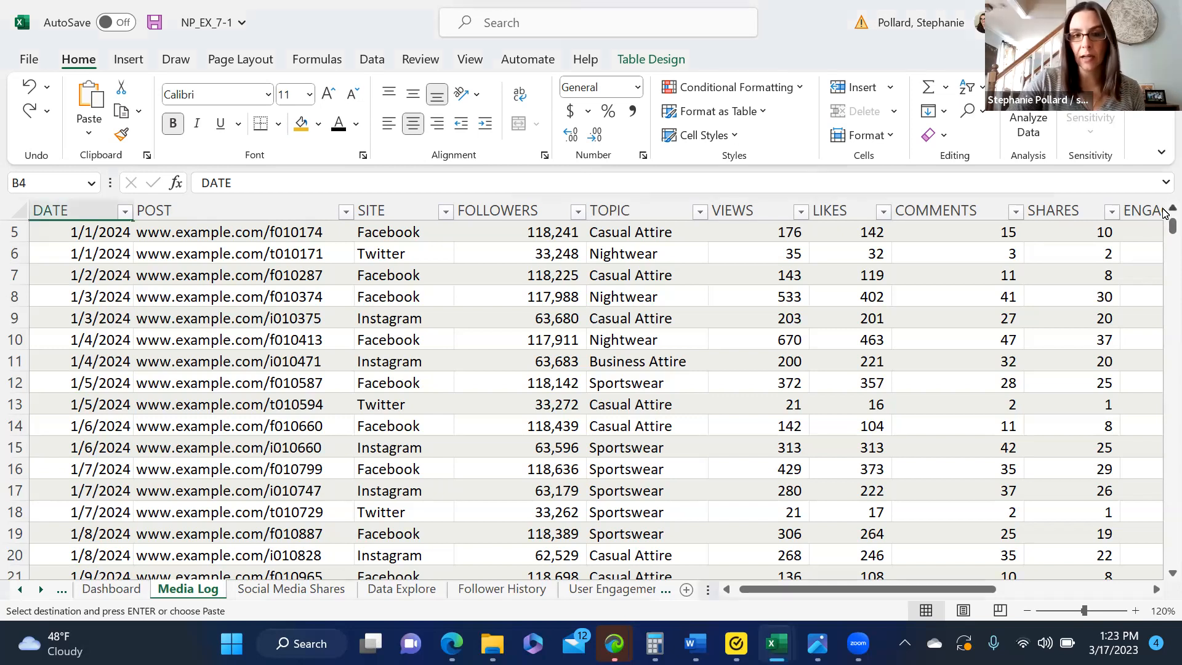
Step: Look over the Dashboard and Documentation worksheets of the workbook
scroll(1164, 229, up, 1)
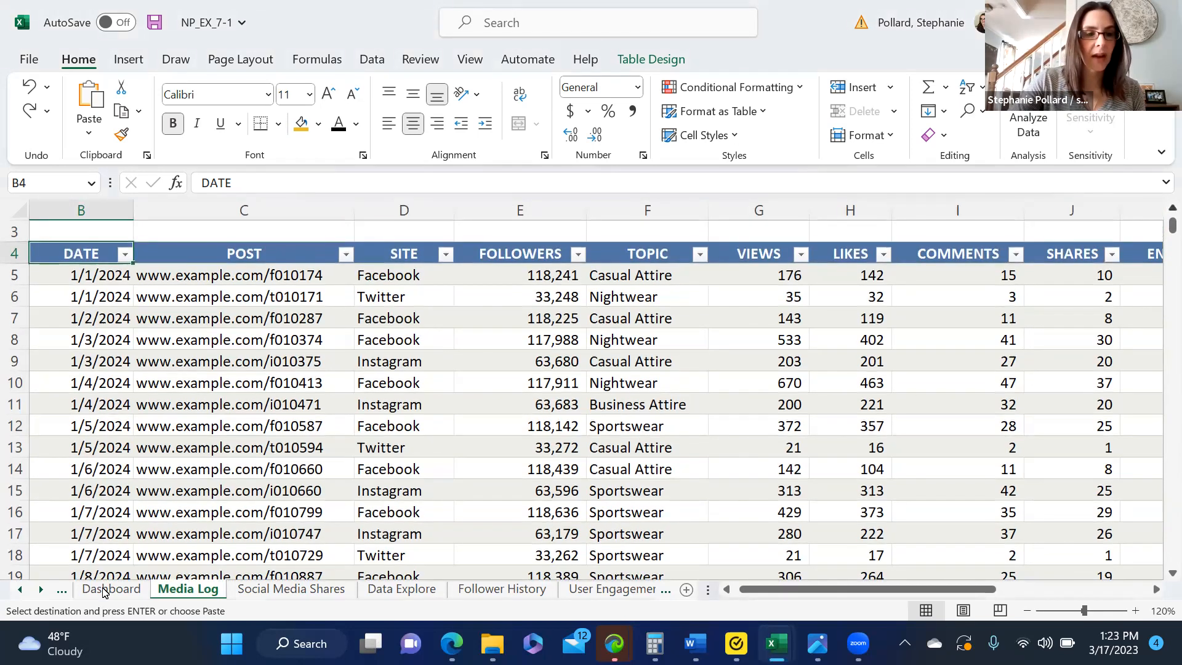
click(105, 590)
drag(1157, 306, 1155, 290)
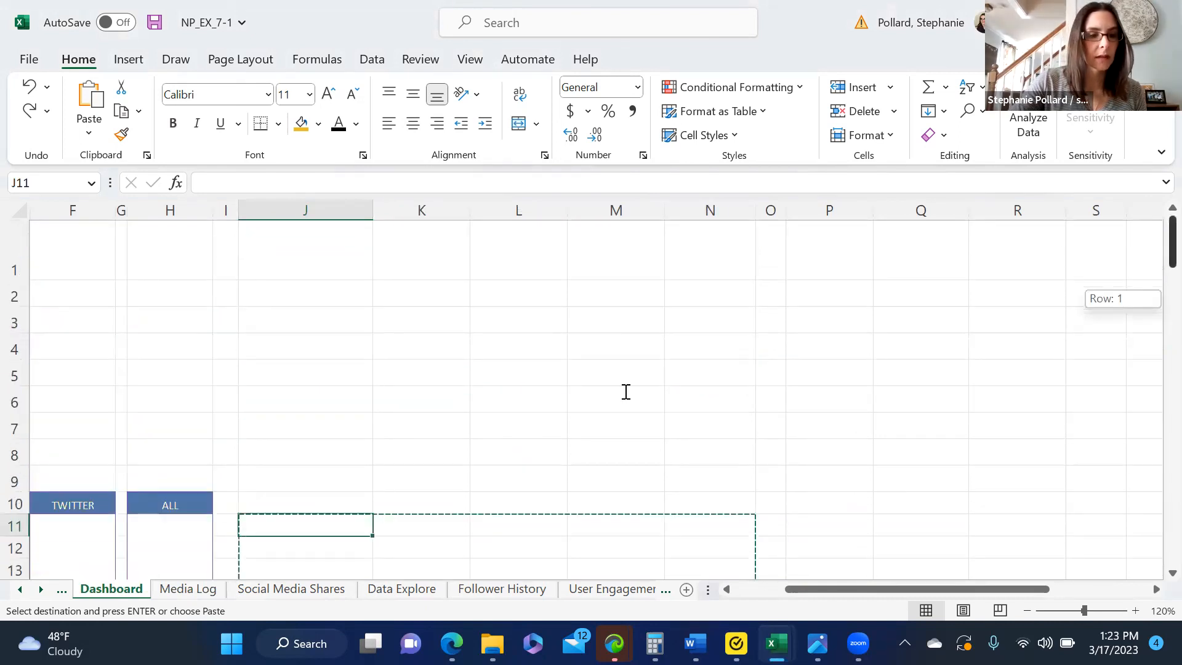
click(626, 392)
click(61, 589)
click(88, 592)
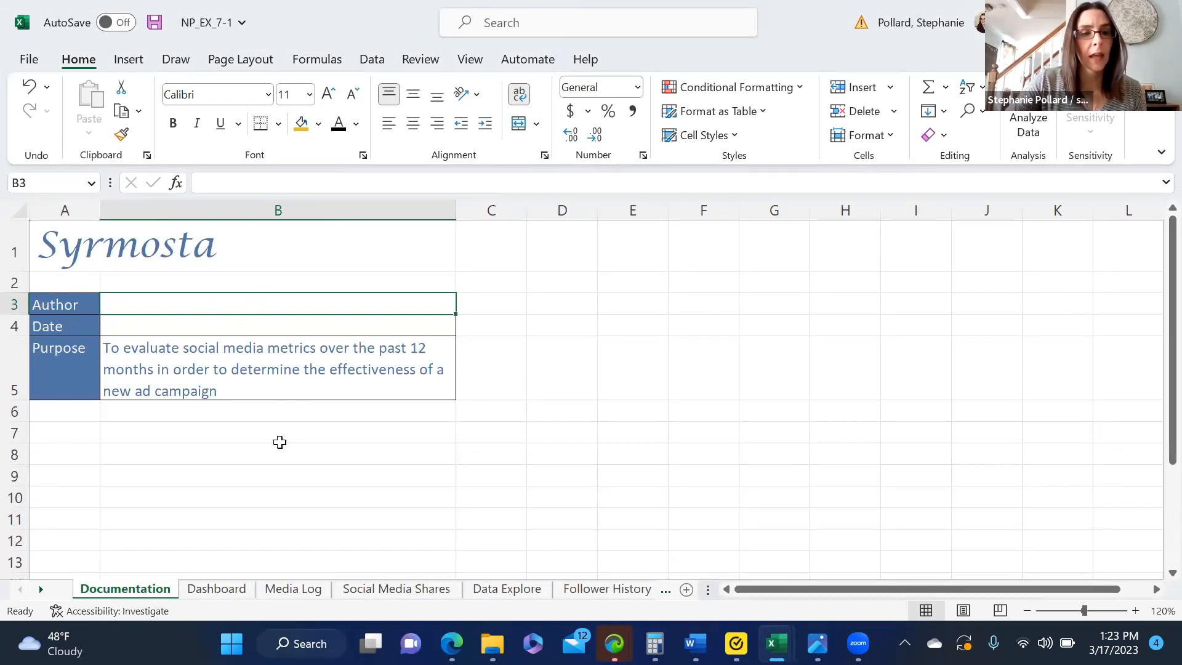
Step: Bring up the recommended PivotTables for the Media Log table and browse the suggestions, dismissing the Norton notification
click(302, 589)
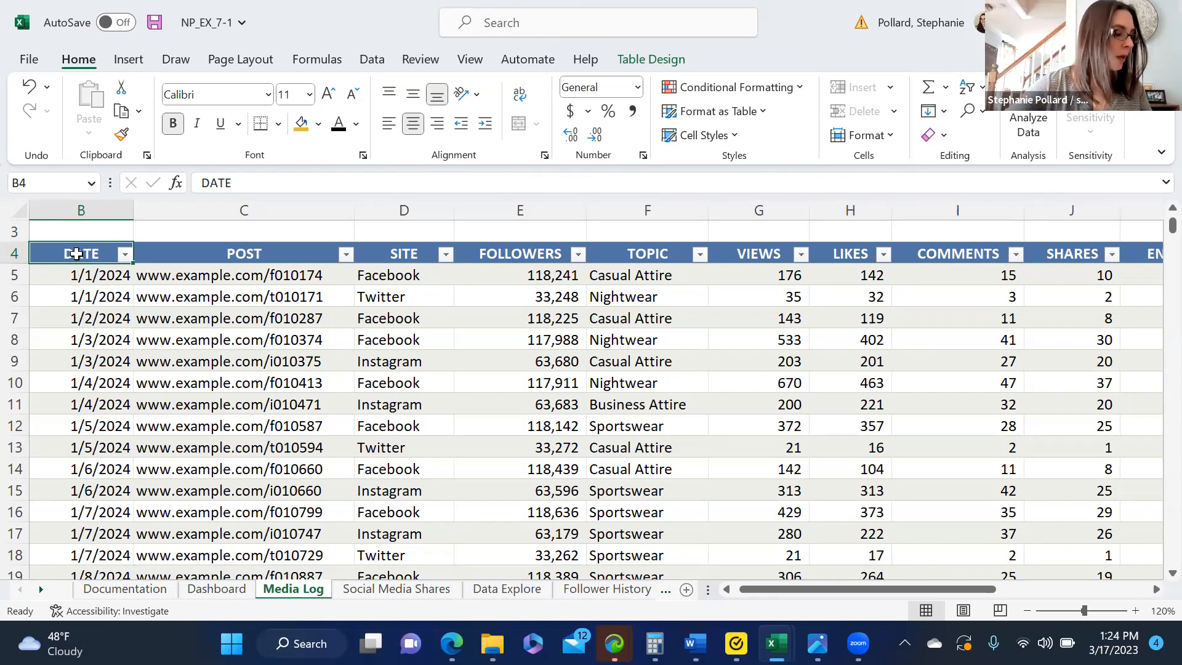
click(117, 58)
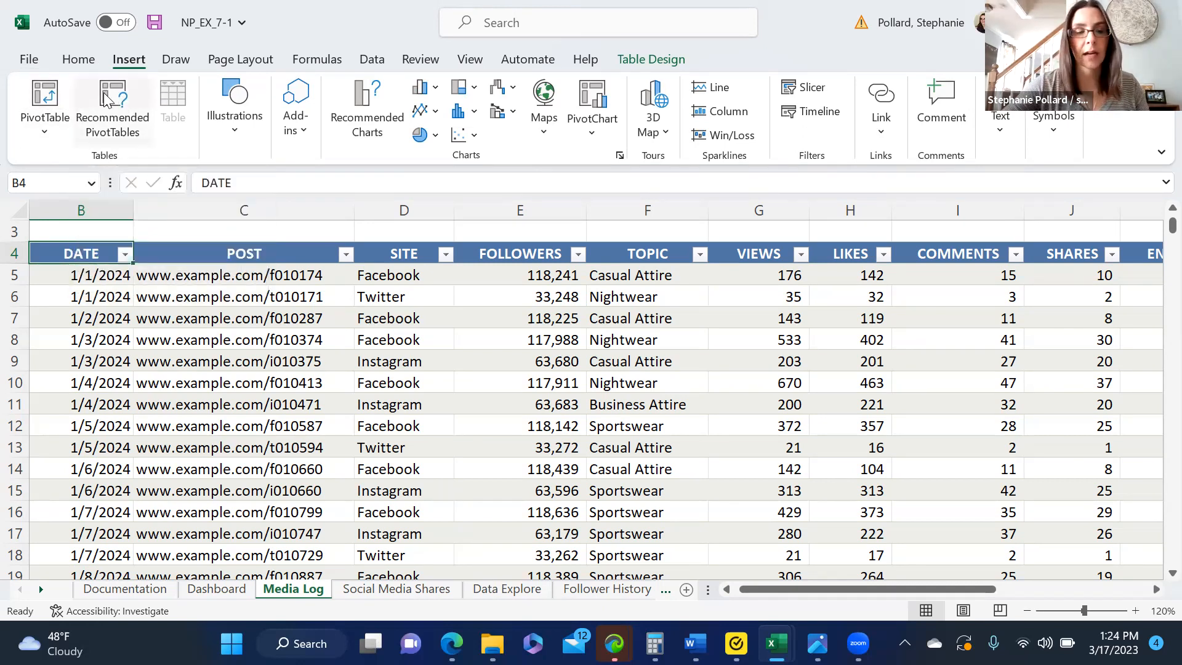
click(102, 123)
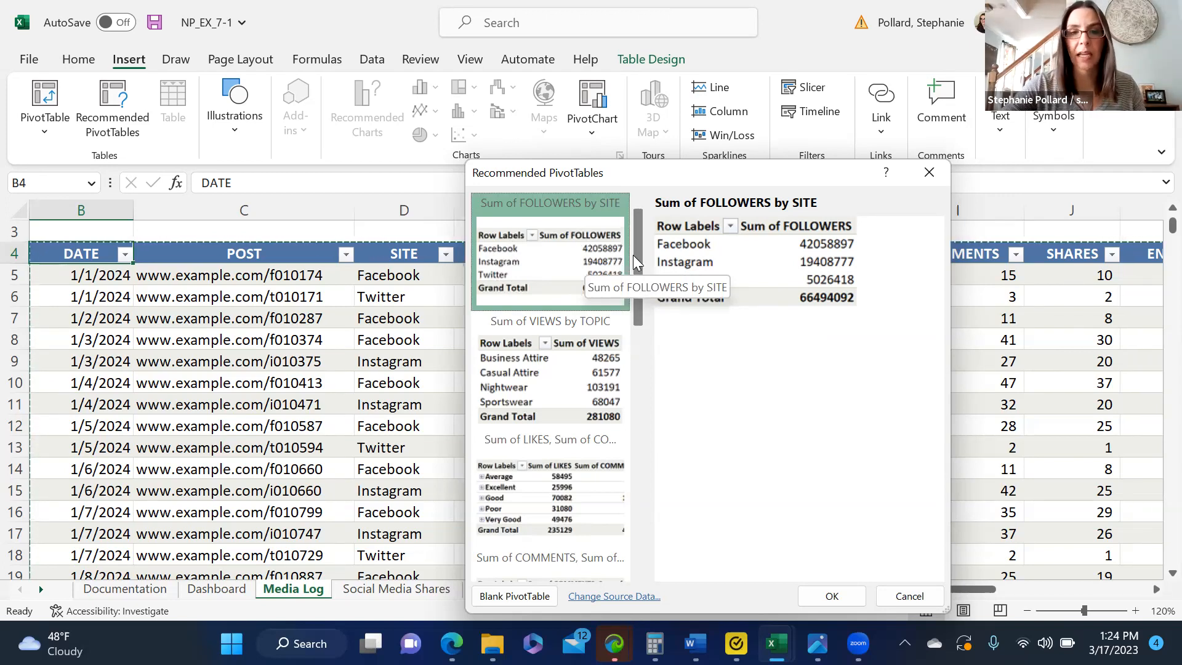
scroll(641, 283, down, 2)
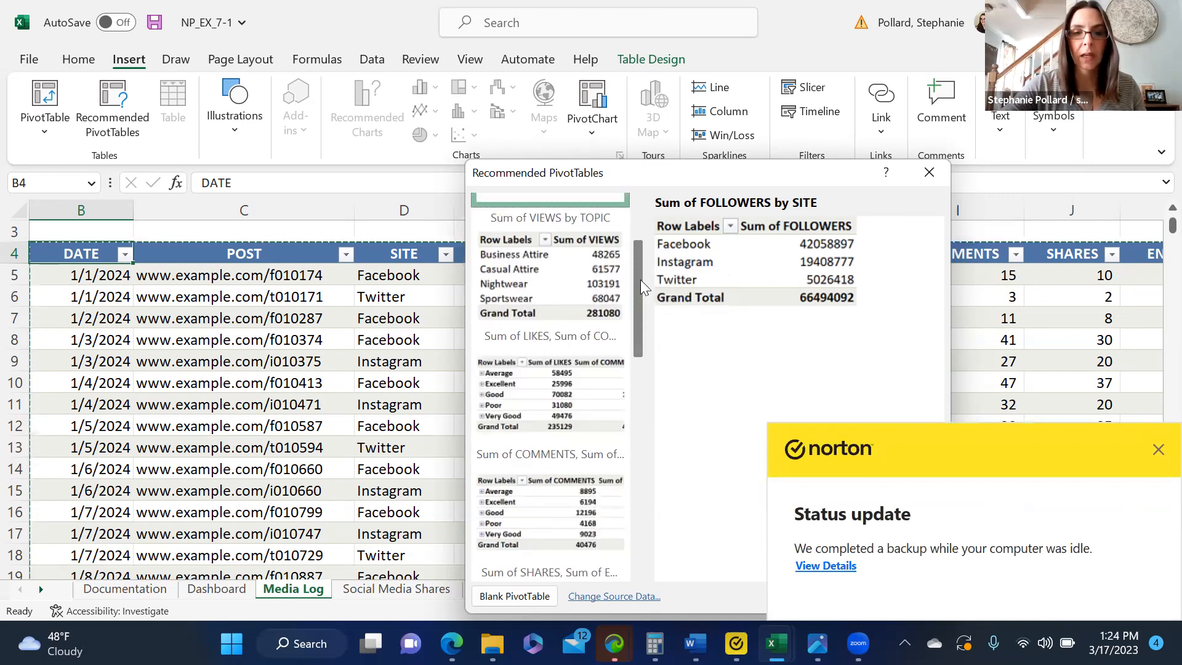
click(1158, 445)
scroll(637, 282, up, 2)
scroll(638, 296, down, 2)
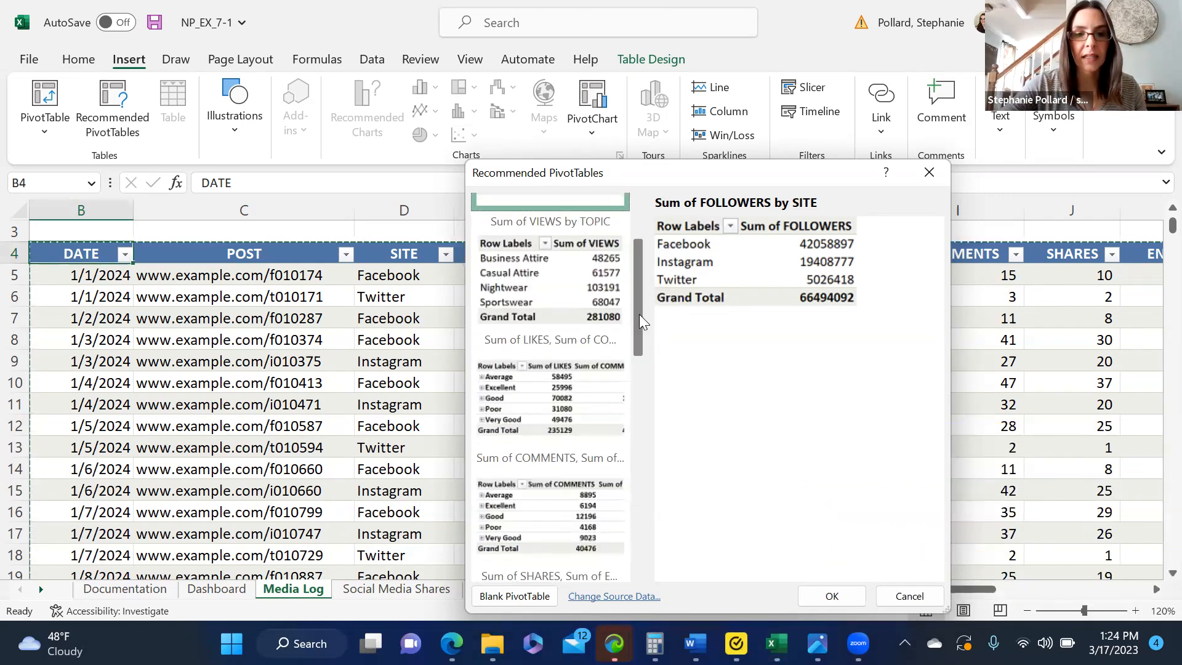
Step: Preview the suggested PivotTables for views by topic, likes and comments, and close the recommendations without inserting one
click(564, 284)
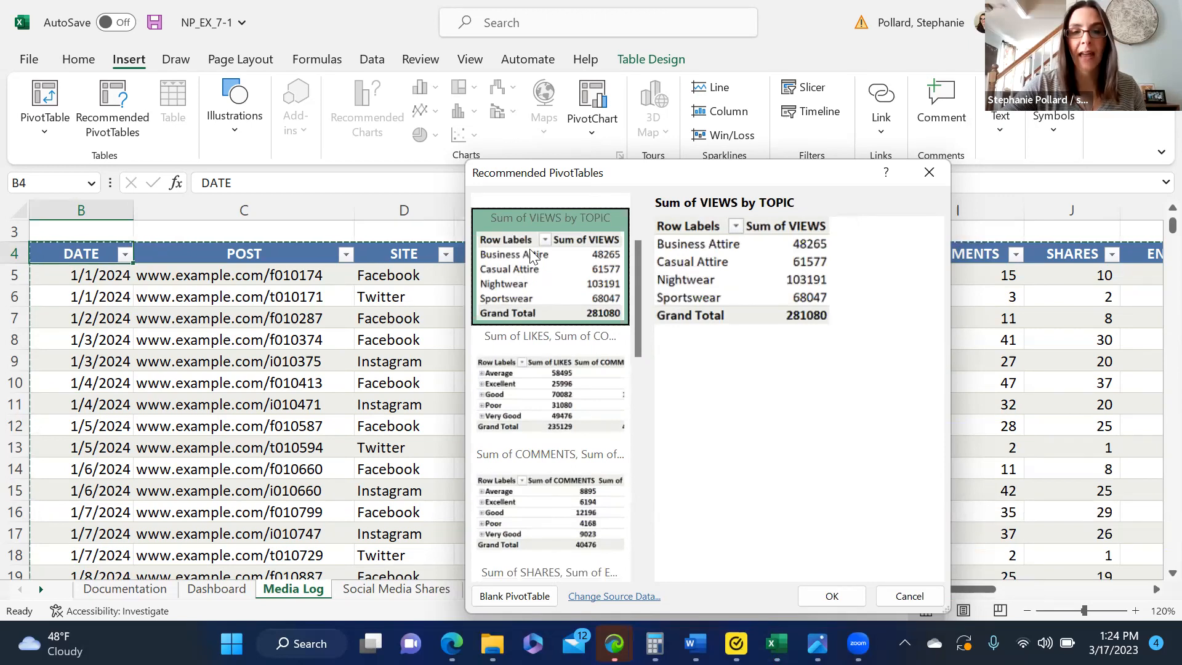
drag(637, 310, 631, 335)
click(598, 319)
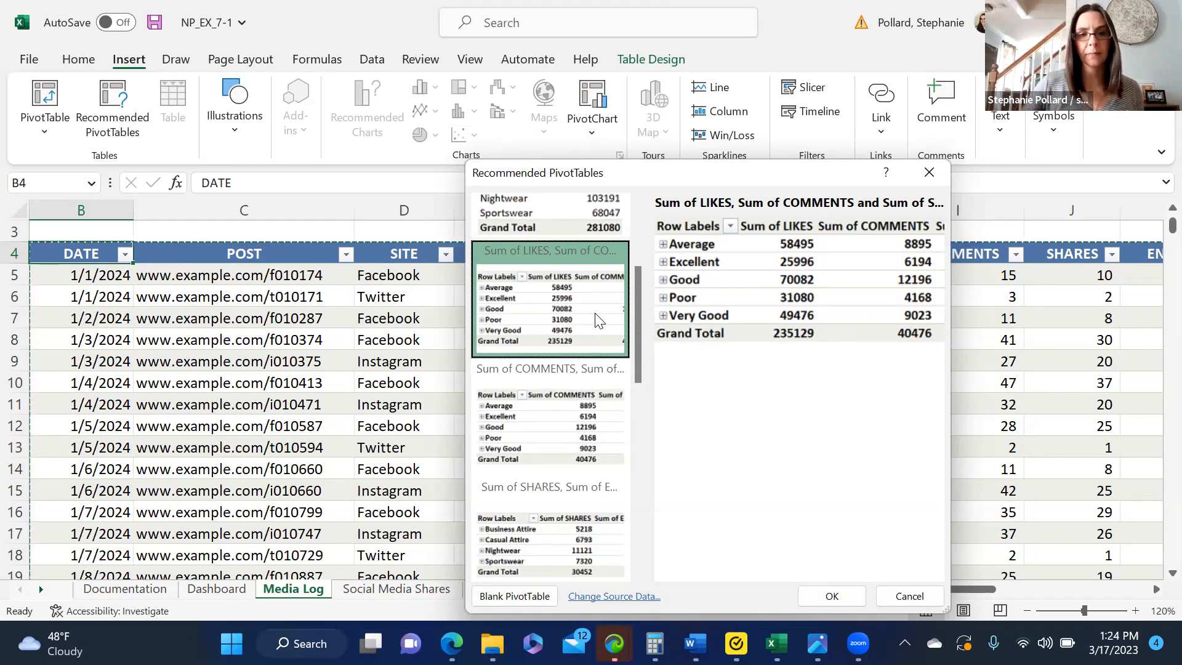
click(591, 422)
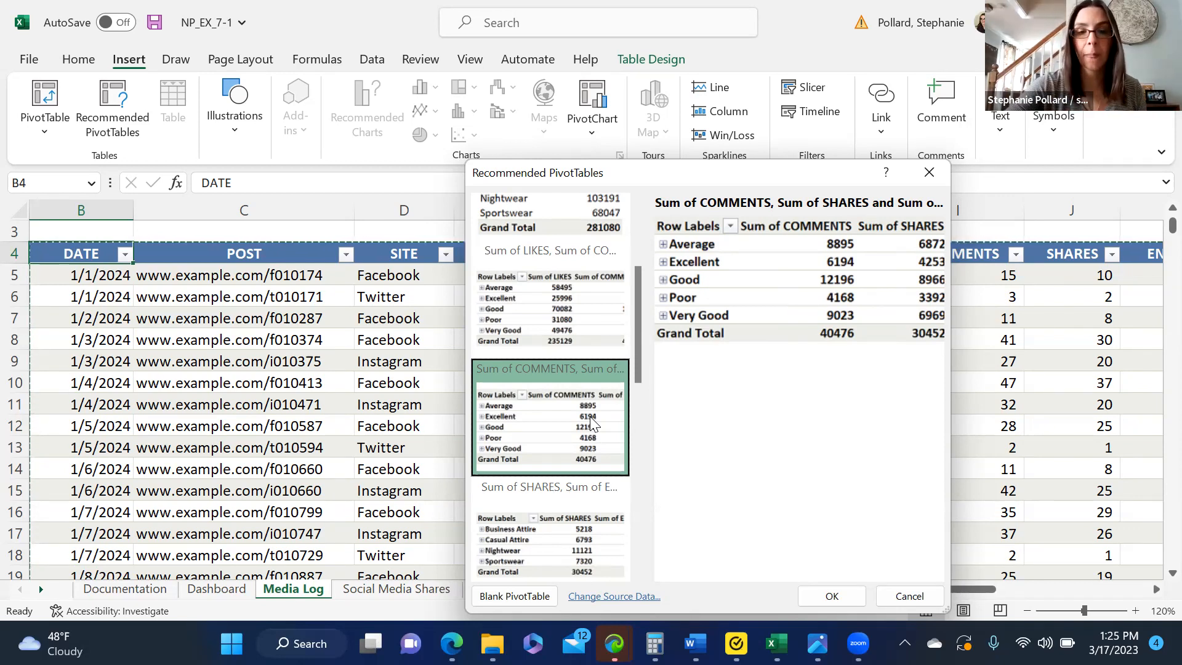
click(577, 482)
click(570, 447)
click(577, 323)
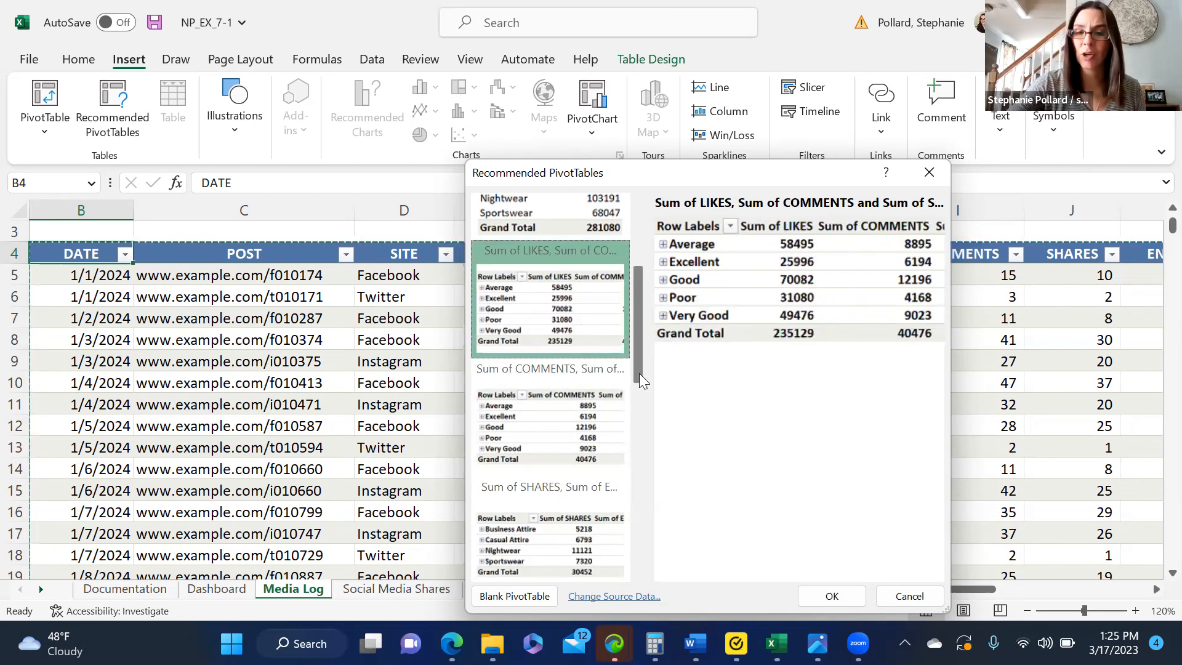
click(644, 458)
scroll(633, 482, down, 5)
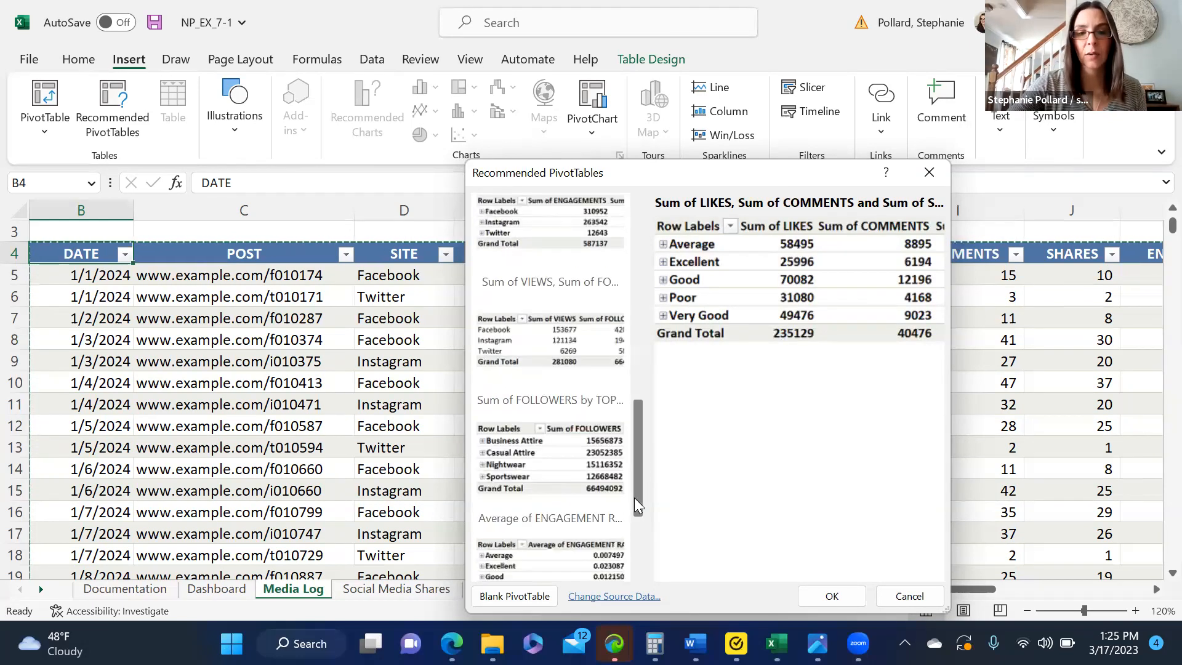
scroll(615, 403, up, 10)
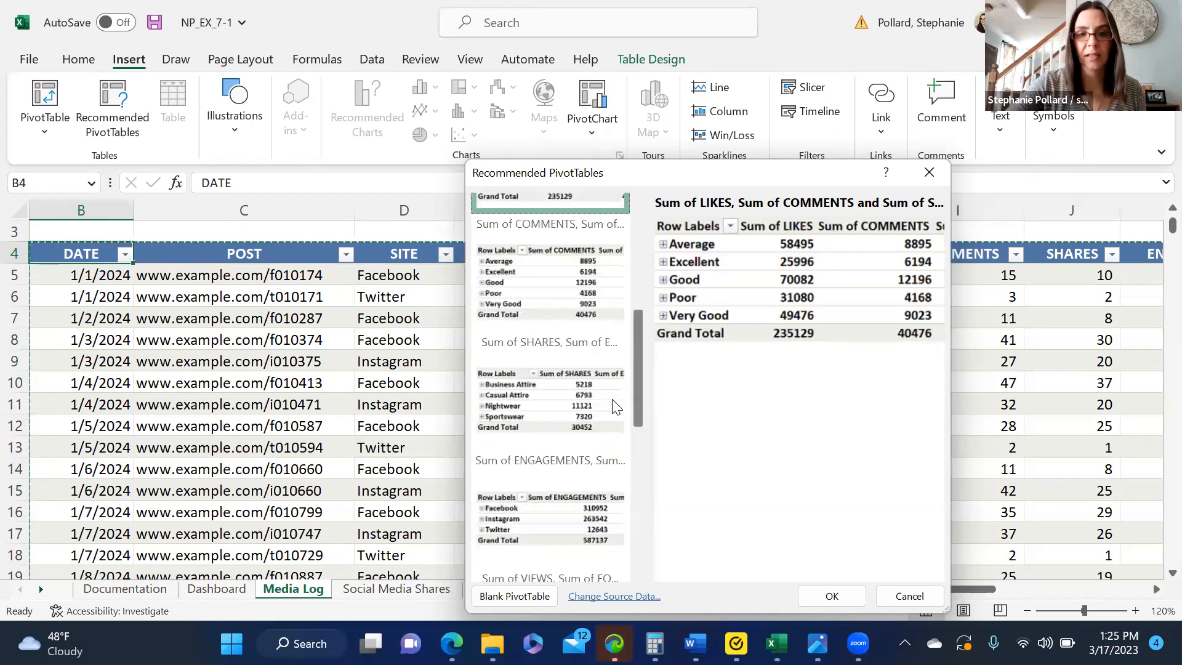
click(929, 174)
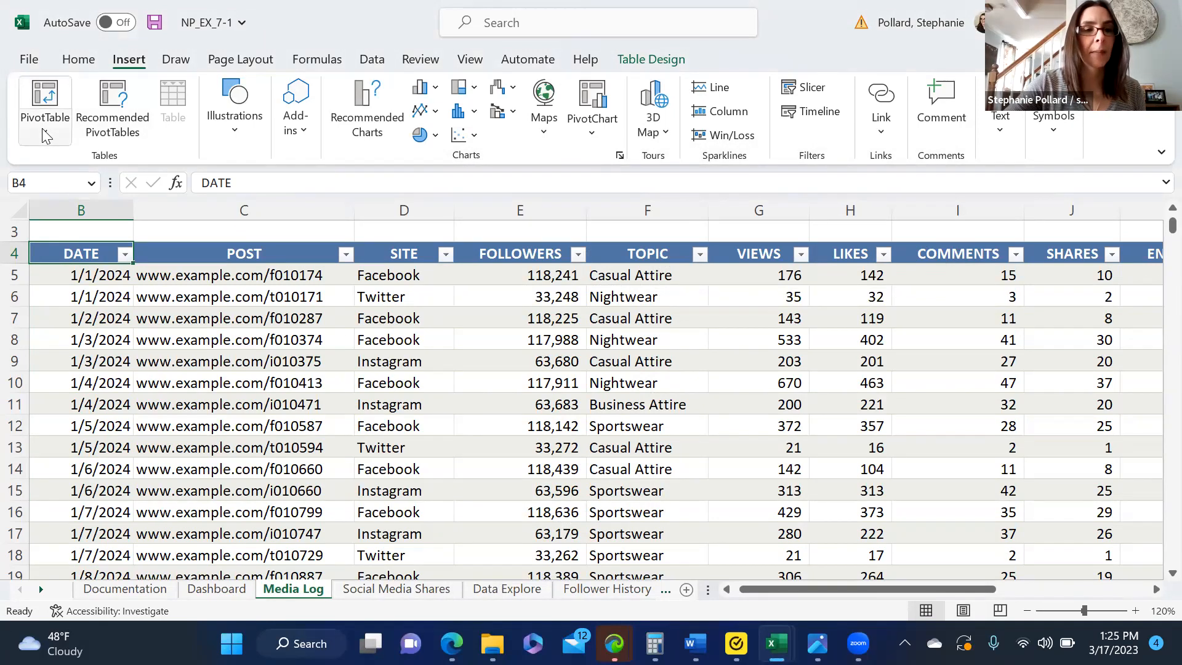
Step: Insert a PivotTable based on the Media table into the existing Data Explore worksheet at cell B6
click(47, 91)
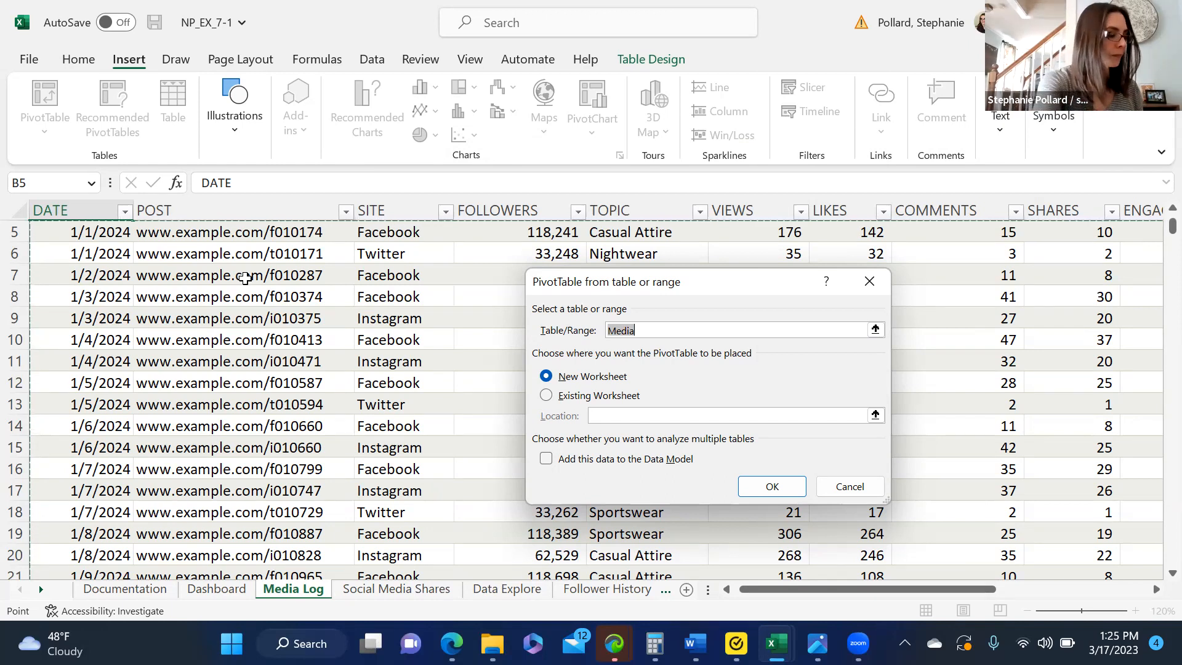
click(580, 397)
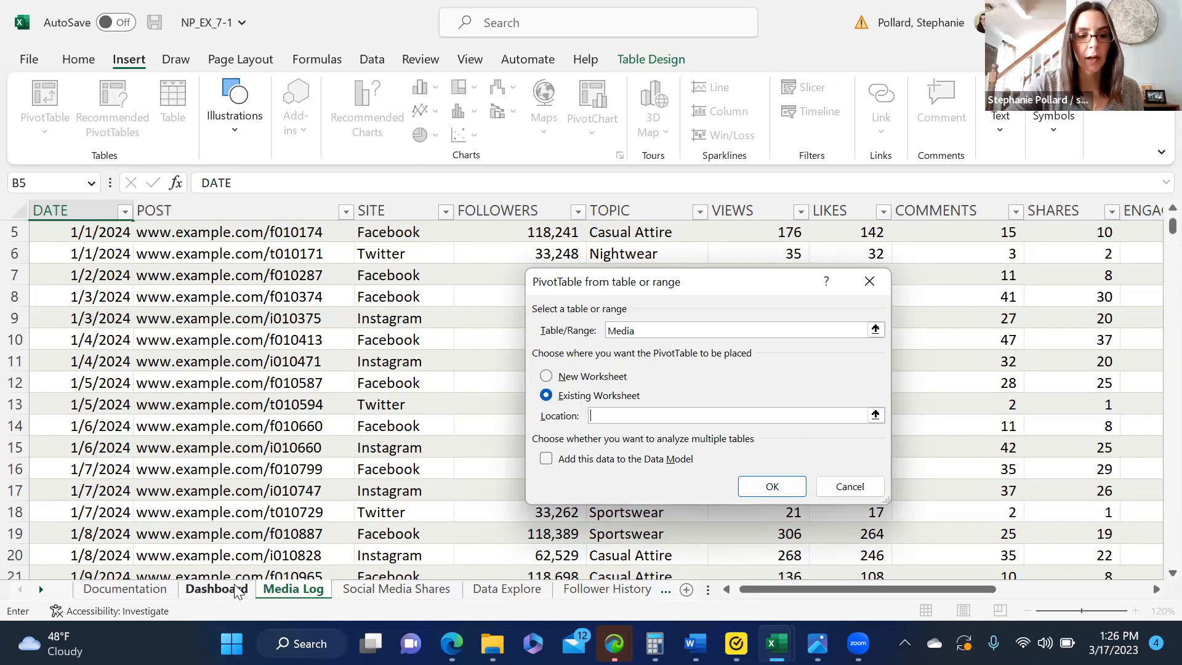
click(511, 590)
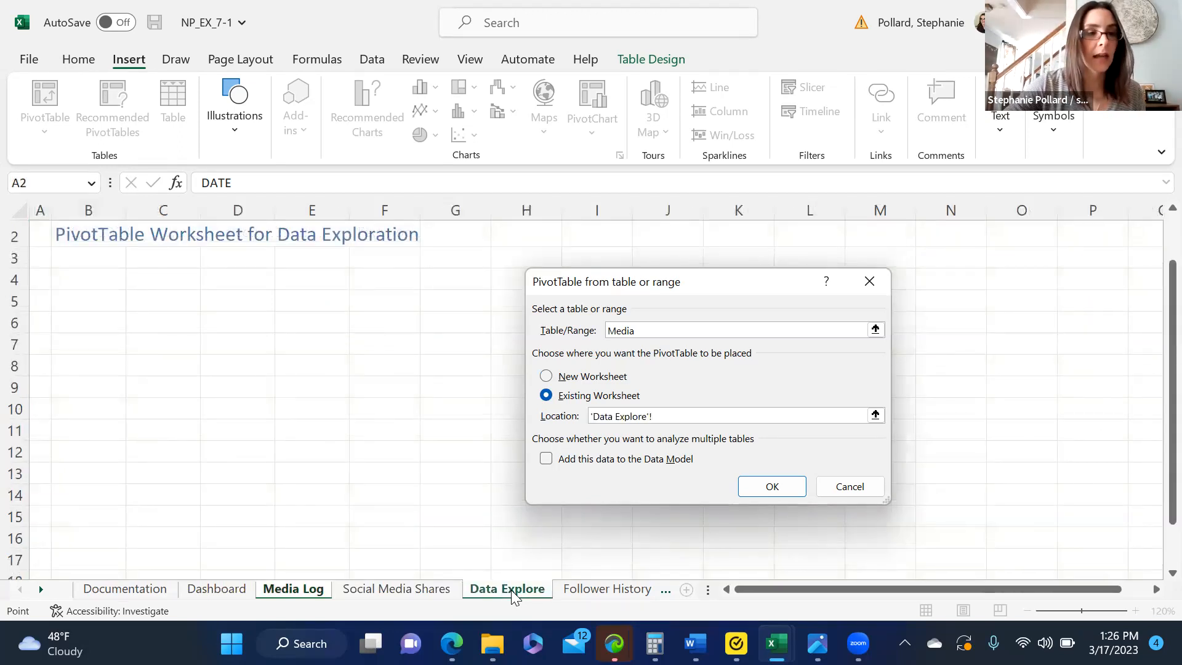
click(80, 319)
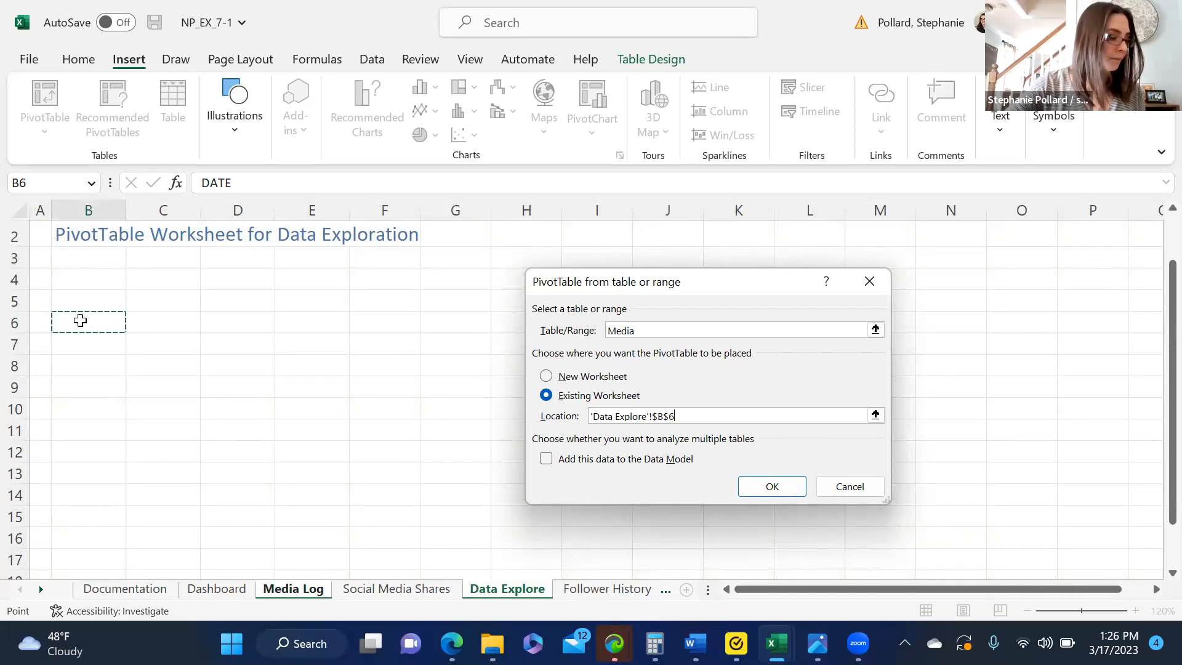
click(766, 485)
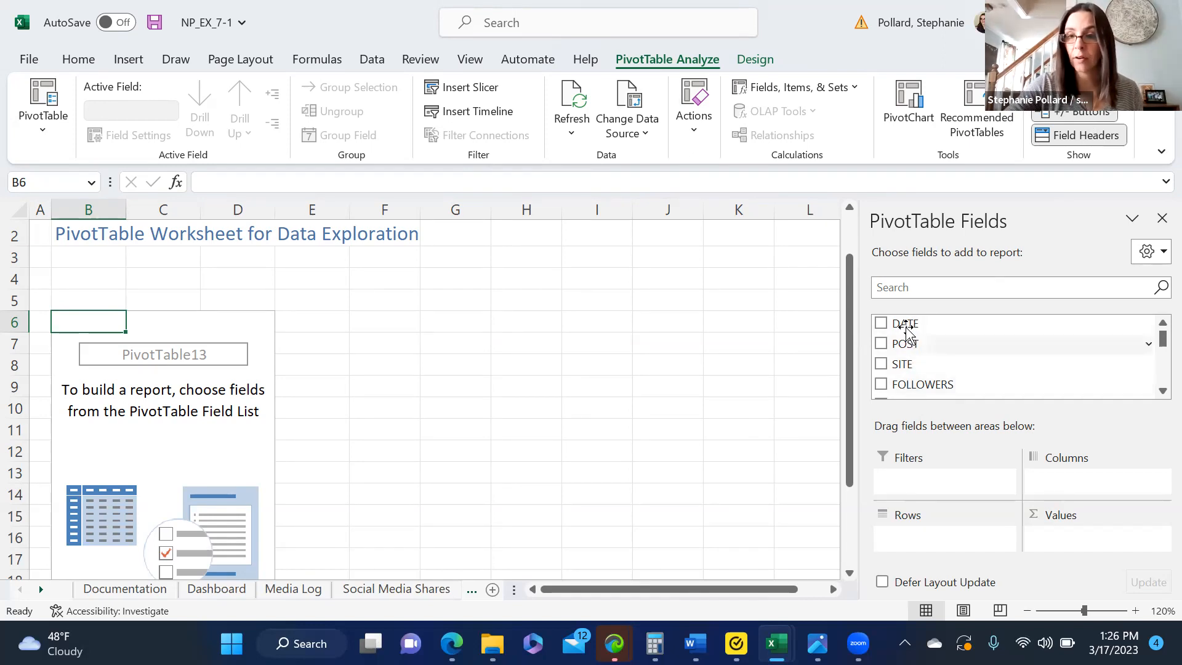
Step: Examine the full list of fields available for the new PivotTable
click(1162, 391)
click(1162, 391)
click(1162, 391)
click(1163, 391)
click(1163, 391)
click(1163, 391)
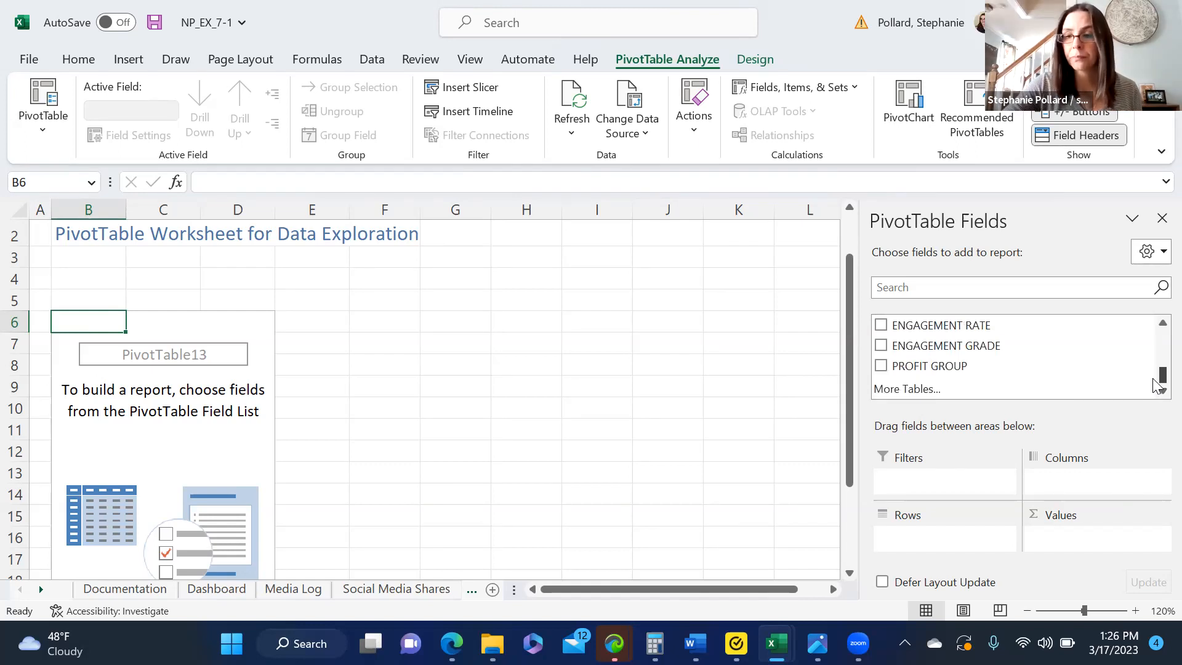
scroll(1155, 346, up, 1)
scroll(1154, 341, up, 2)
drag(1155, 336, 1156, 385)
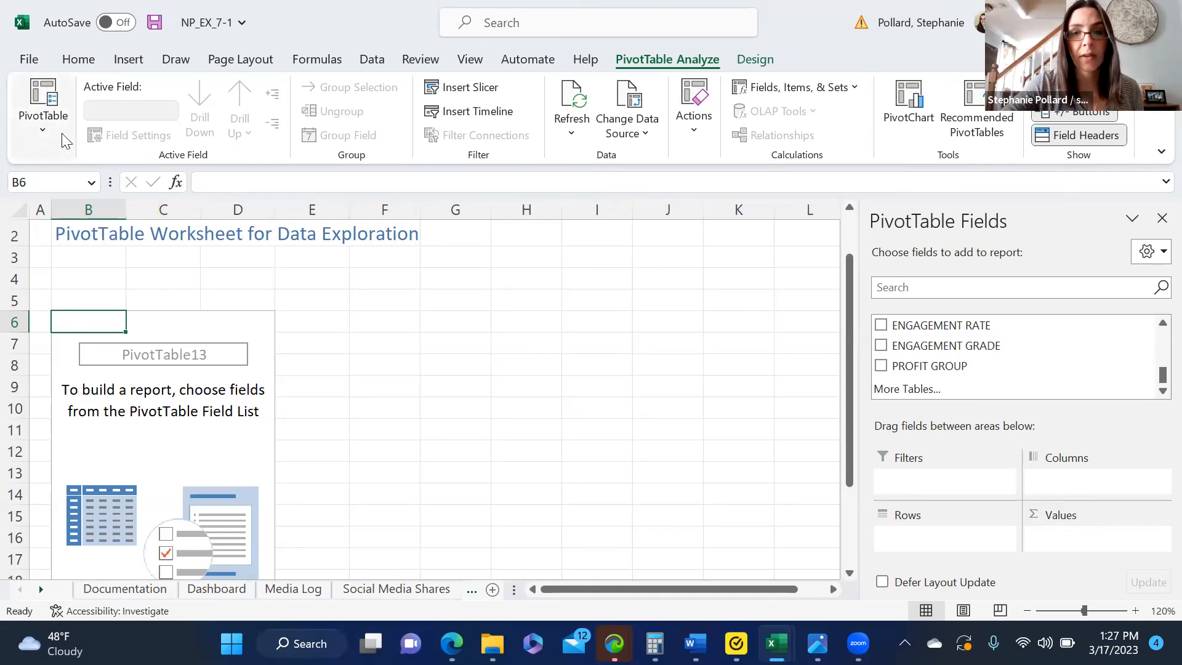
Step: Rename the PivotTable as Explore PivotTable
click(42, 131)
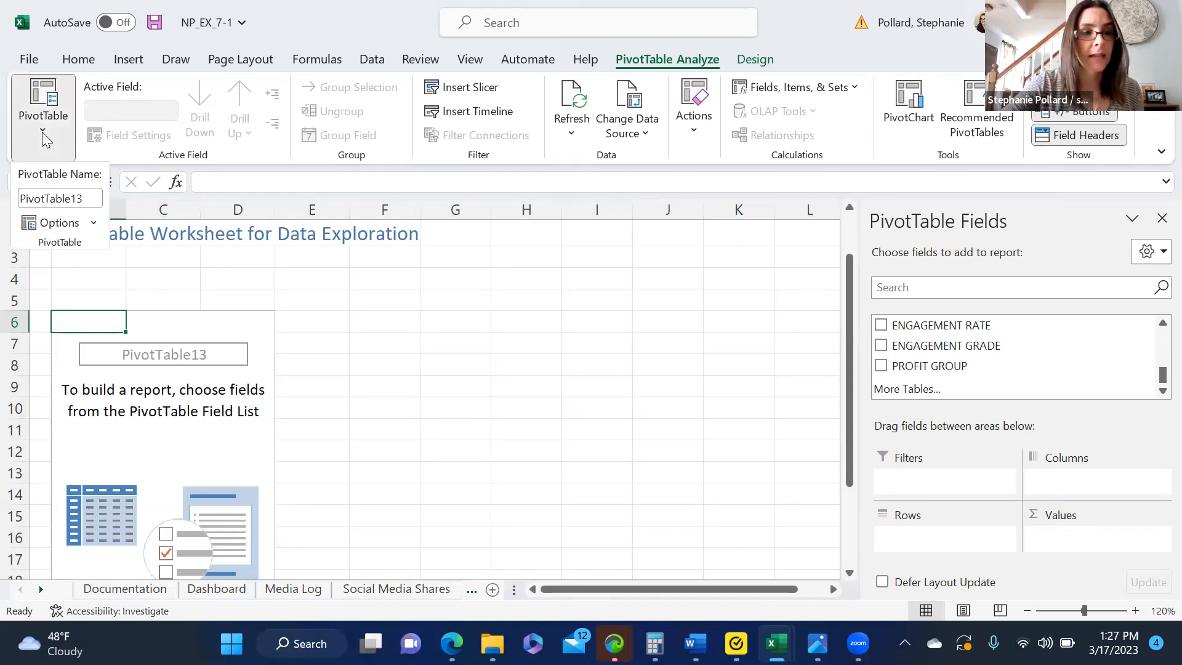
double_click(91, 199)
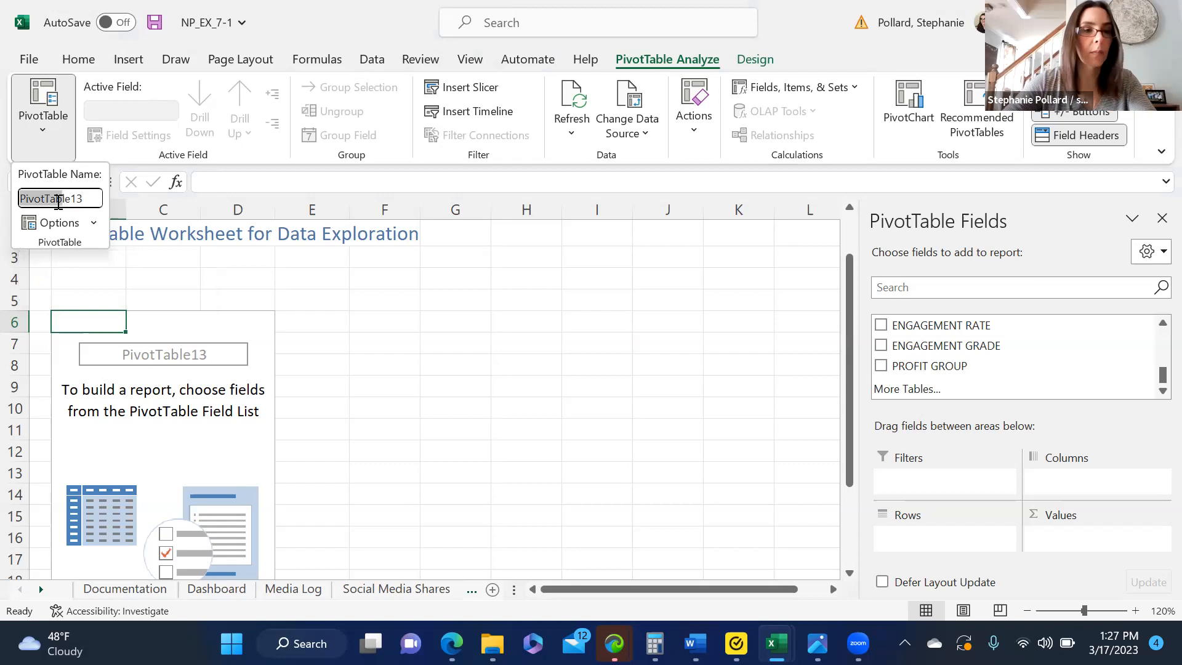
text(Explore )
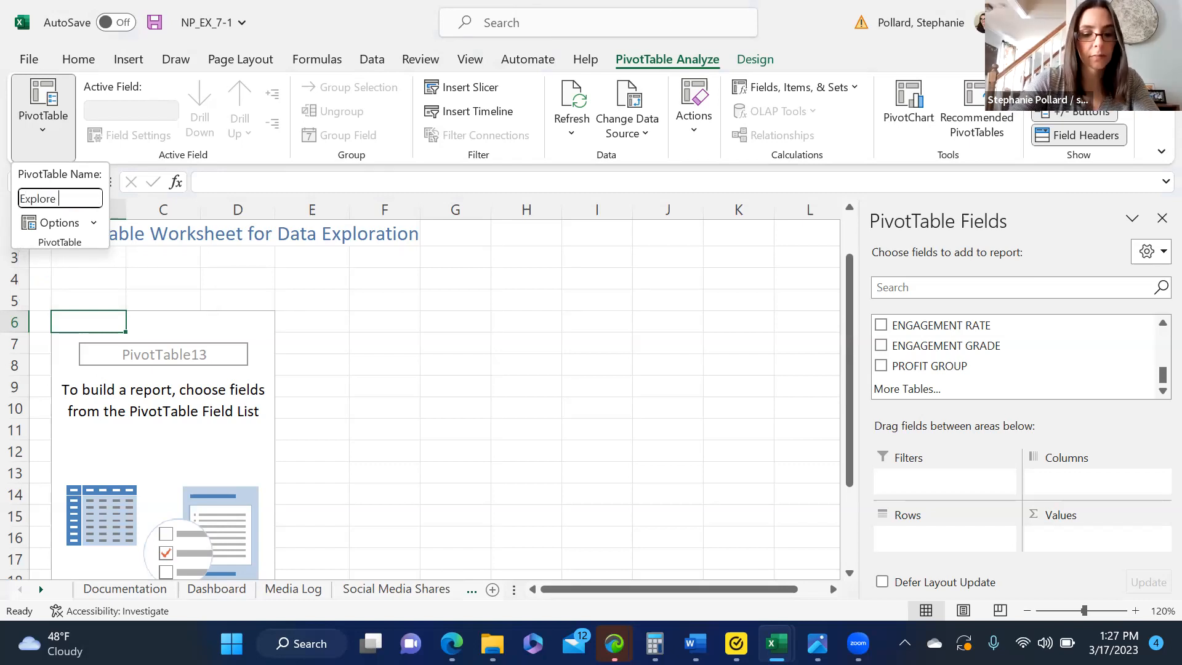
text(PivotTable)
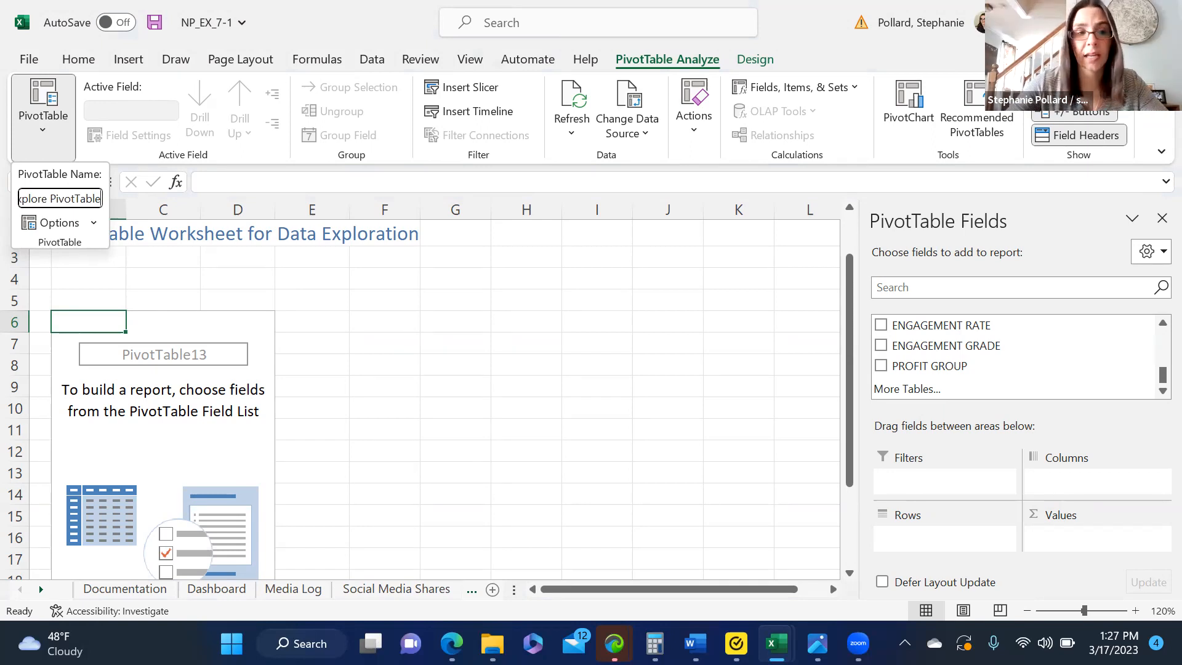
key(Return)
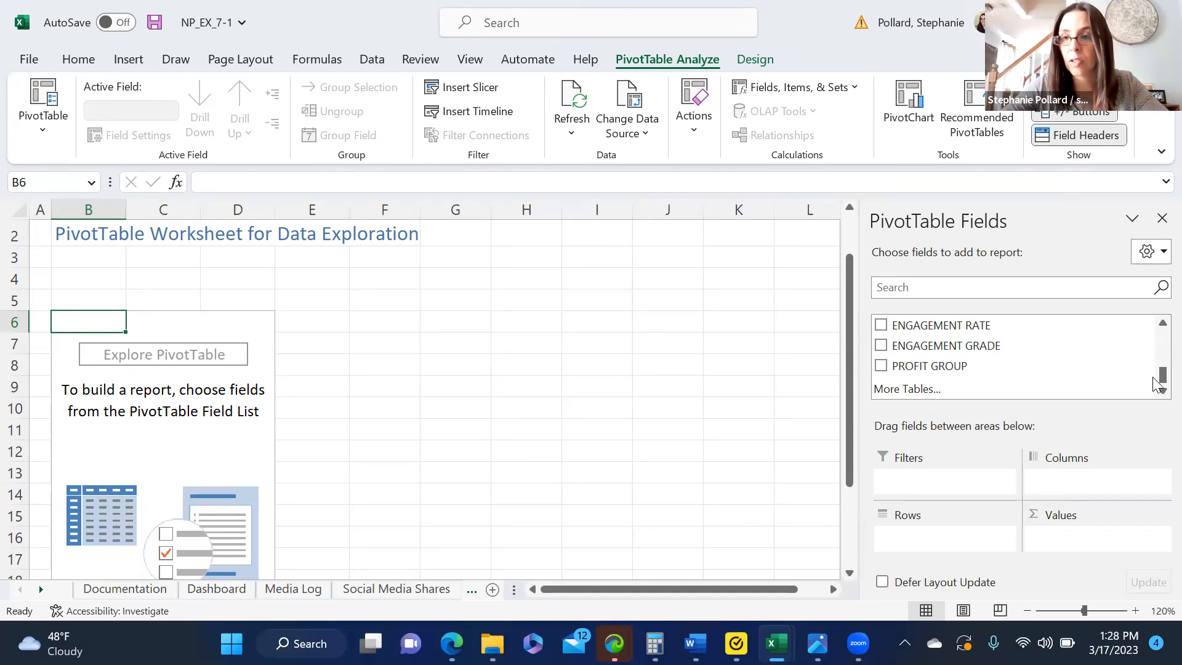
Step: Add the POST field to the PivotTable's Values area to count the posts
scroll(1155, 336, up, 5)
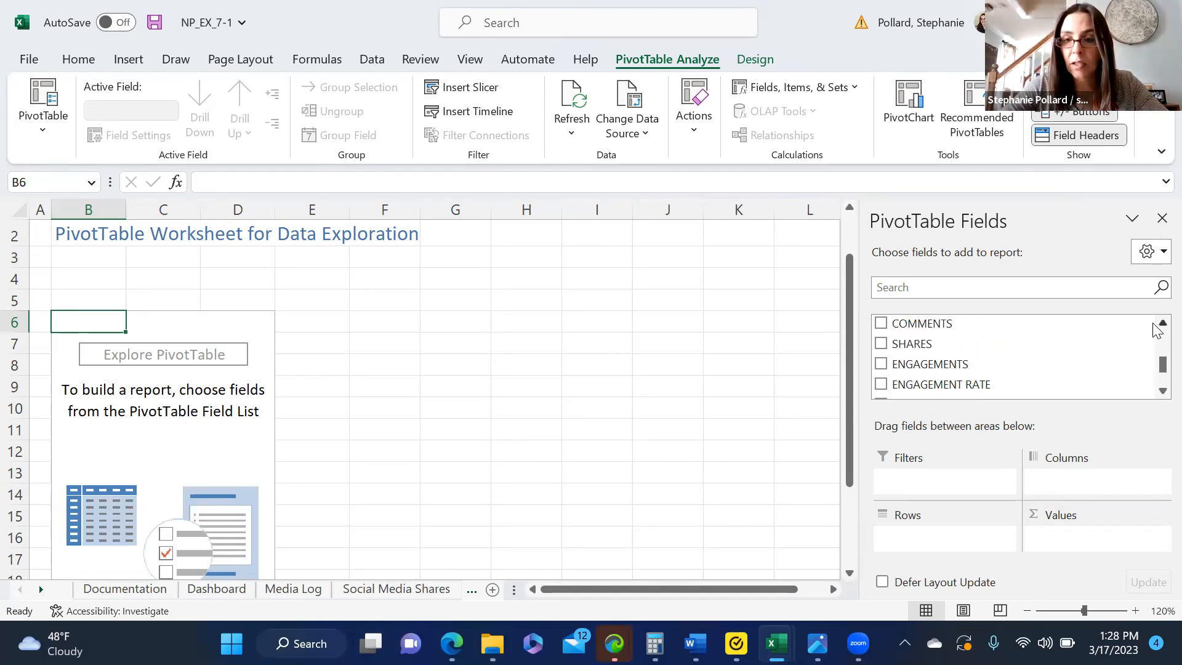
scroll(1156, 331, up, 5)
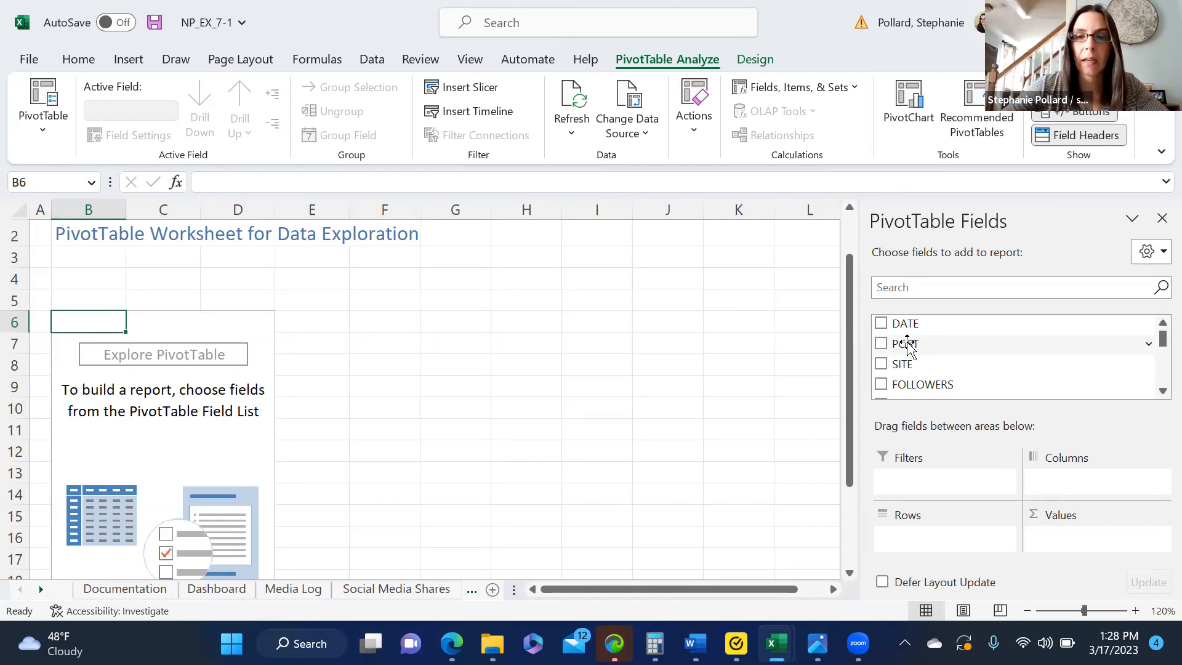
drag(908, 344, 1069, 549)
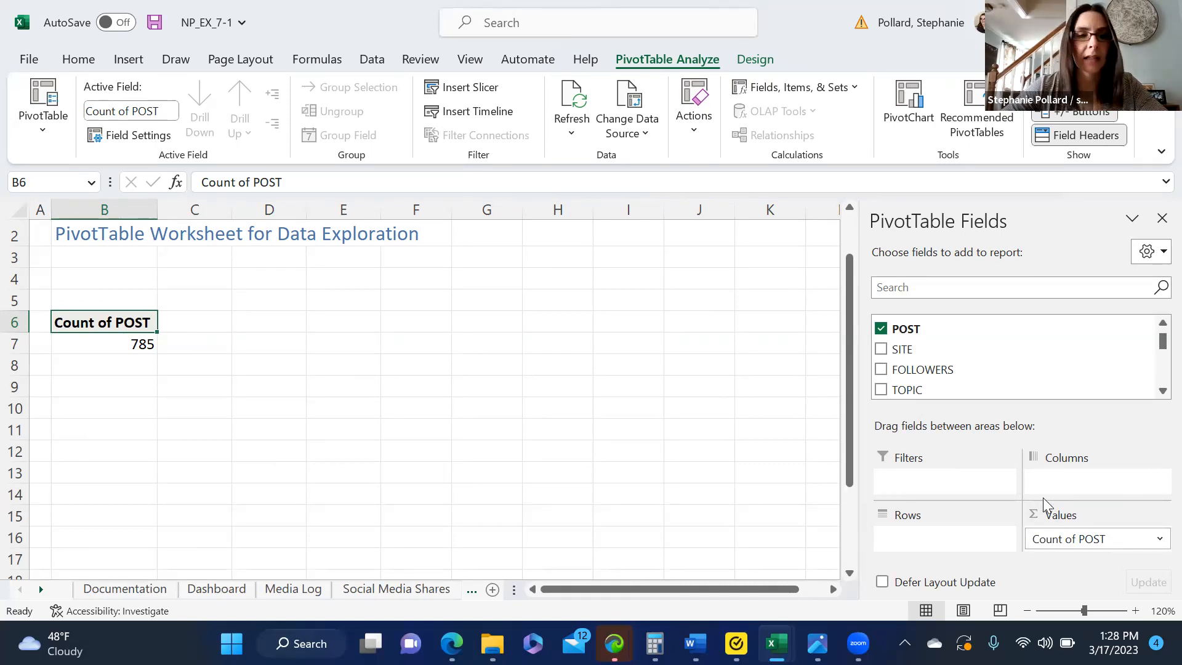
mouse_move(141, 348)
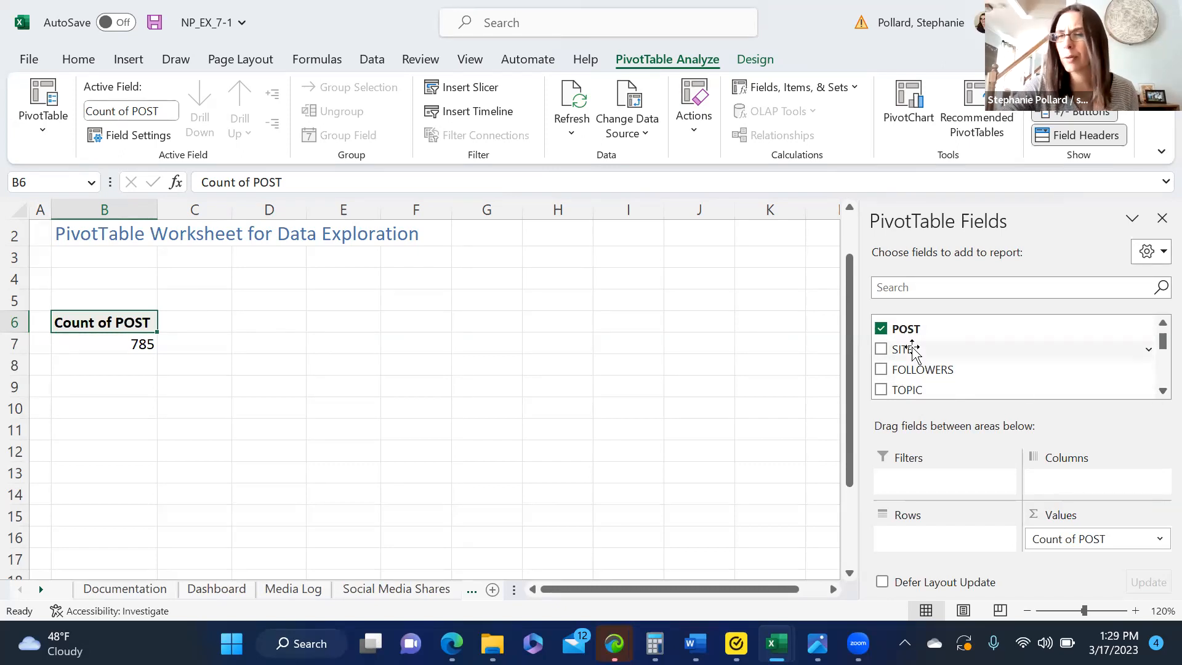
Step: Break down the post count by SITE in the Columns area, removing the field once and adding it back
drag(912, 349, 1068, 480)
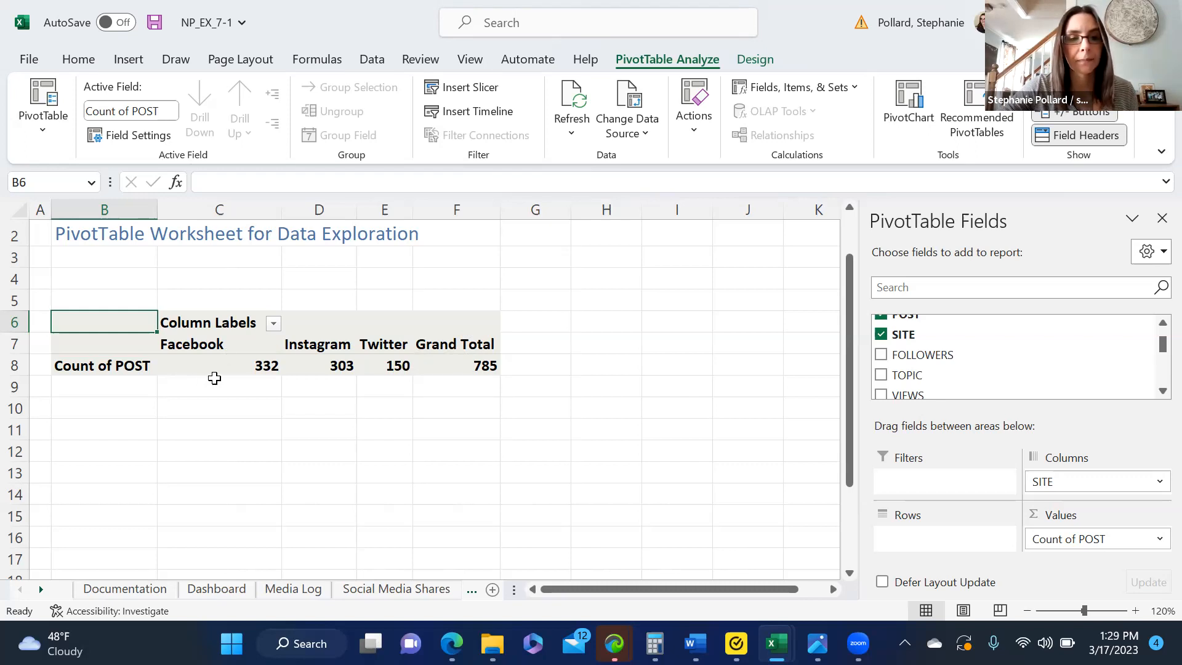
mouse_move(473, 358)
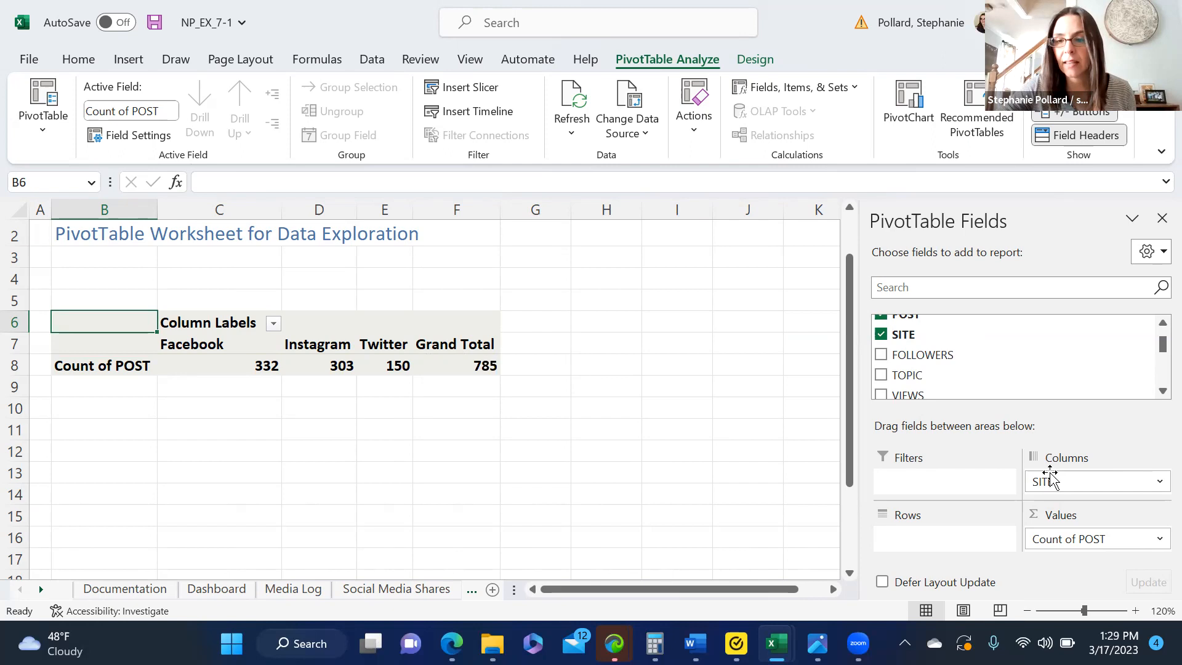
drag(1051, 483, 702, 306)
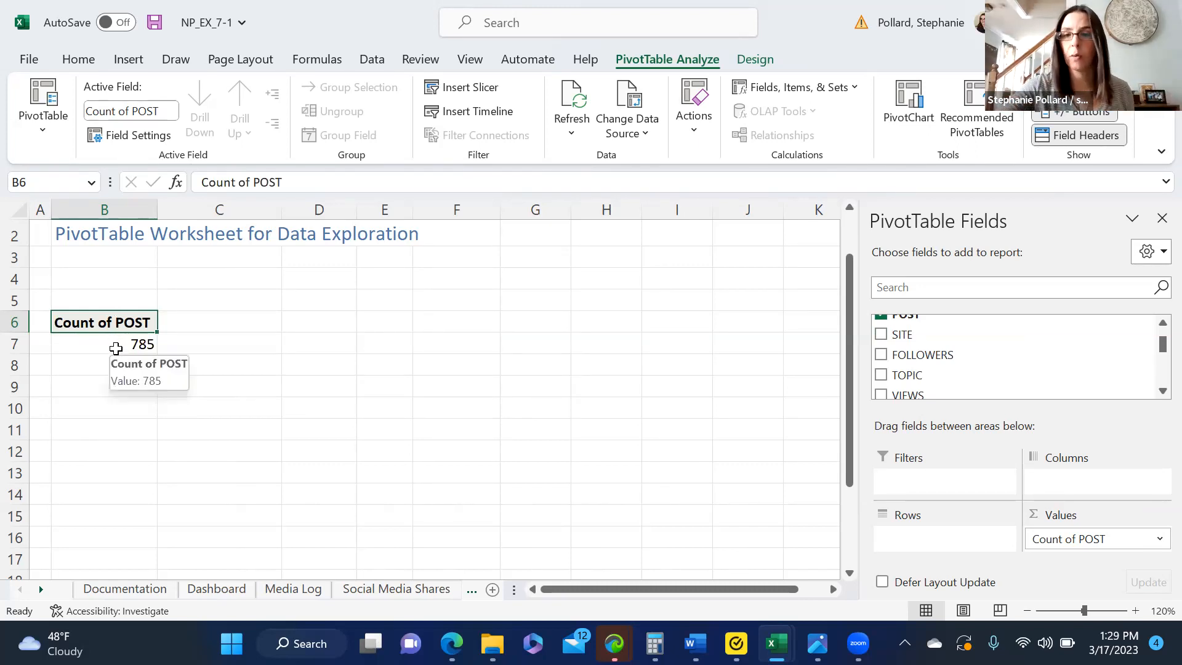
drag(899, 335, 1065, 491)
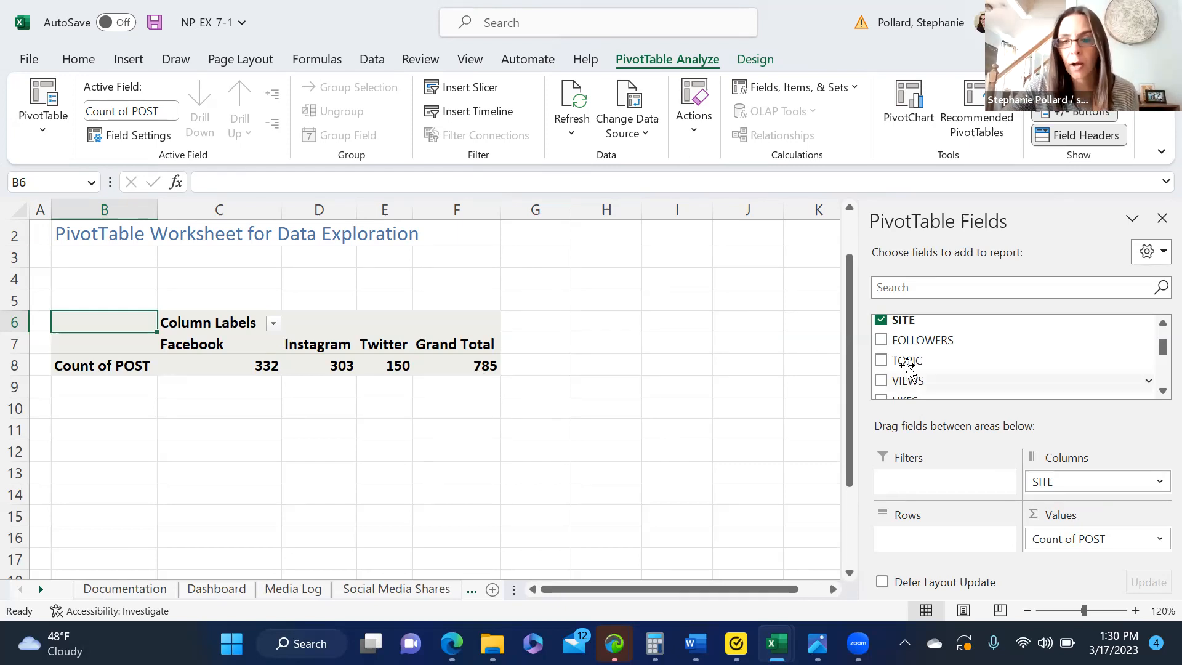
Step: Try breaking down the post count by TOPIC in the Rows area, and remove the field again
drag(909, 361, 910, 495)
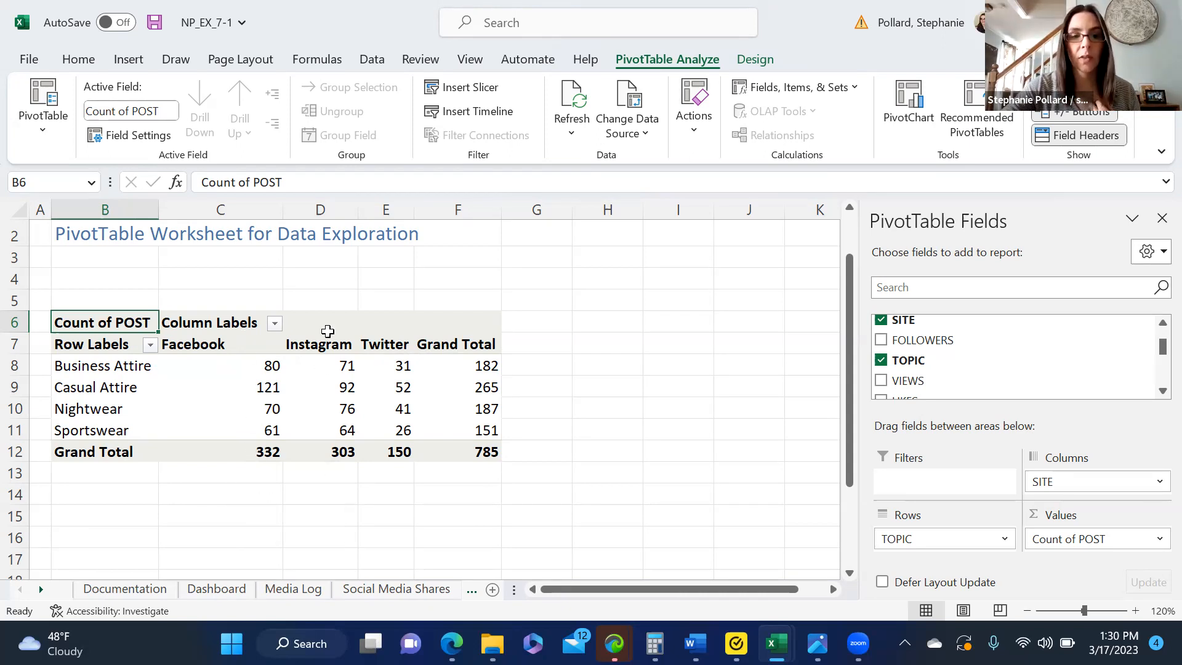
mouse_move(327, 455)
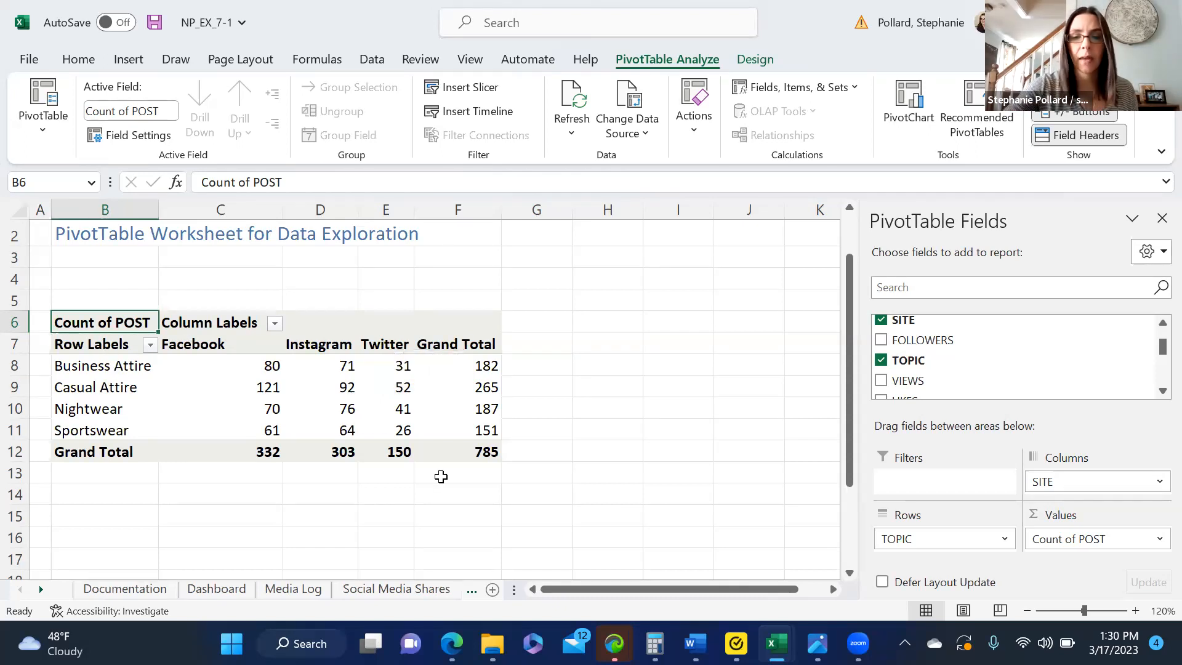
drag(441, 477, 724, 438)
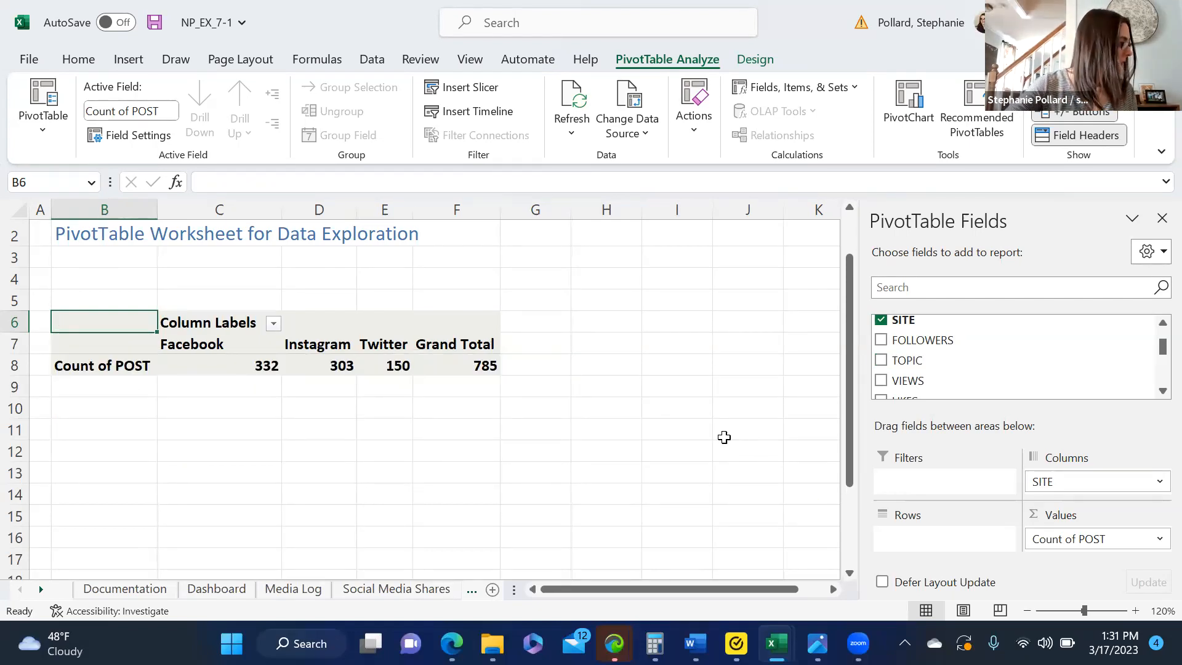
Step: Add the PROFIT GROUP field to the Rows area to break down the post count by profit group
click(1159, 390)
click(1159, 390)
click(1159, 391)
click(1159, 391)
click(1158, 391)
click(1159, 391)
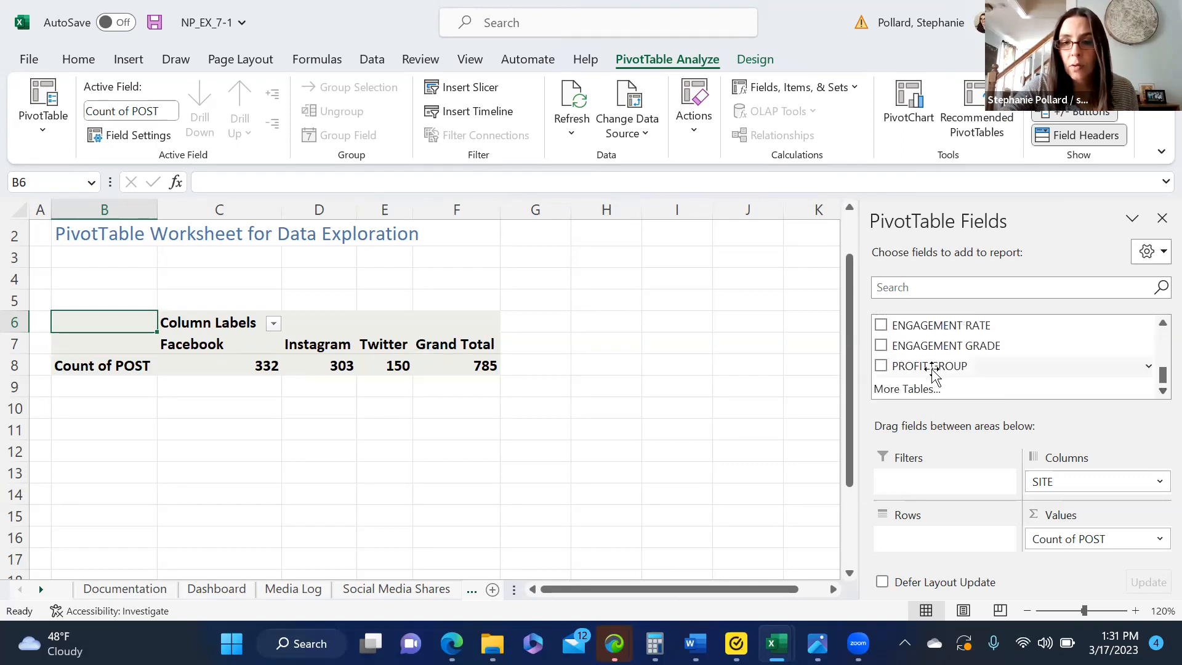
drag(929, 367, 931, 493)
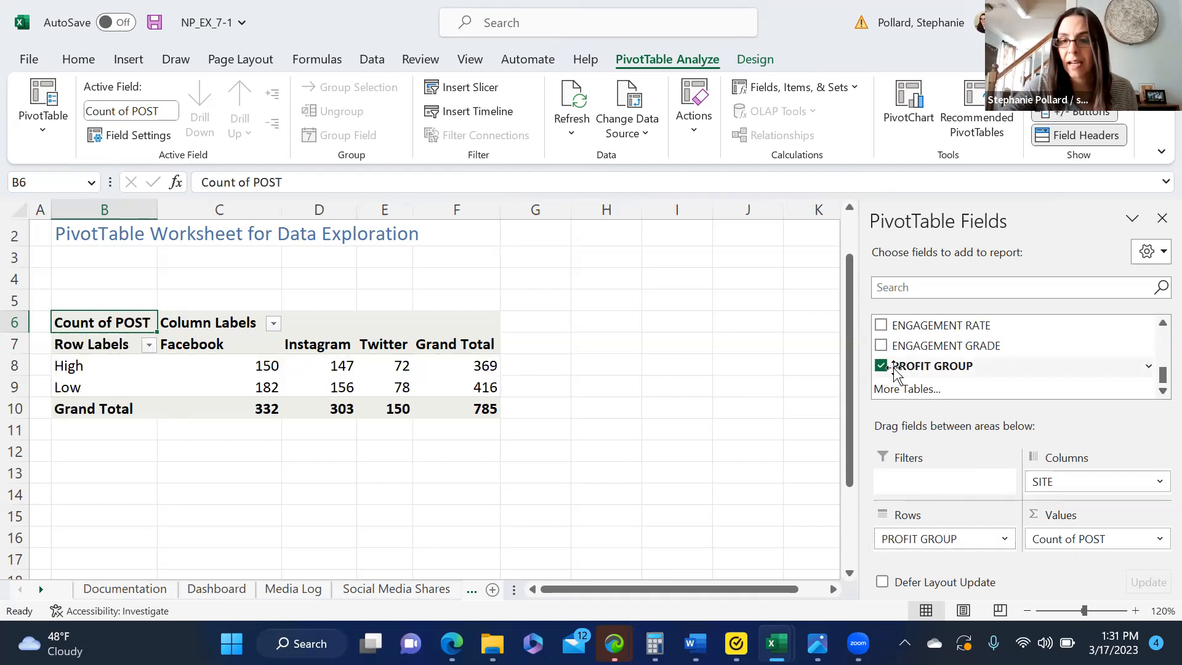
mouse_move(1158, 374)
mouse_down()
mouse_move(1158, 335)
mouse_move(1158, 373)
mouse_up()
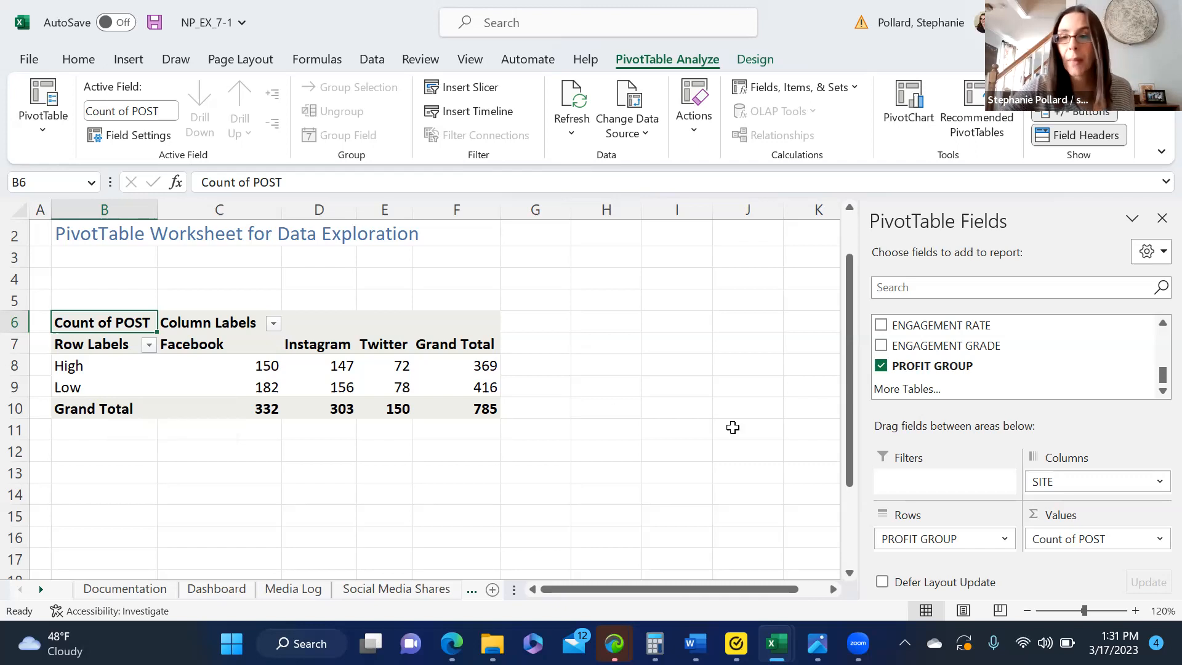
Step: Replace Count of POST in the Values area with the SHARES field to sum the shares
drag(1061, 538, 758, 359)
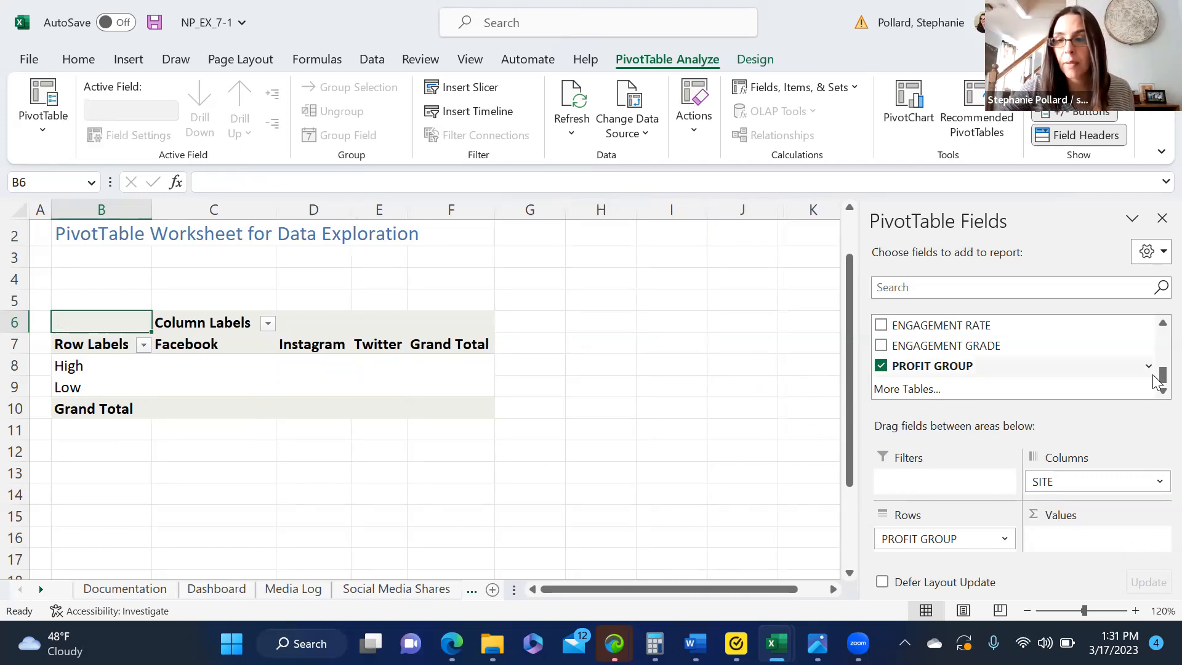
scroll(1154, 368, up, 1)
drag(908, 356, 1064, 536)
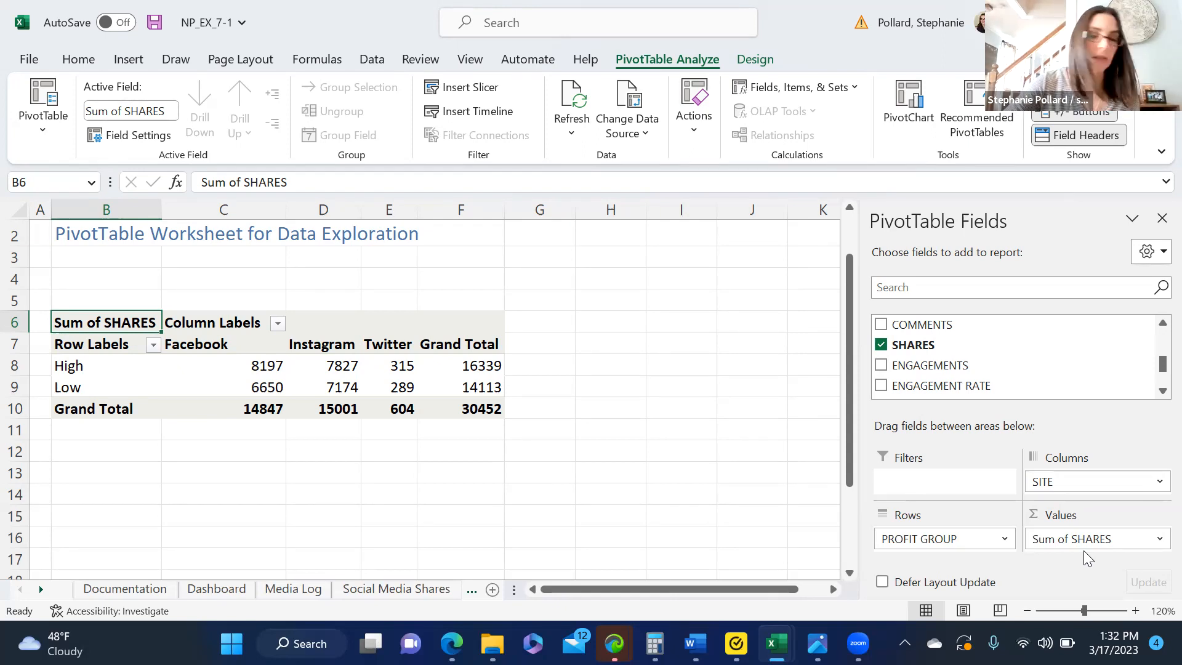
Step: Move PROFIT GROUP from Rows to the Columns area above SITE, and add the DATE field to the Rows area
drag(995, 539, 1071, 477)
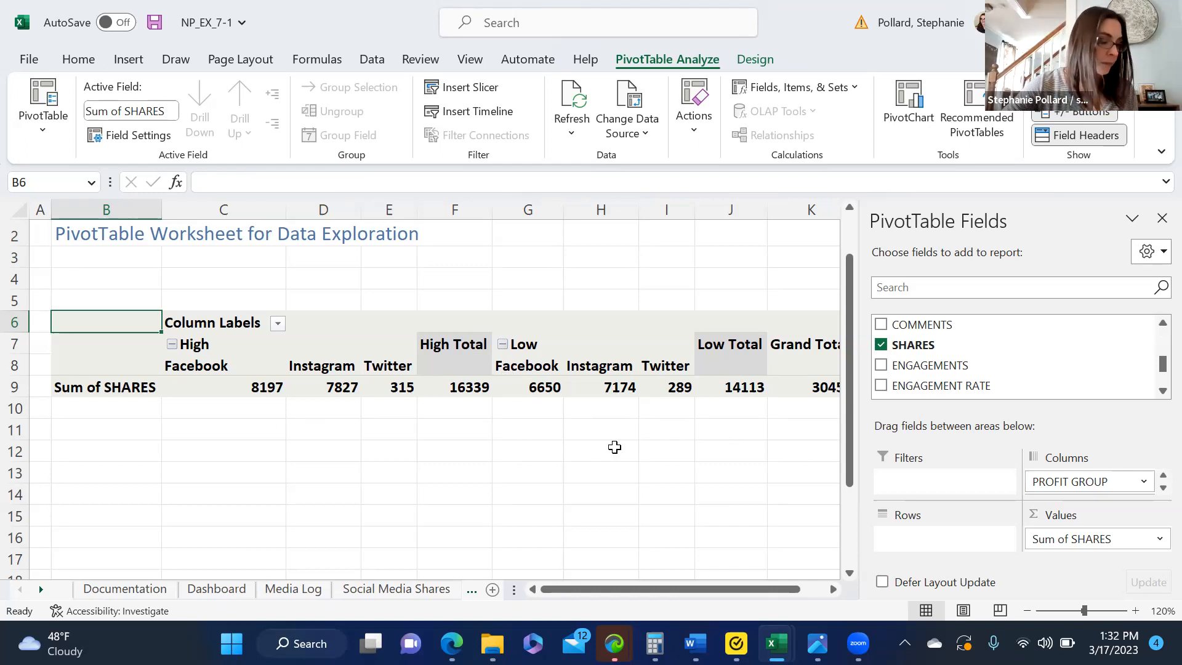
drag(1157, 375, 1159, 338)
drag(926, 329, 918, 498)
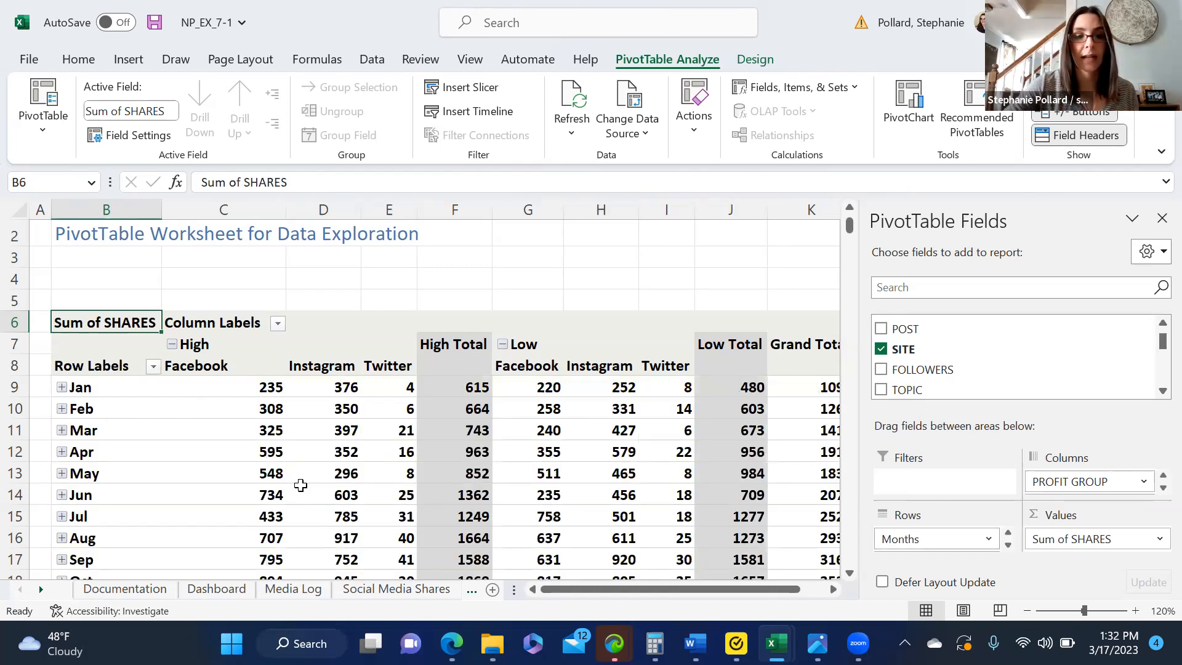
Step: Examine the monthly share totals and January's daily breakdown, expanding and collapsing the Jan group
click(63, 388)
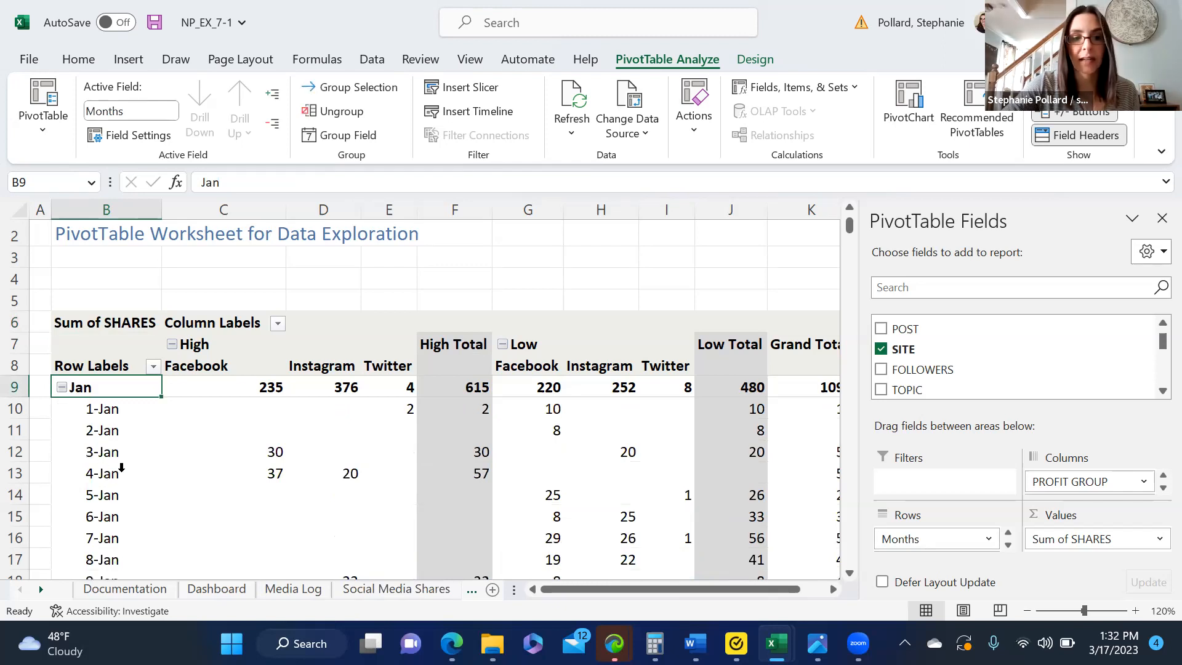
click(62, 387)
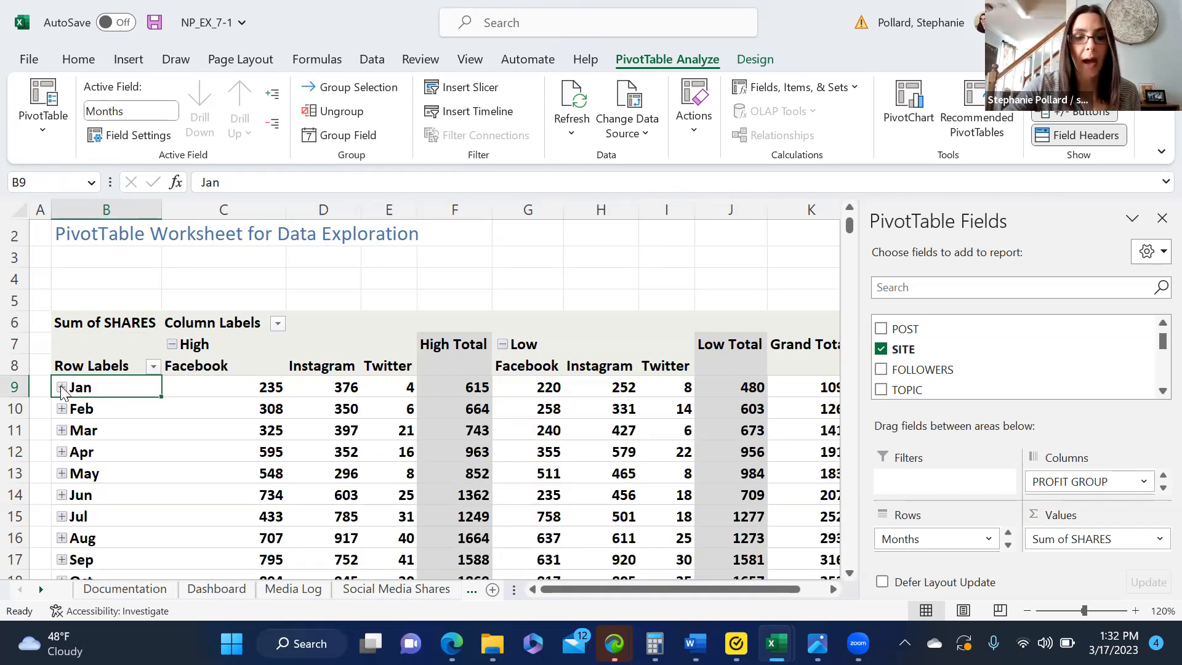
drag(850, 238, 855, 236)
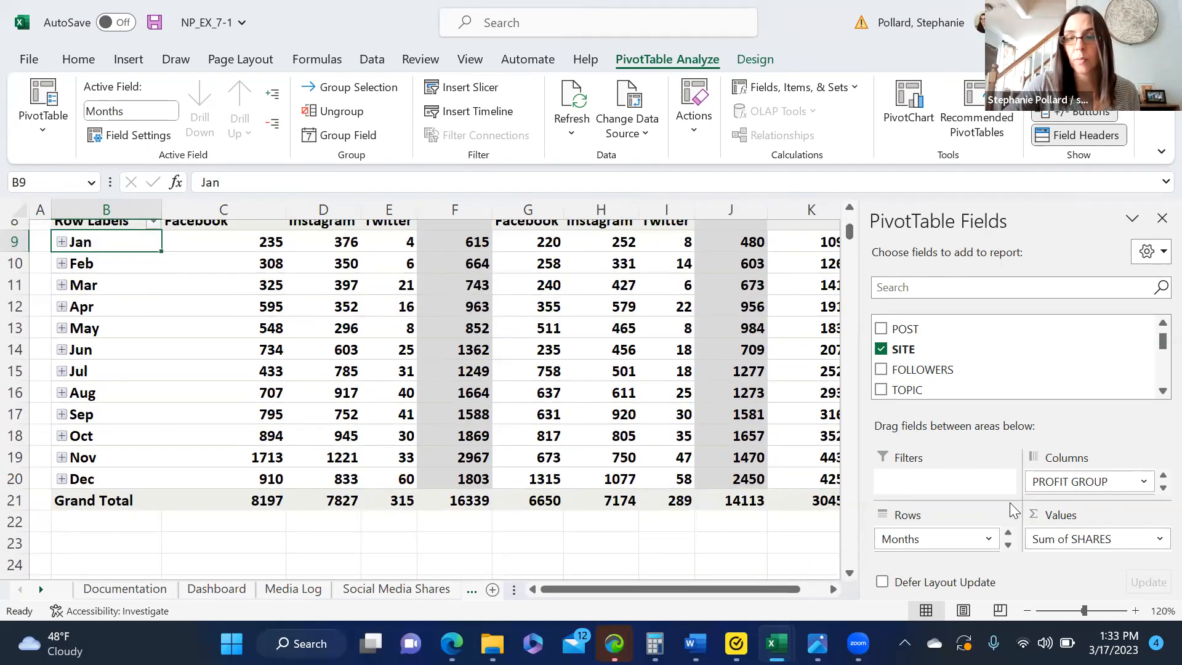
drag(850, 231, 848, 222)
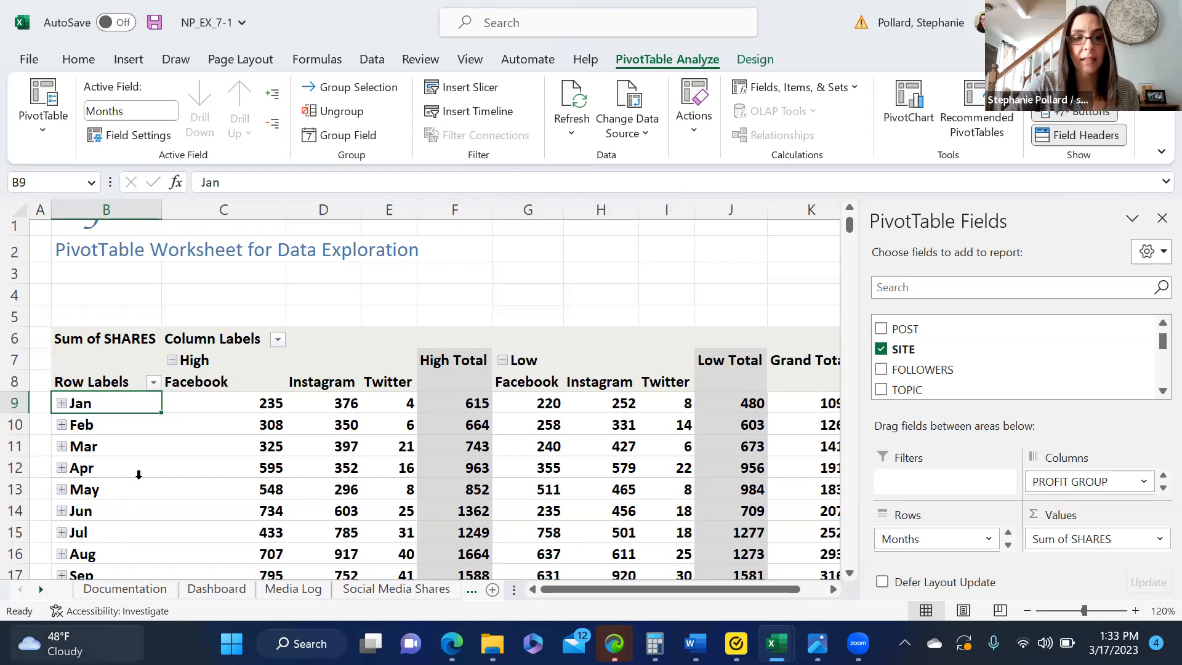
drag(1157, 348, 1157, 392)
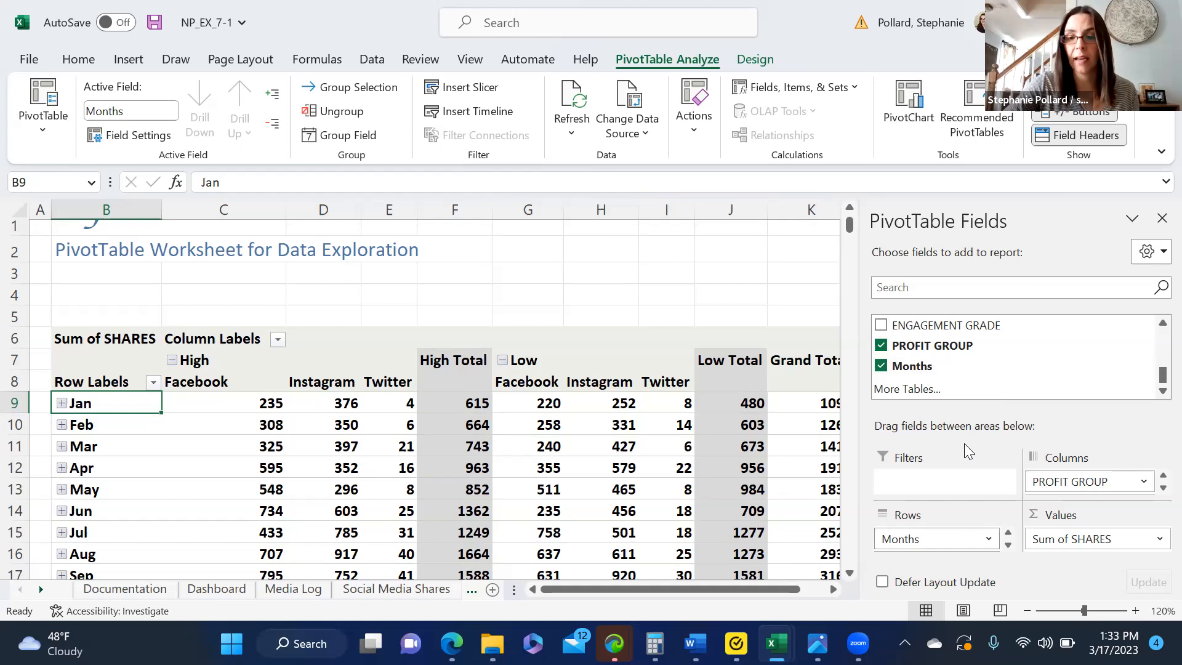
click(62, 403)
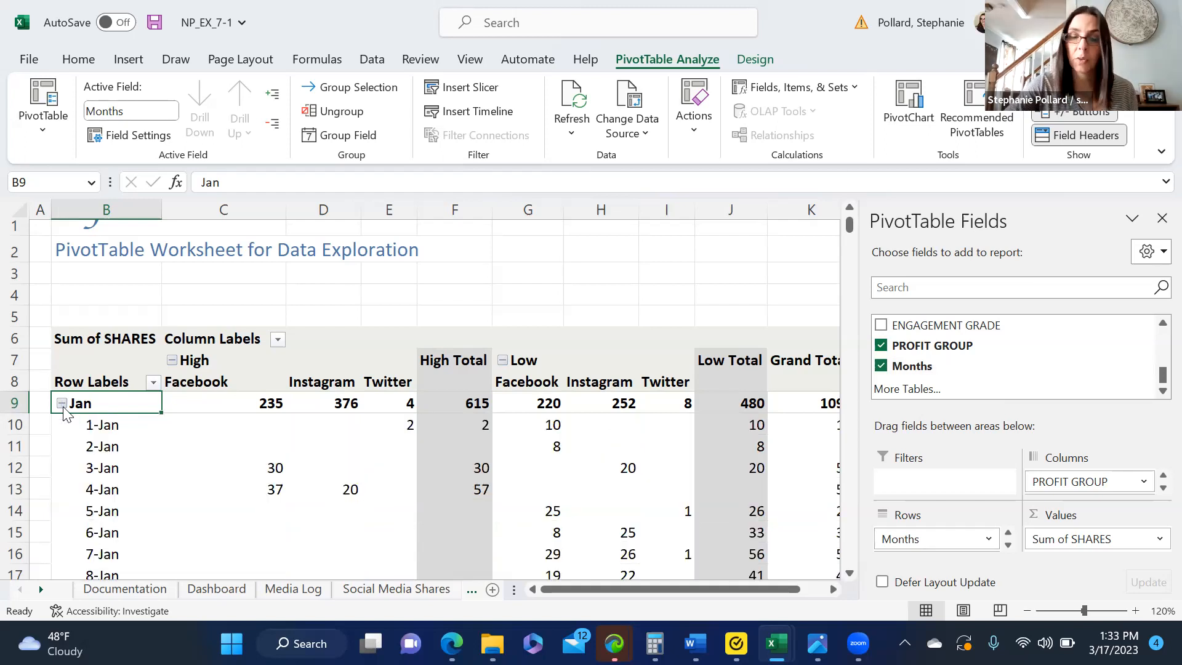
click(62, 403)
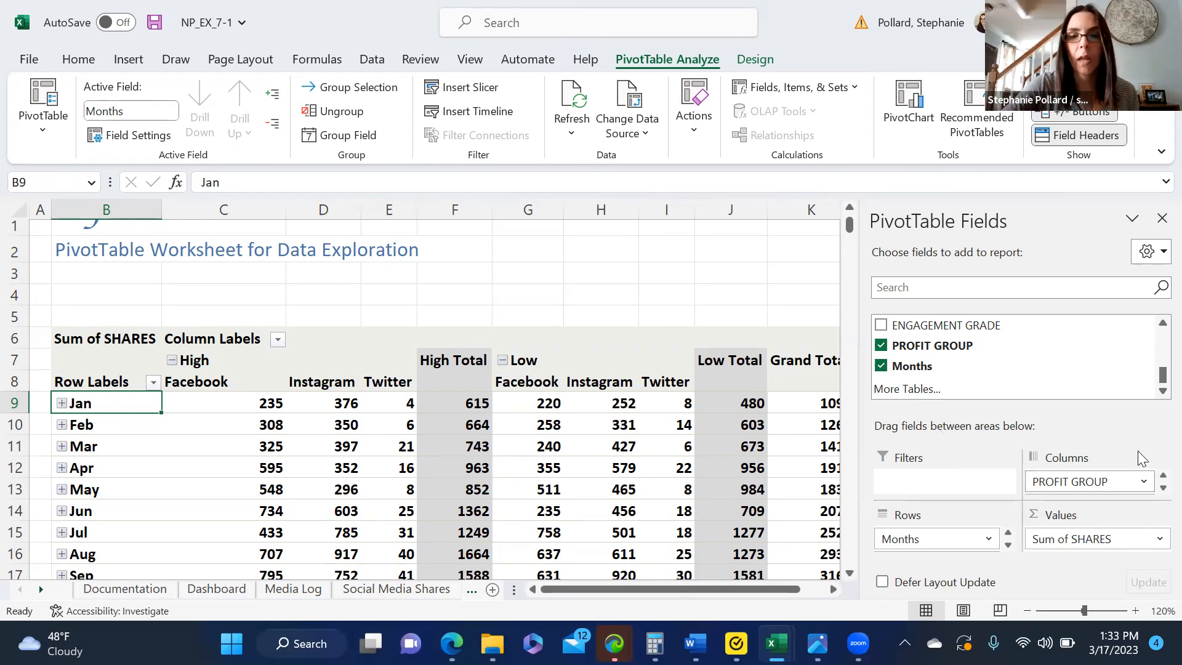
Step: Try placing SITE ahead of PROFIT GROUP in the Columns area, and restore PROFIT GROUP as the first column field
click(1161, 488)
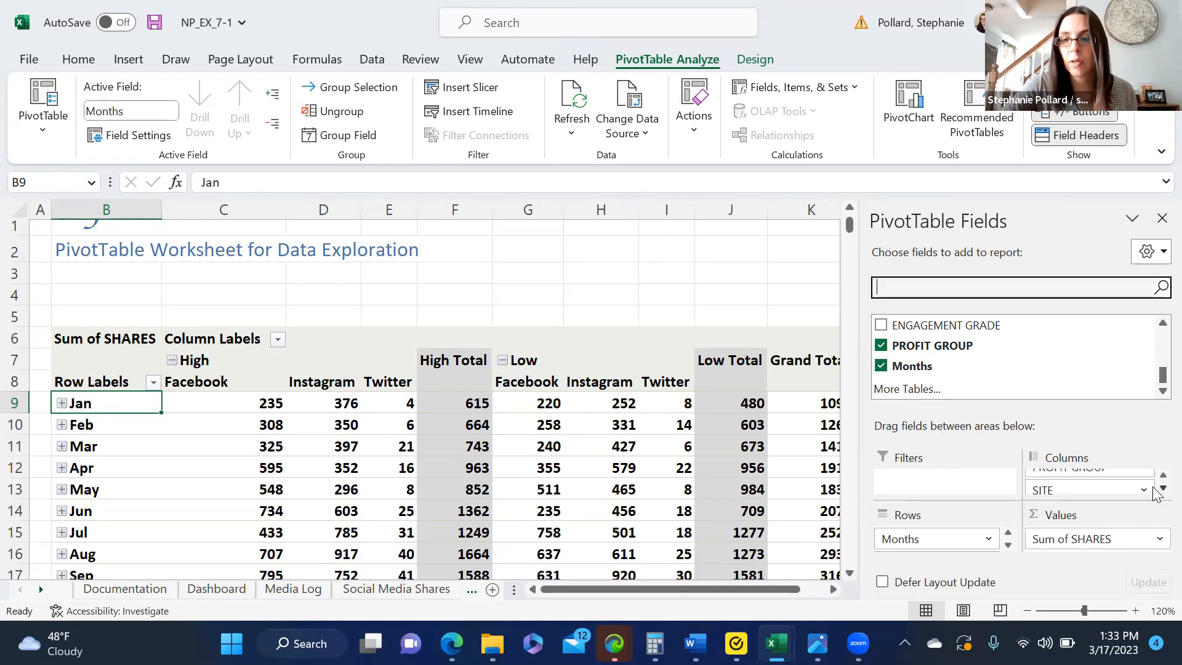
drag(1121, 491, 1124, 480)
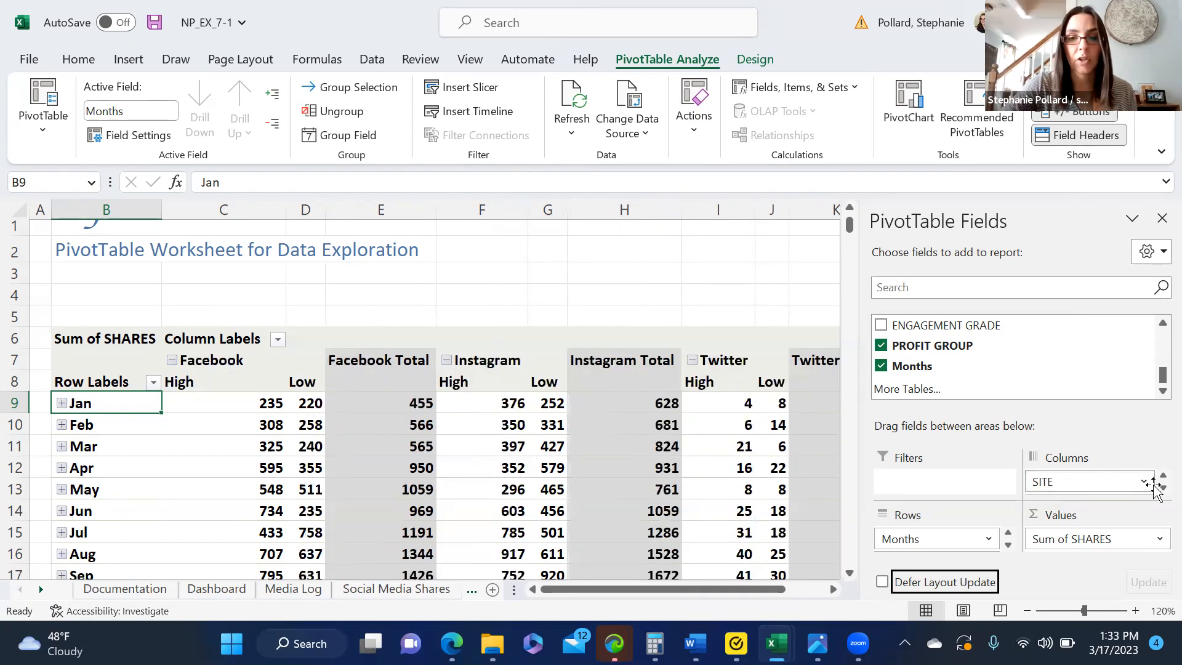
click(1163, 488)
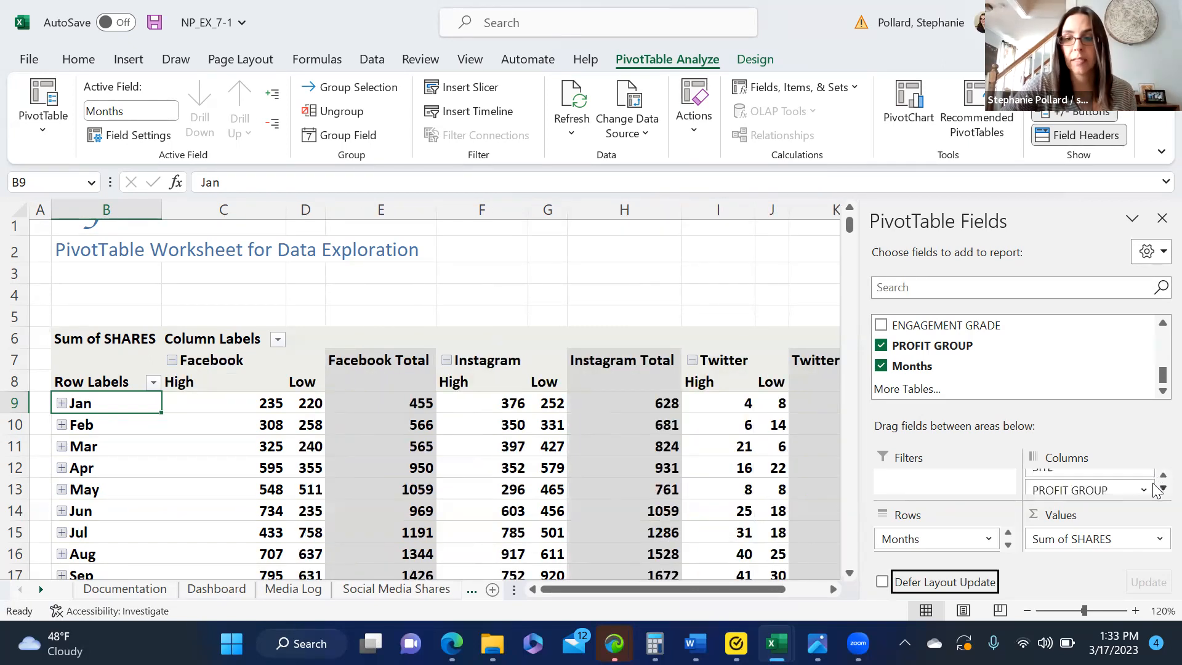
click(1163, 474)
click(1163, 488)
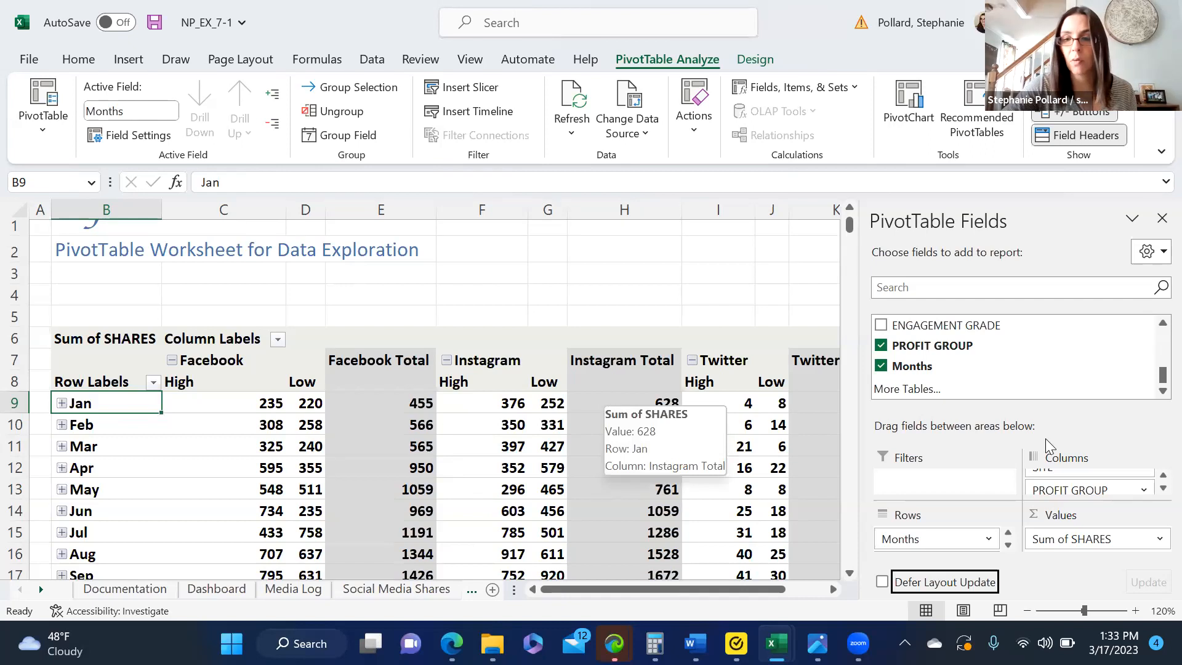
mouse_move(1063, 491)
mouse_down()
mouse_move(1066, 459)
mouse_move(1085, 487)
mouse_up()
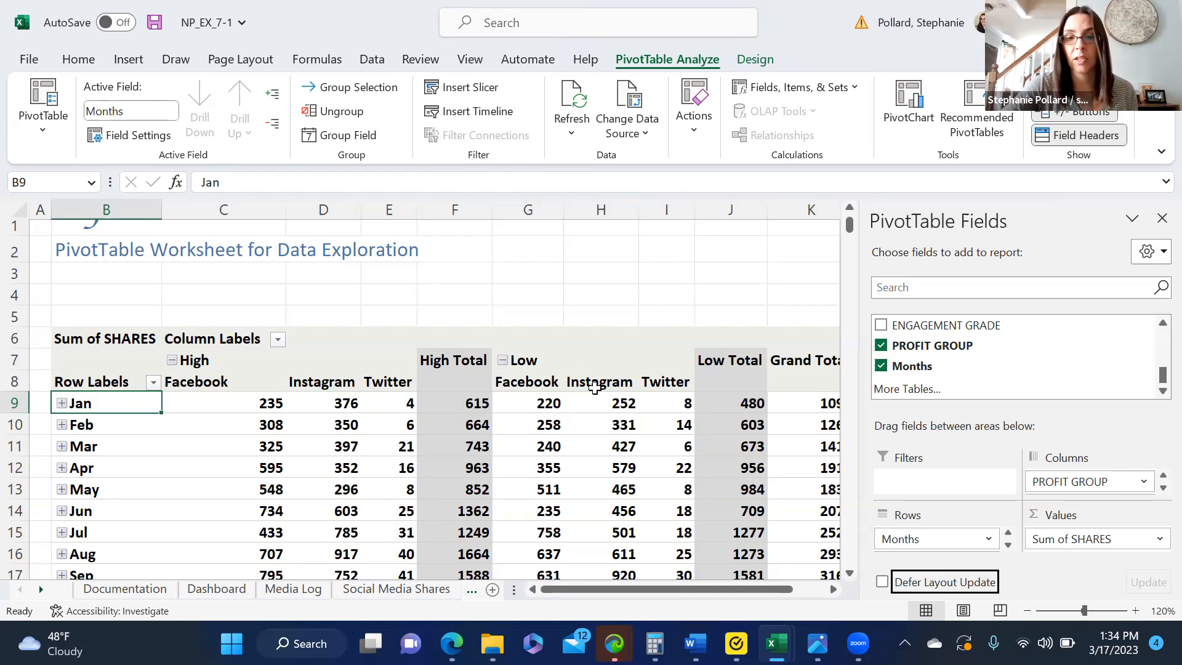
Step: Check January's daily rows and collapse them, and remove the DATE field from the PivotTable, keeping only Months in Rows
mouse_move(739, 410)
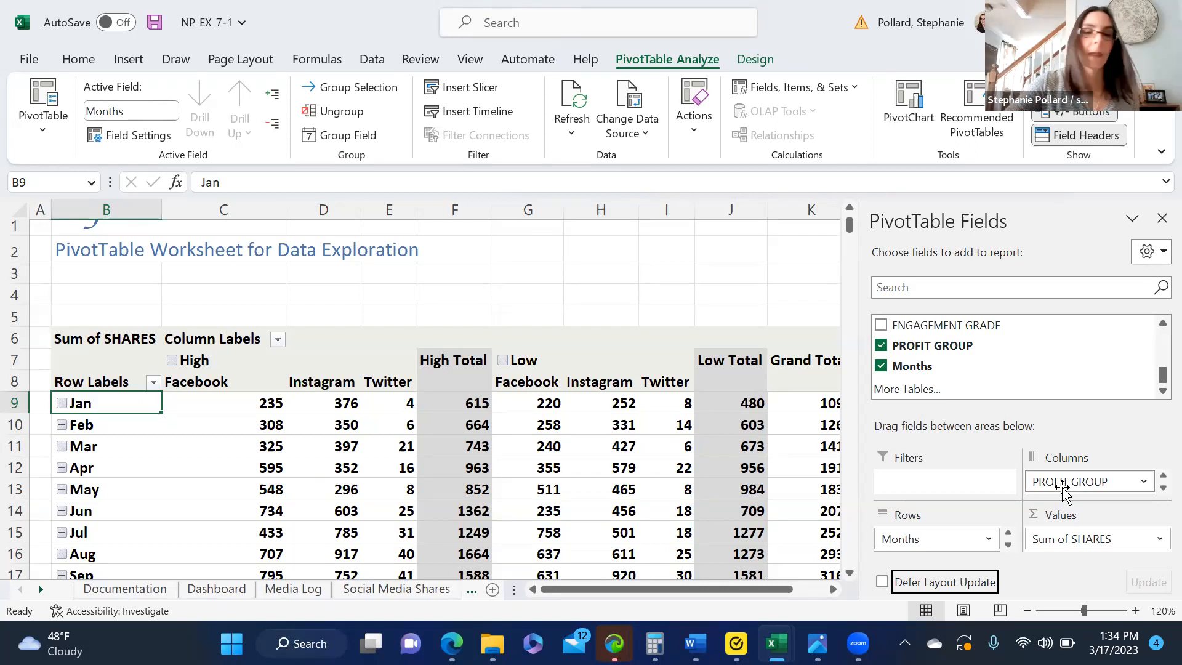
click(62, 403)
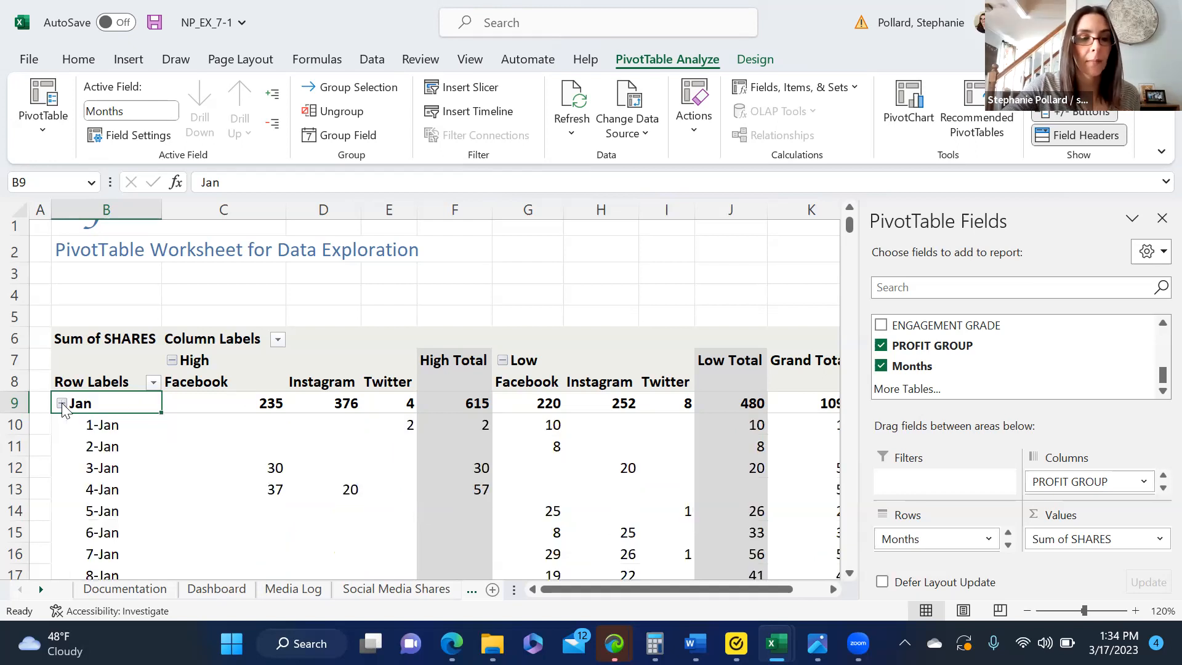
click(62, 403)
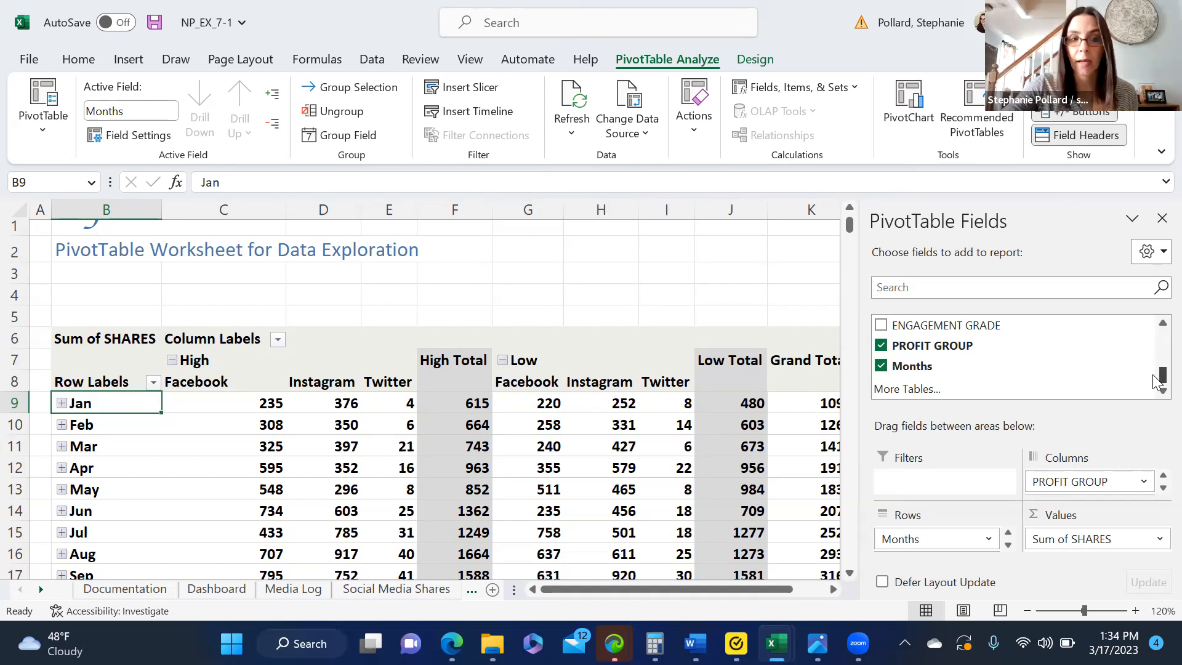
scroll(1156, 386, up, 10)
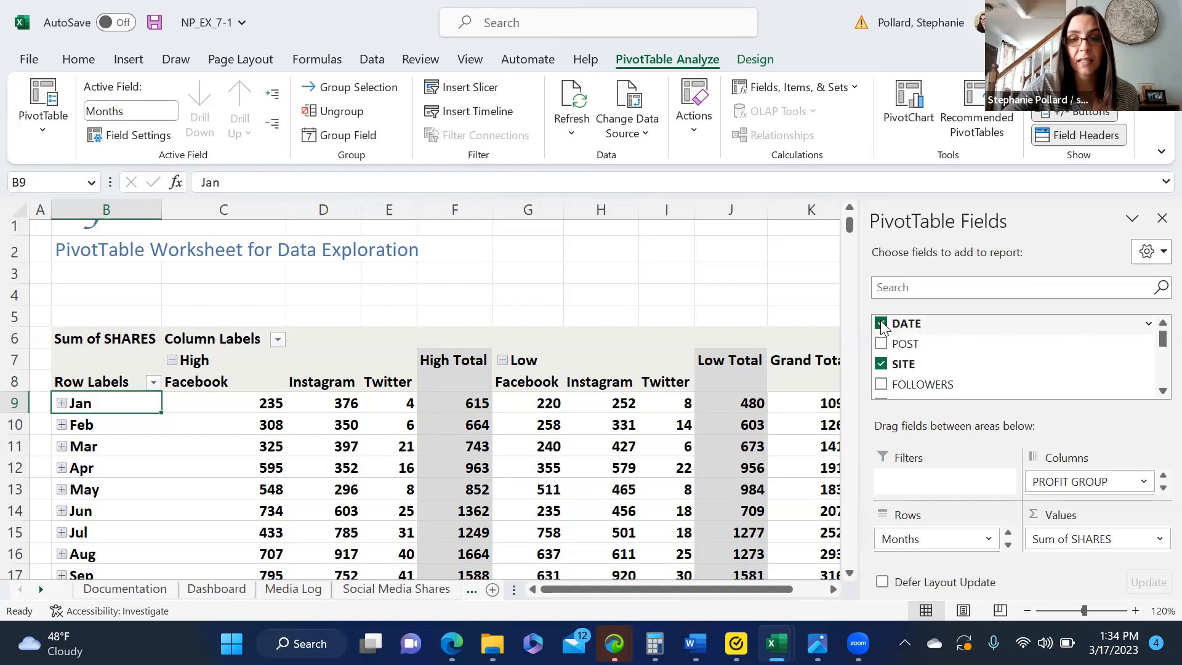
click(881, 324)
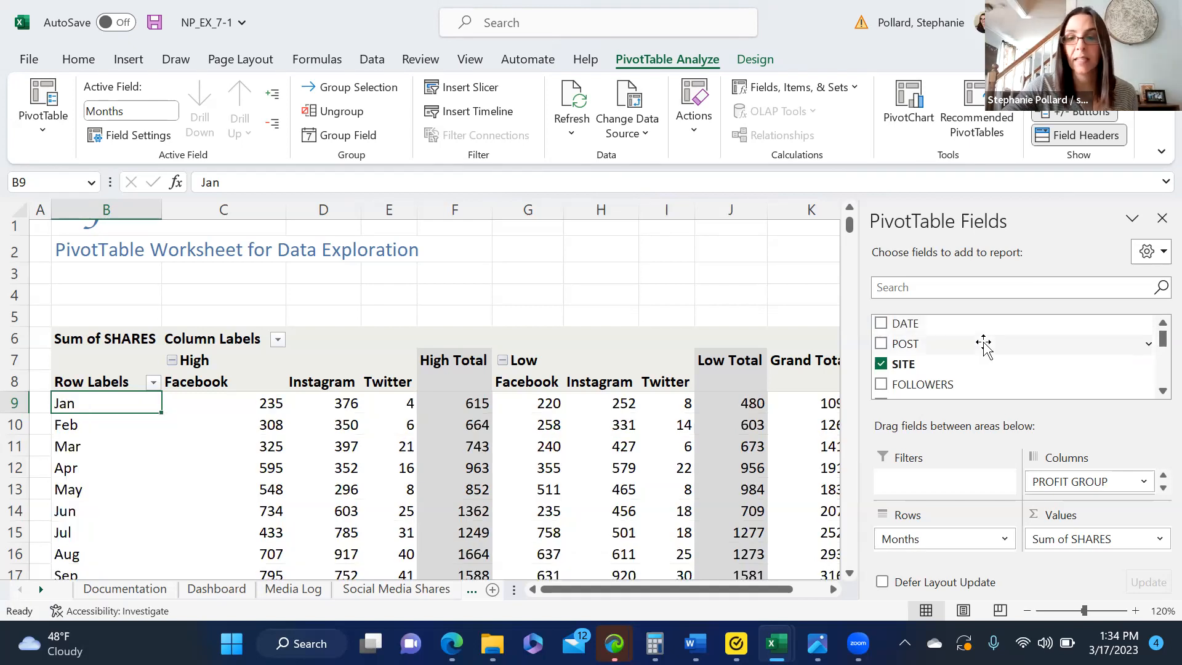
Step: Remove the PROFIT GROUP field from the PivotTable and add it back to the Columns area below SITE
scroll(1156, 394, down, 10)
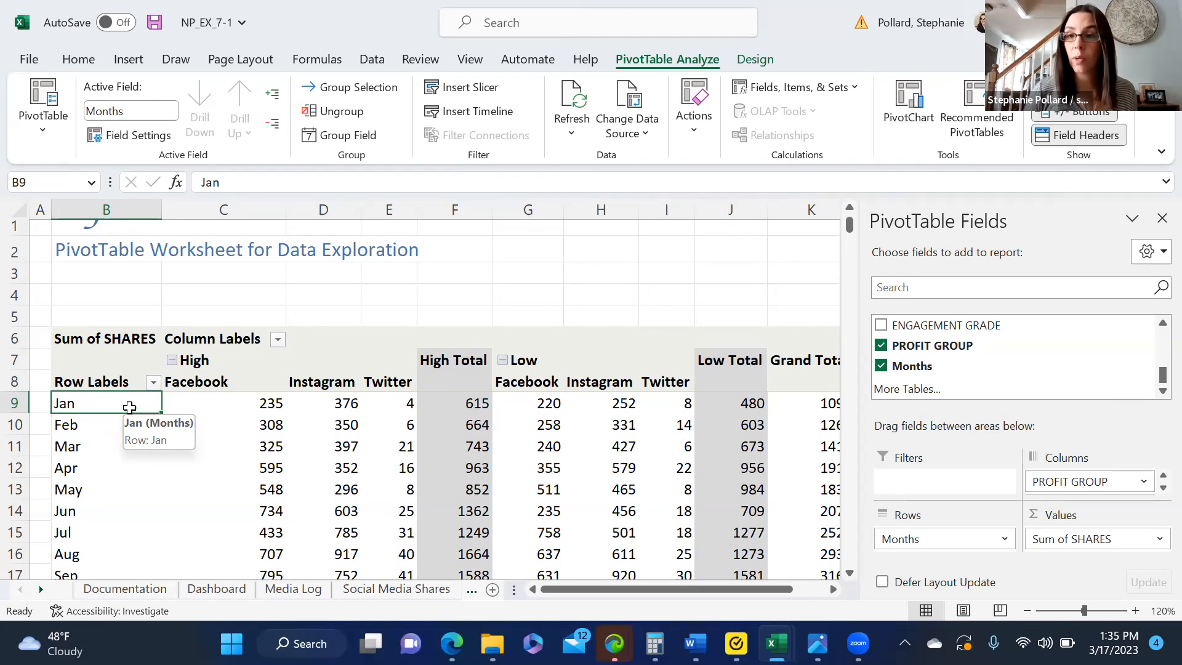
click(882, 347)
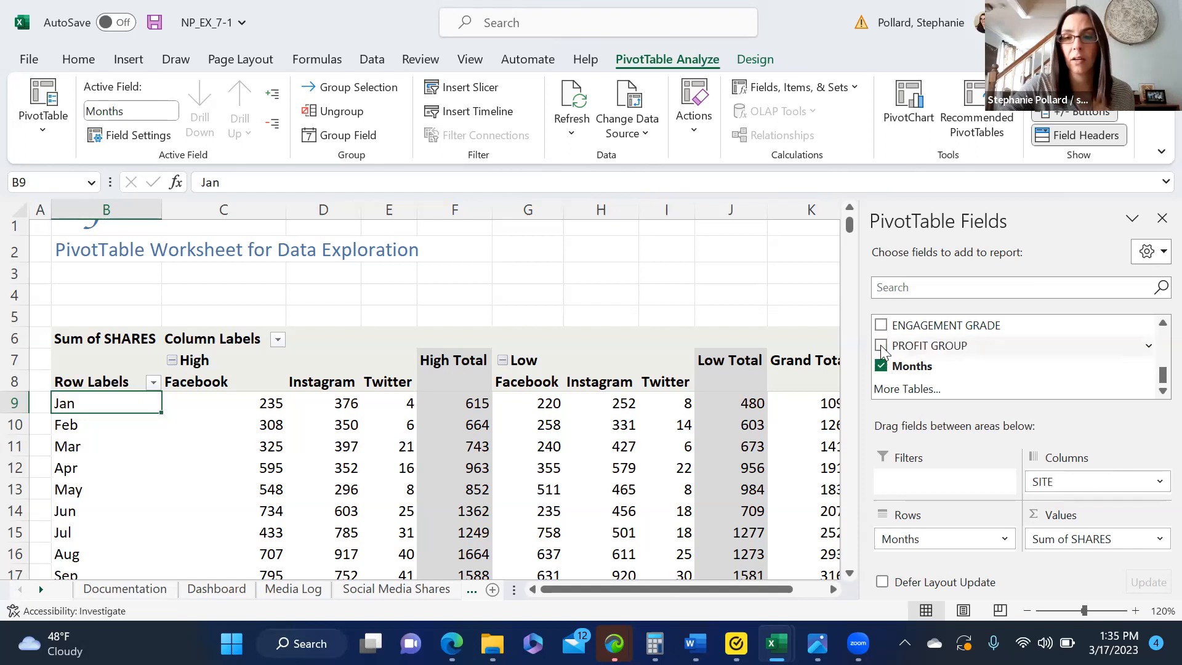
click(882, 347)
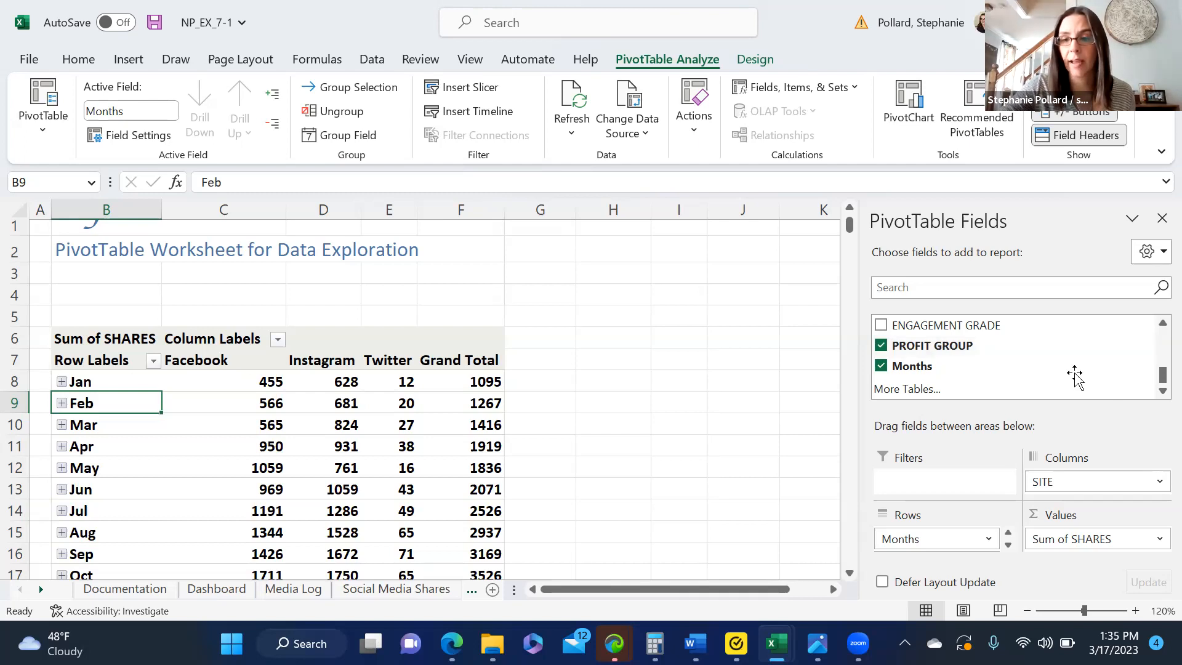
drag(998, 351, 1062, 492)
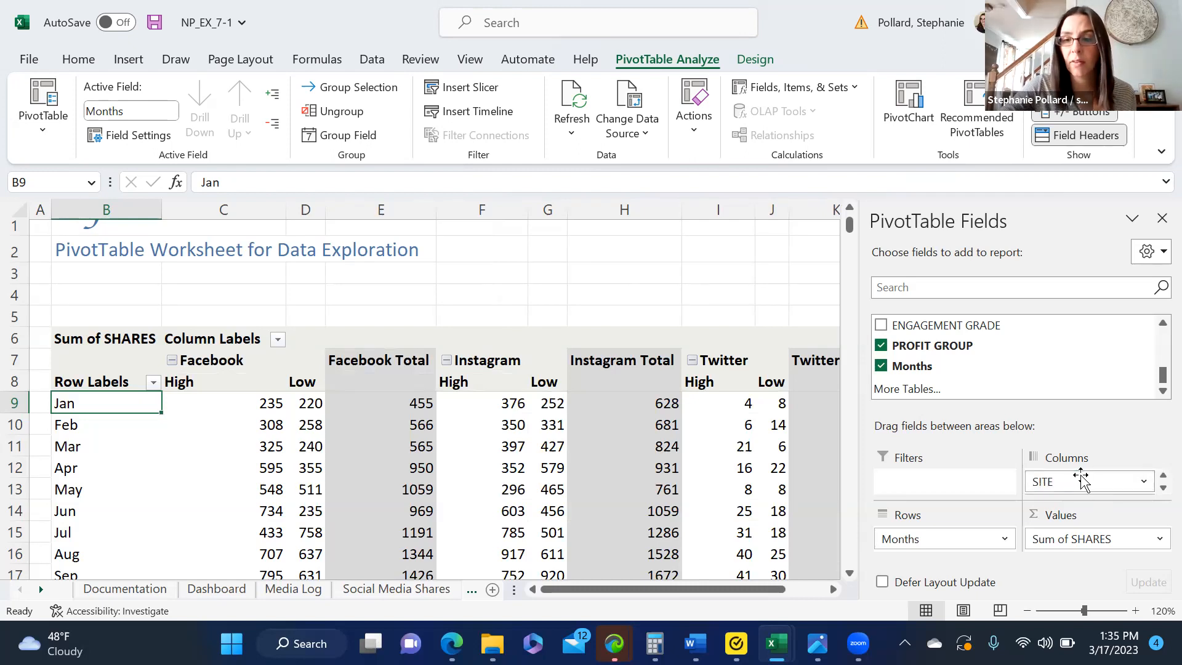
Step: Move PROFIT GROUP up above SITE in the Columns area
click(1163, 488)
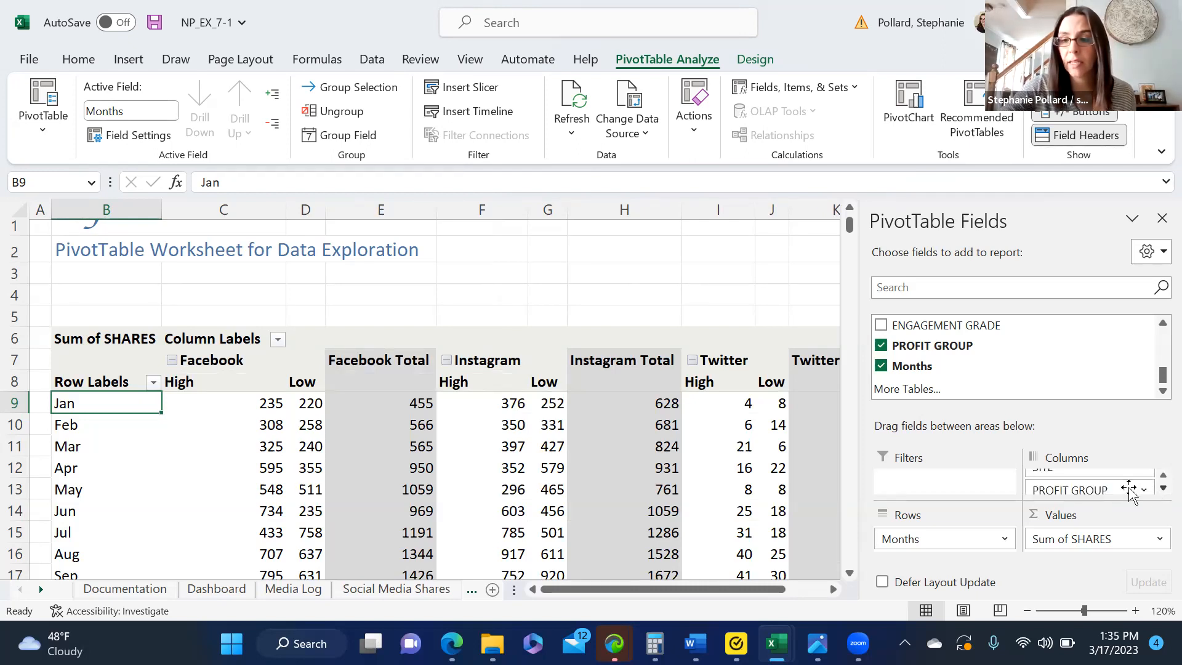
mouse_move(1092, 490)
mouse_down()
mouse_move(1112, 490)
mouse_move(1102, 490)
mouse_up()
click(1163, 488)
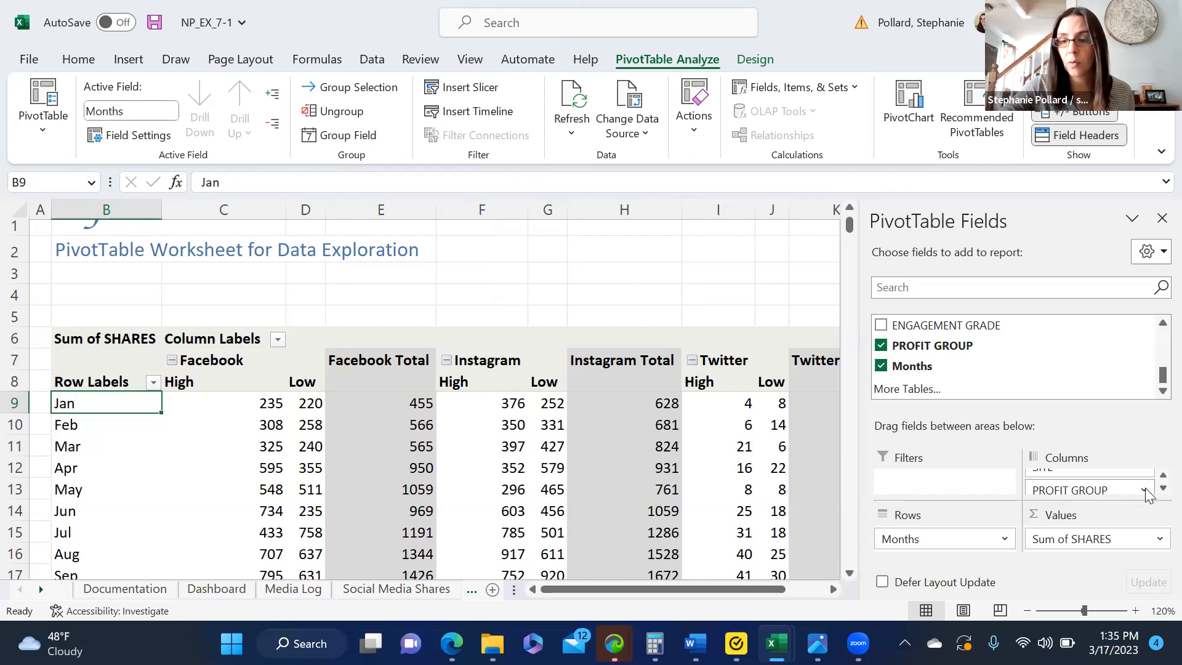
click(1143, 490)
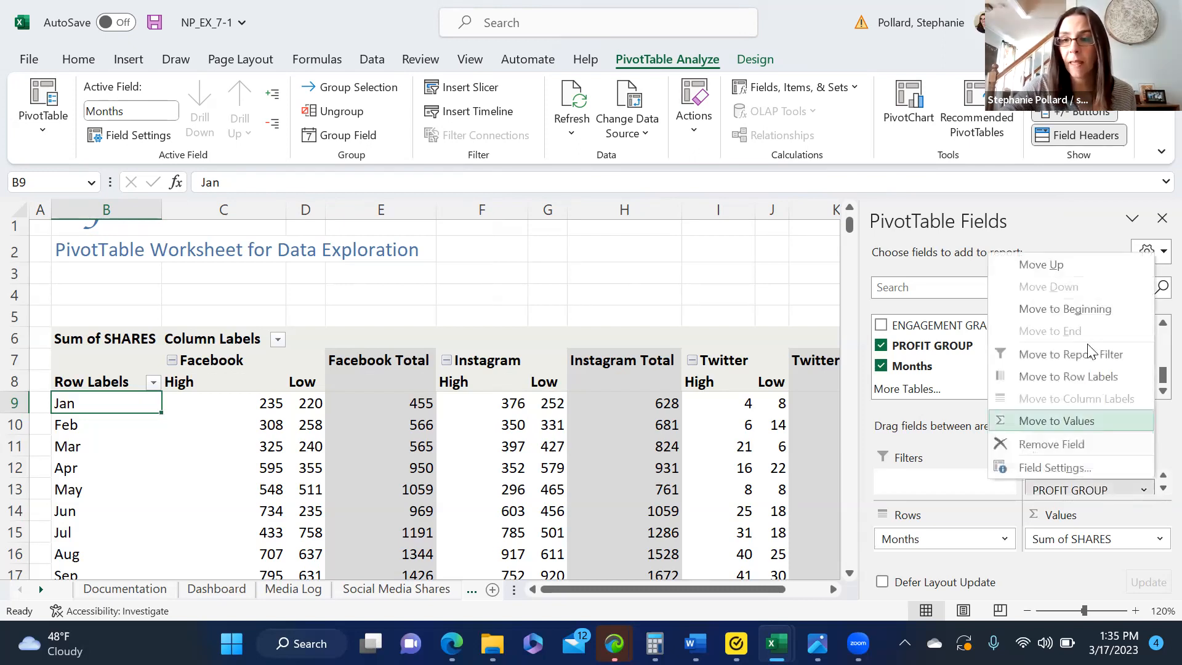
click(1069, 266)
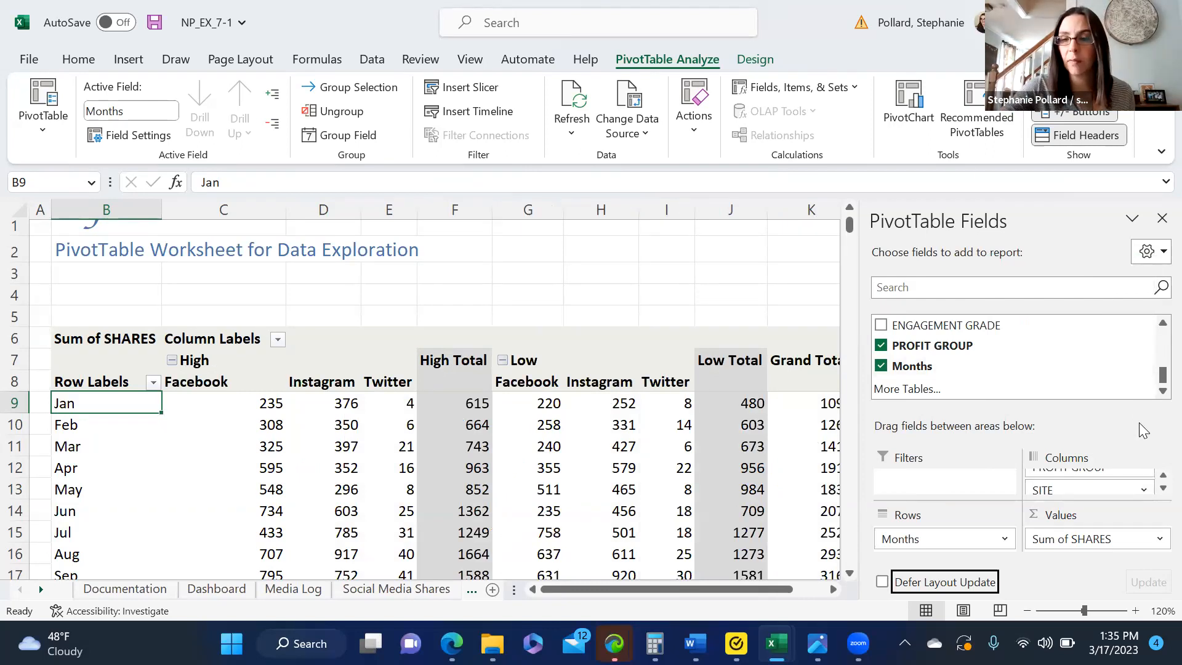
click(1145, 491)
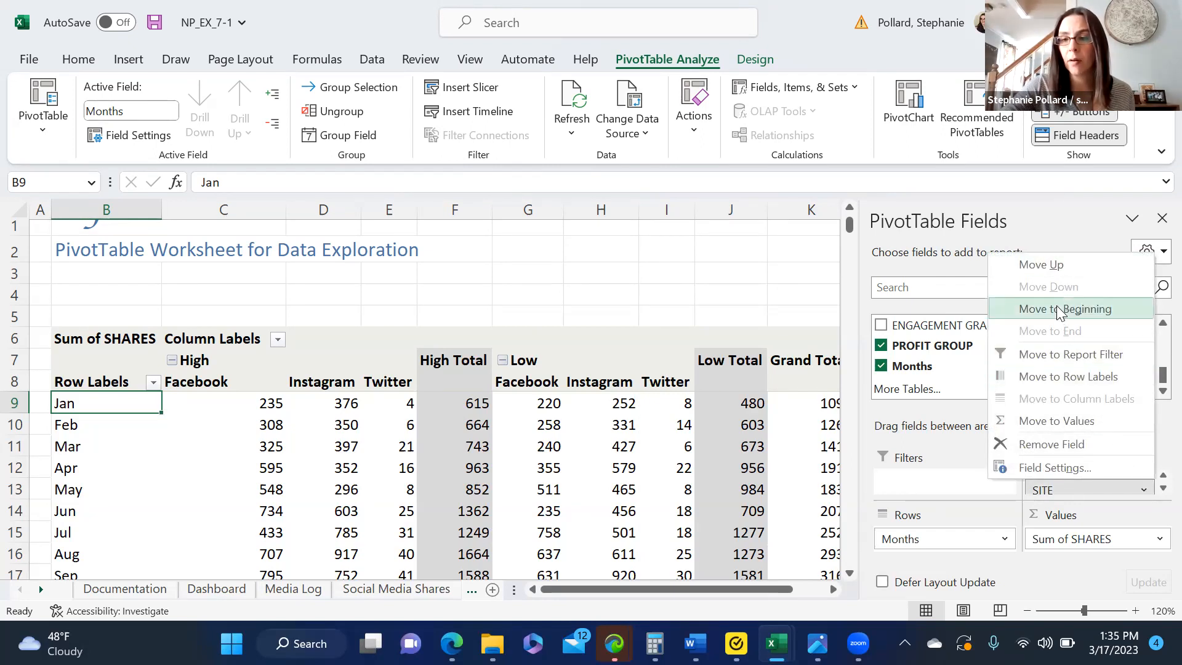
click(968, 456)
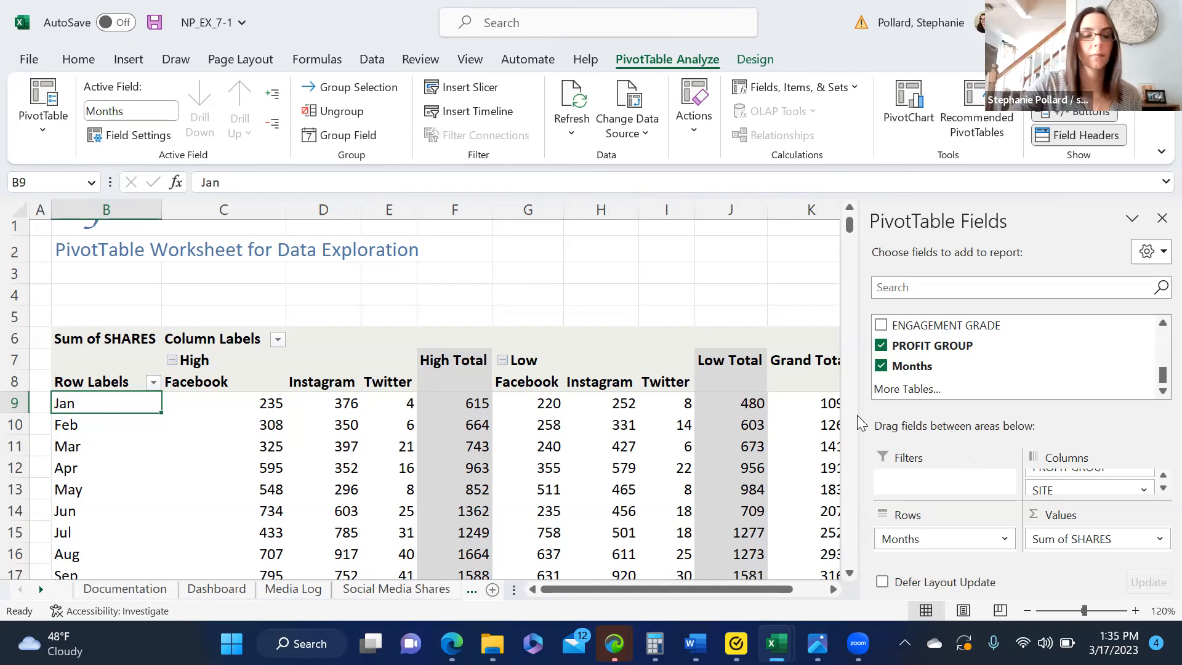
mouse_move(829, 417)
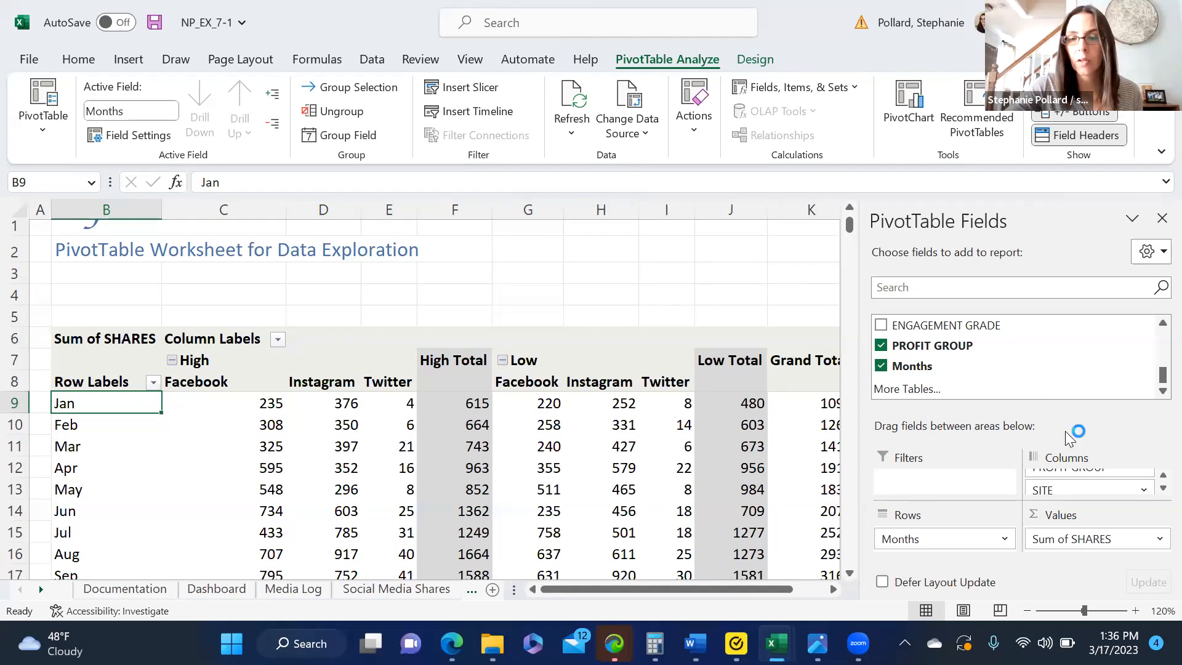
Step: Filter the PivotTable's column labels to show only the High profit group
click(280, 338)
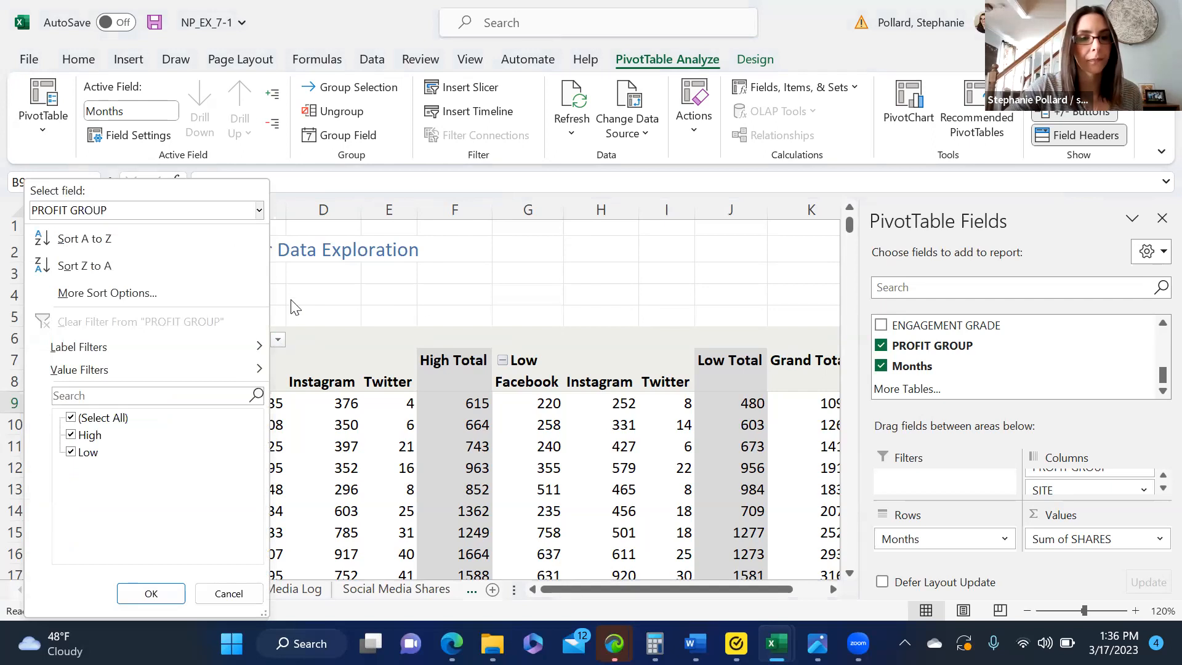
click(278, 344)
click(278, 341)
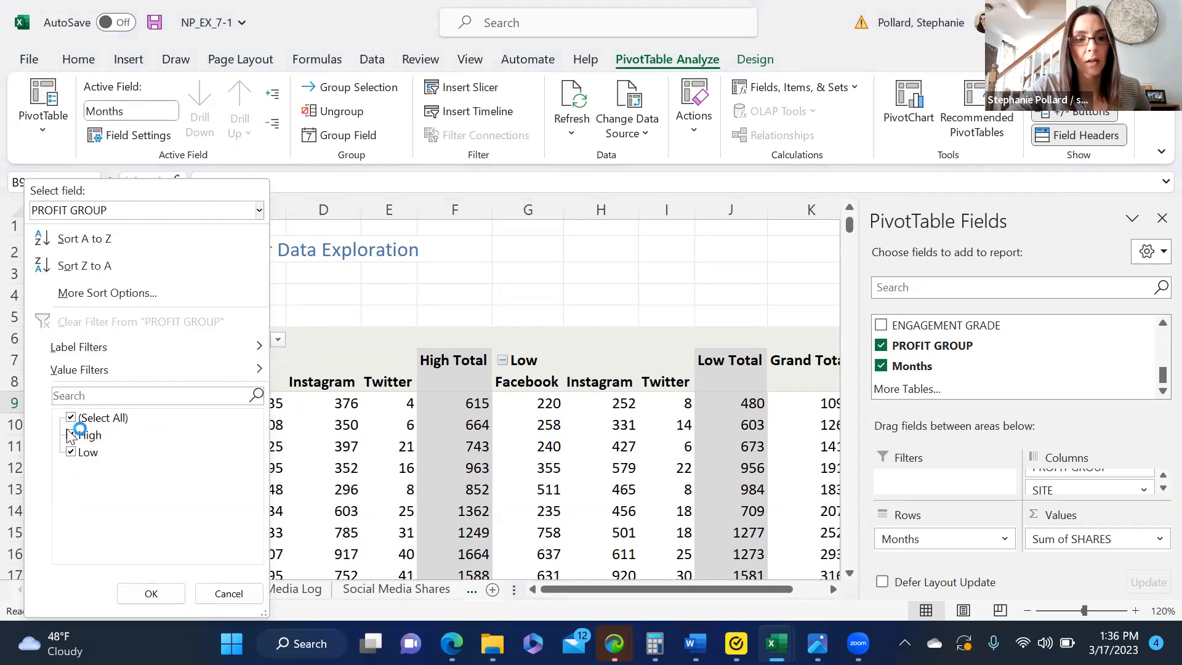
click(73, 455)
click(156, 595)
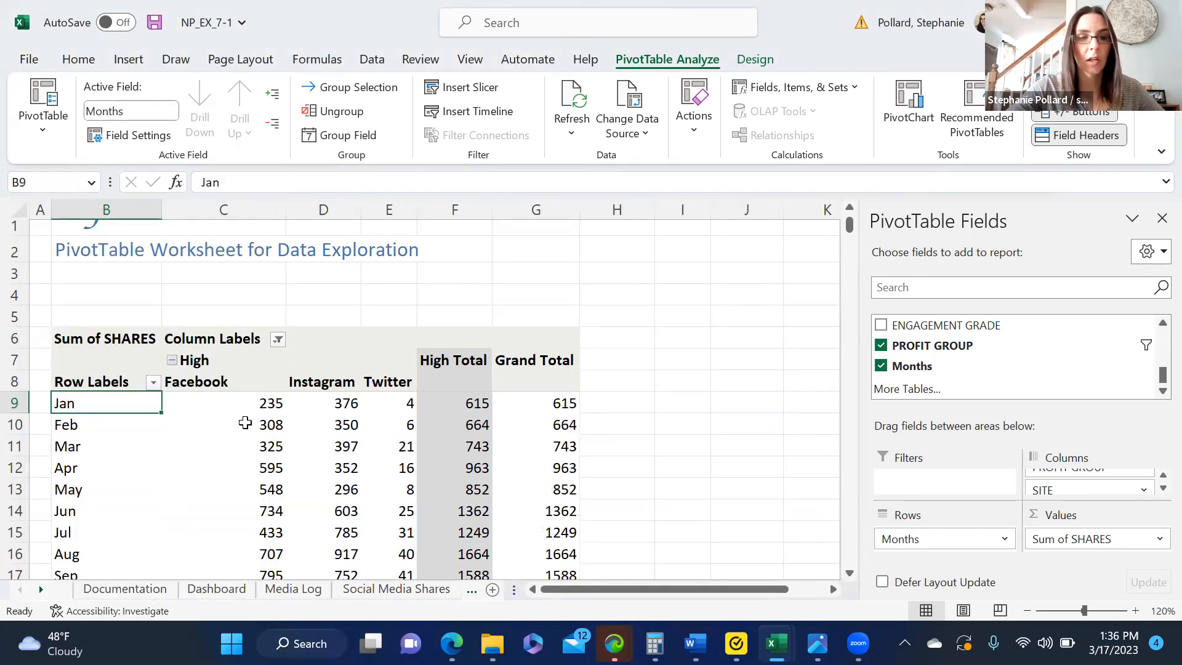
Step: Reselect all profit groups in the column label filter
click(277, 339)
click(72, 418)
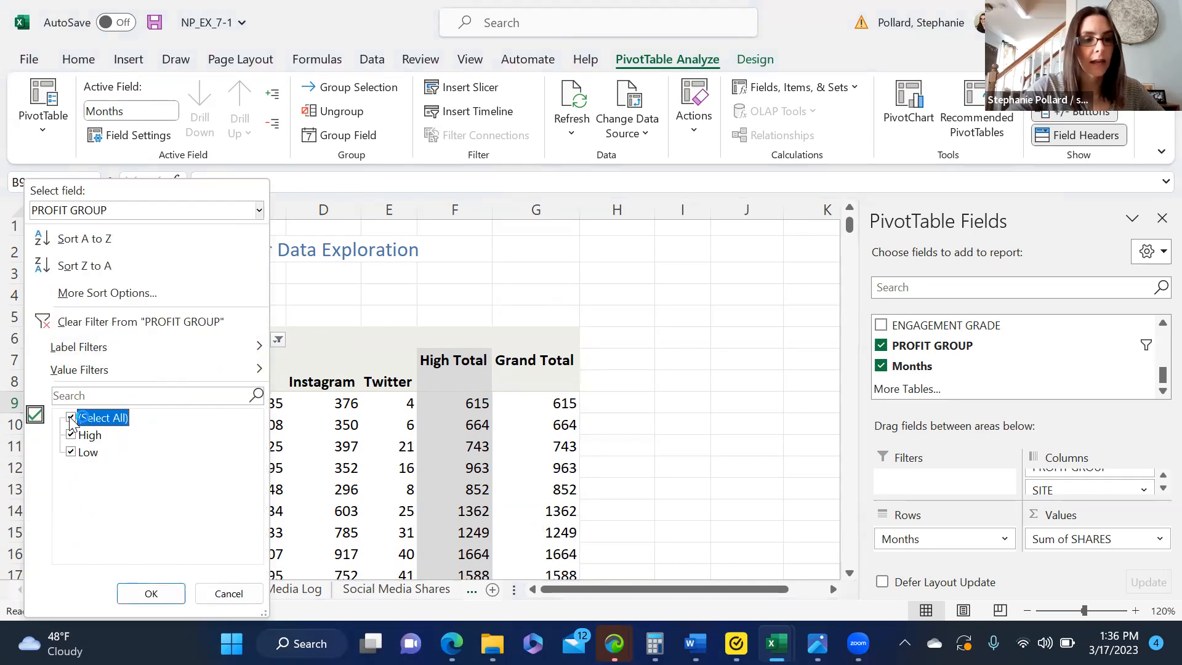
click(136, 588)
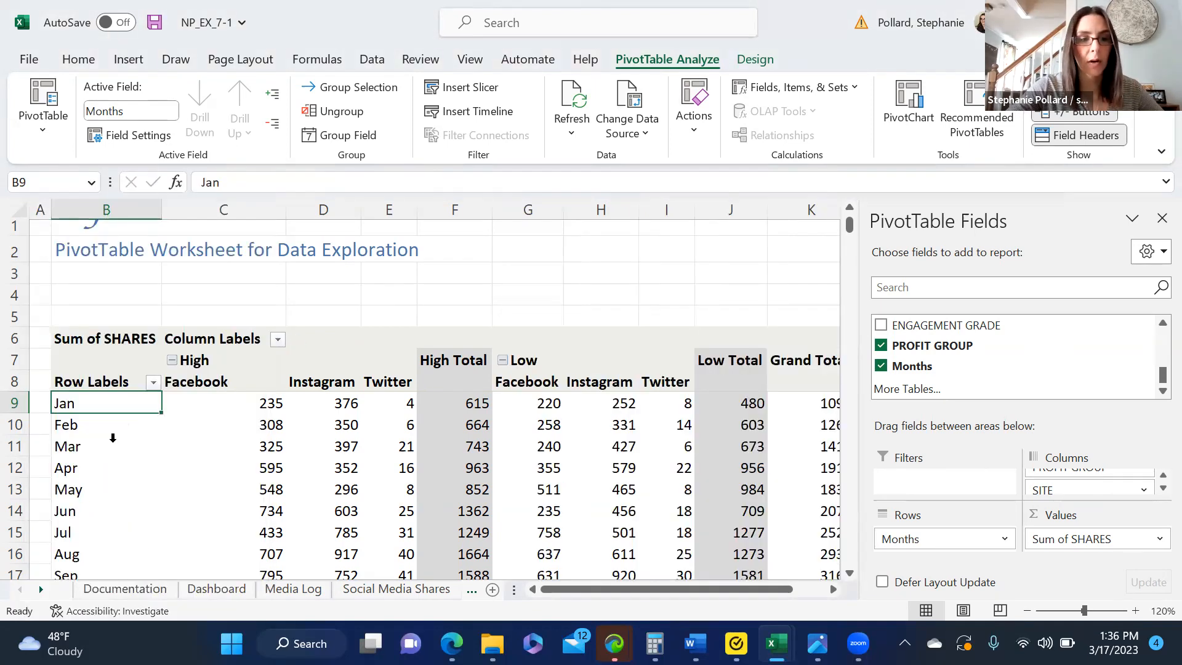
Step: Filter the PivotTable's row labels to show only Jan, Feb and Mar
click(154, 382)
click(210, 418)
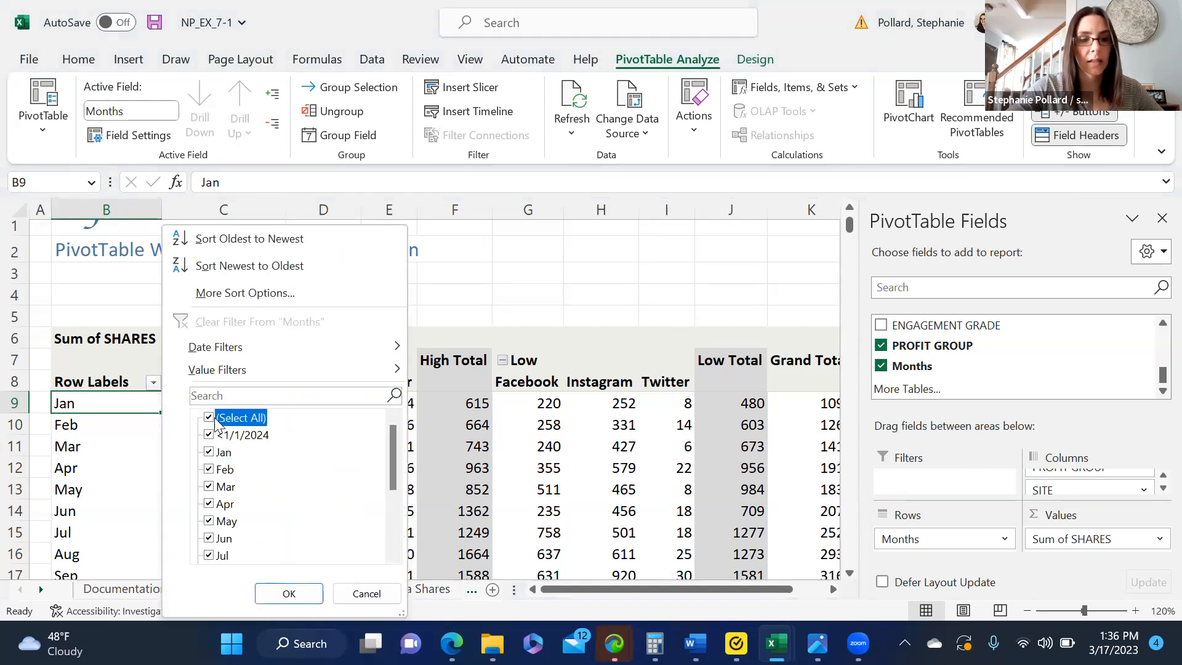
click(213, 453)
click(210, 470)
click(210, 487)
click(287, 593)
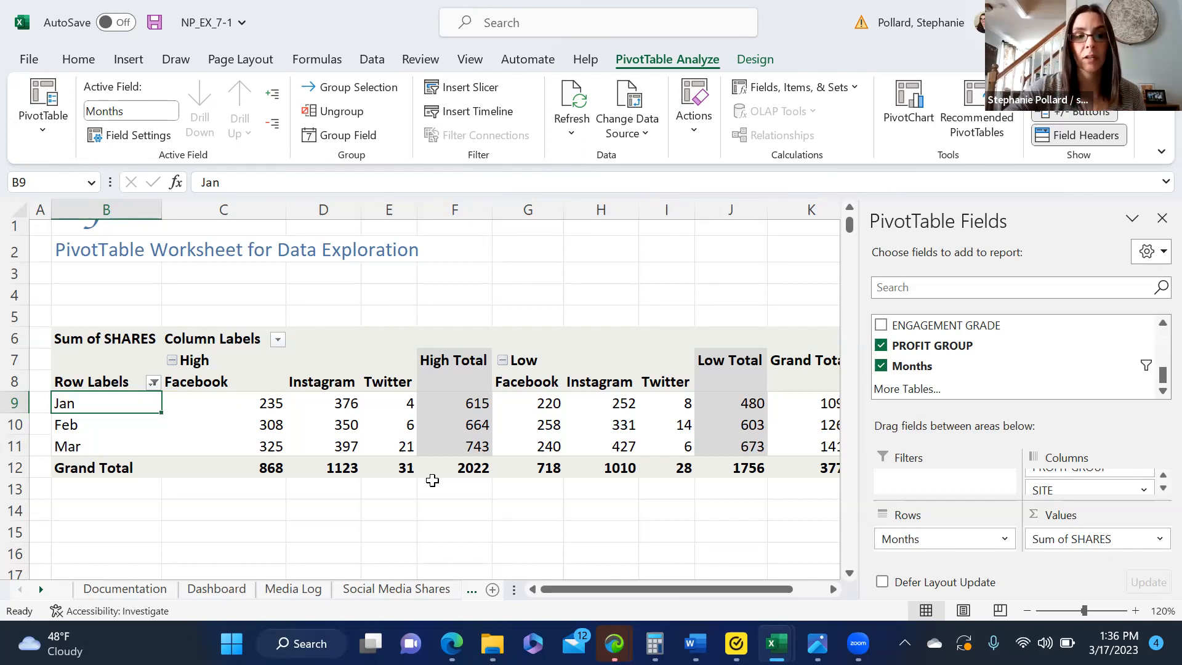
Step: Change the Months filter on the row labels to show only Jan and Feb
click(153, 383)
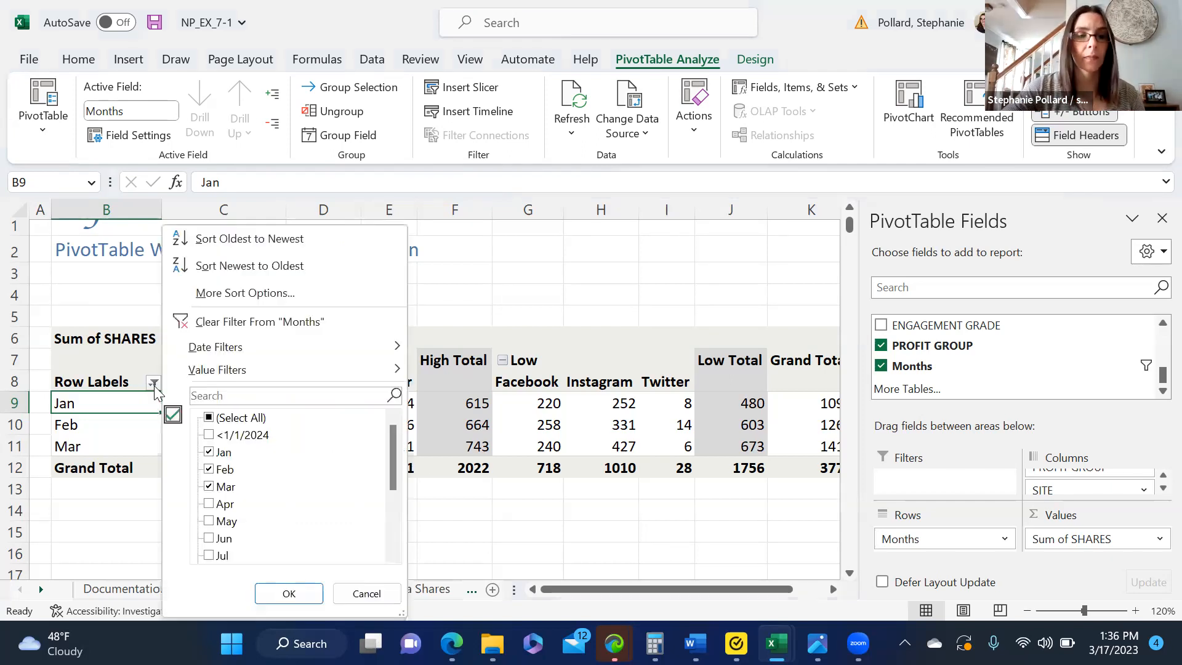
click(208, 419)
click(209, 452)
click(210, 469)
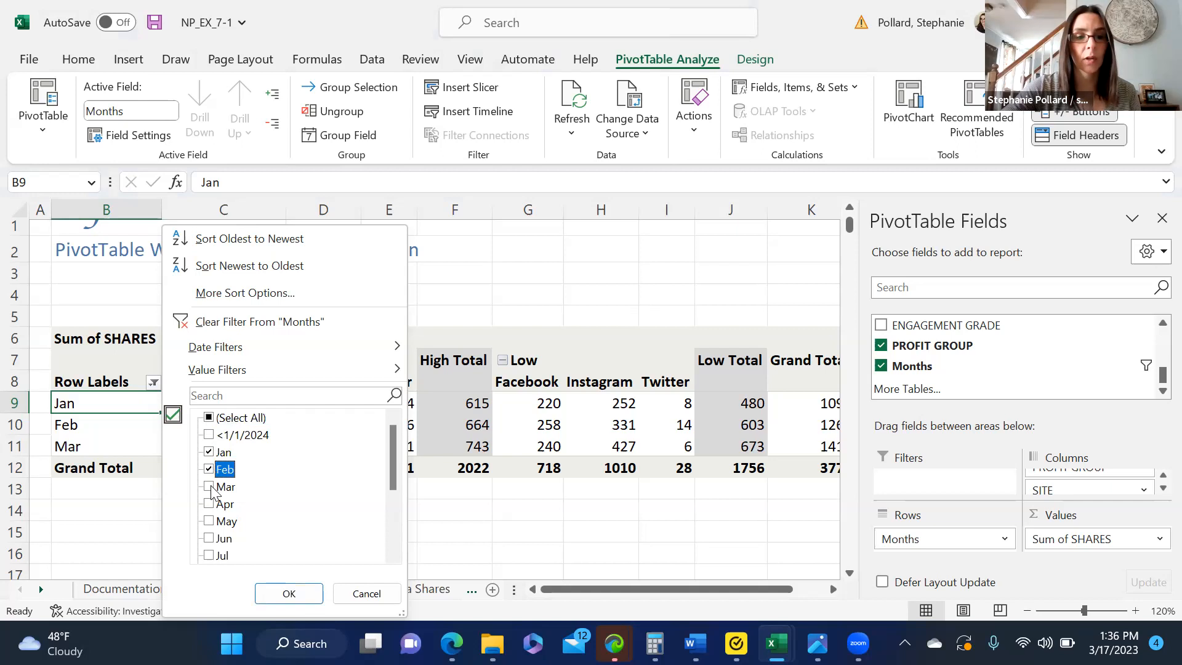
click(269, 593)
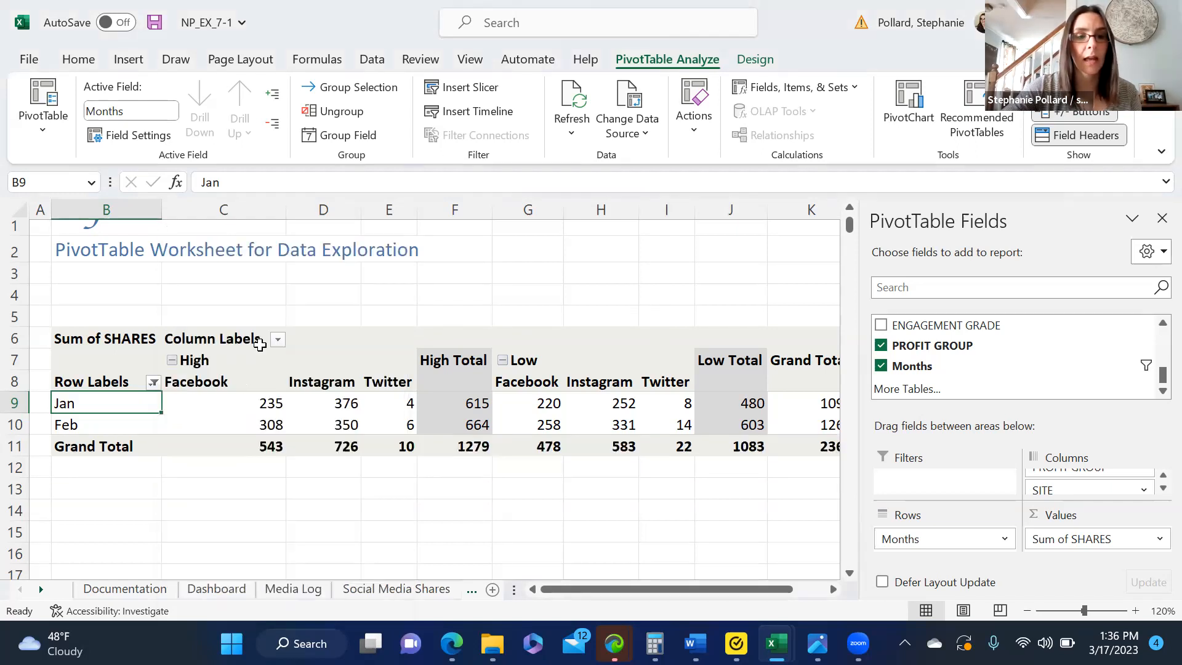
Step: Filter the PivotTable's column labels to show only the Low profit group
click(279, 342)
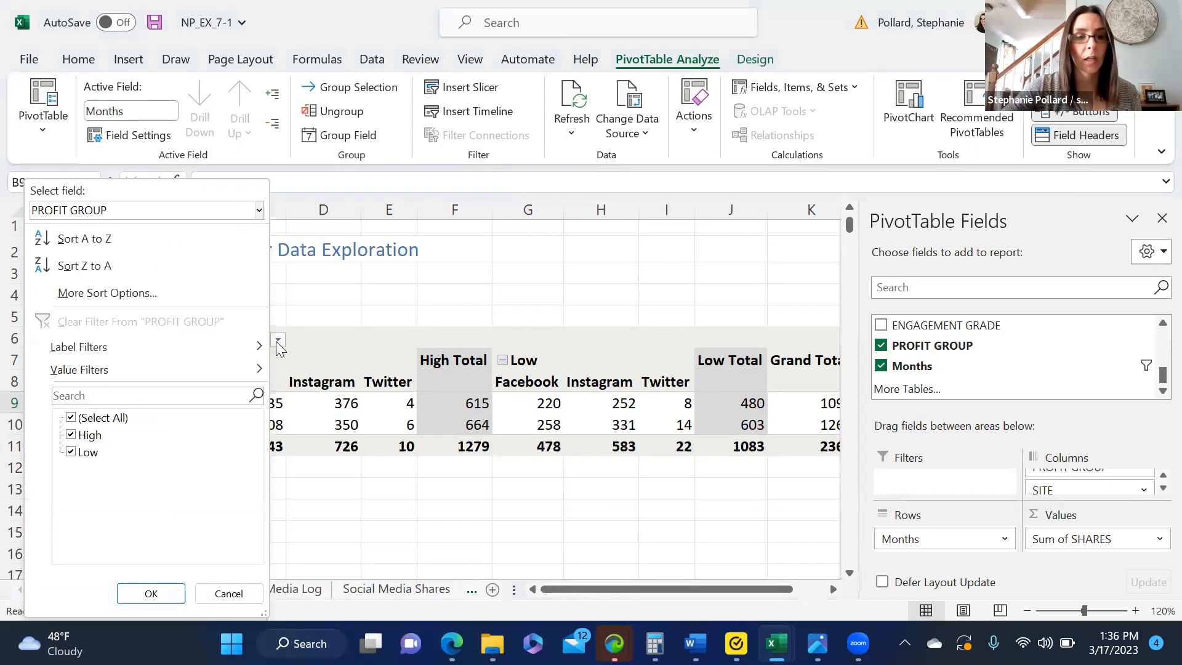
click(71, 419)
click(72, 452)
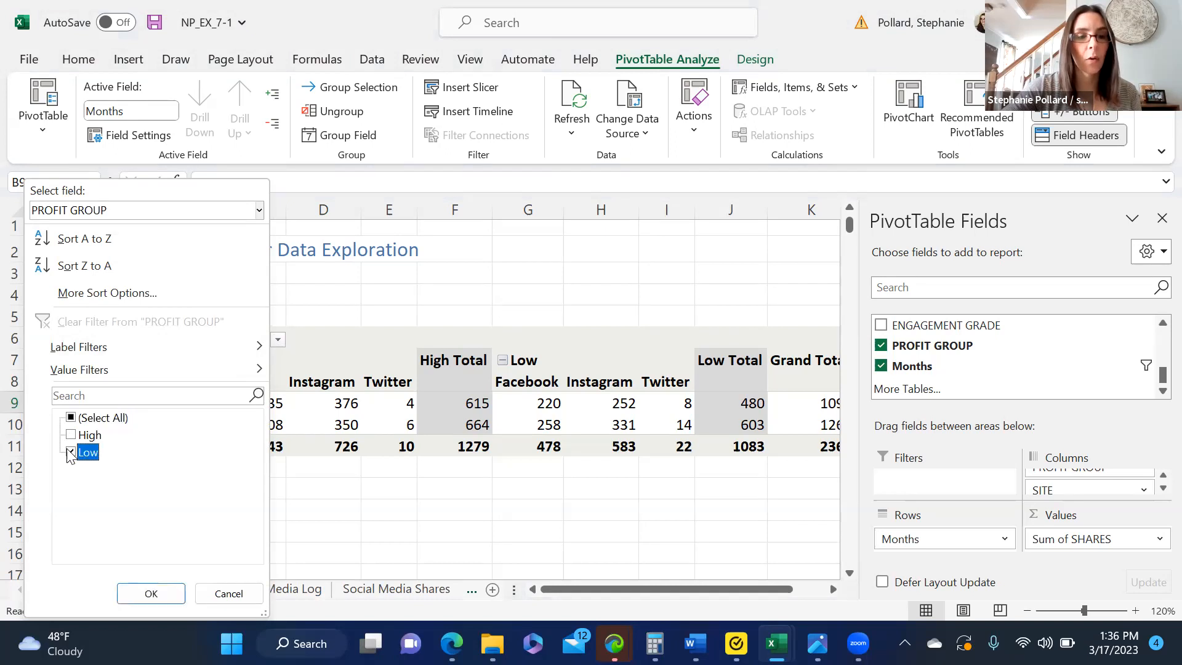
click(162, 594)
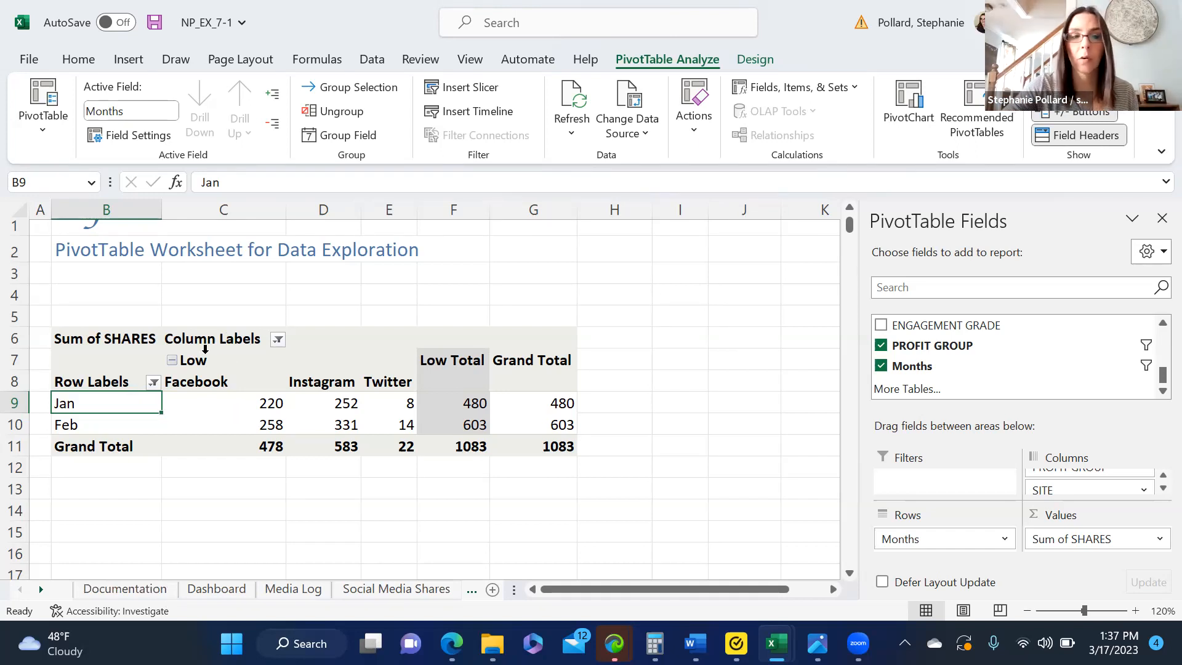
Step: Reselect all items in both the Months row filter and the PROFIT GROUP column filter
click(154, 385)
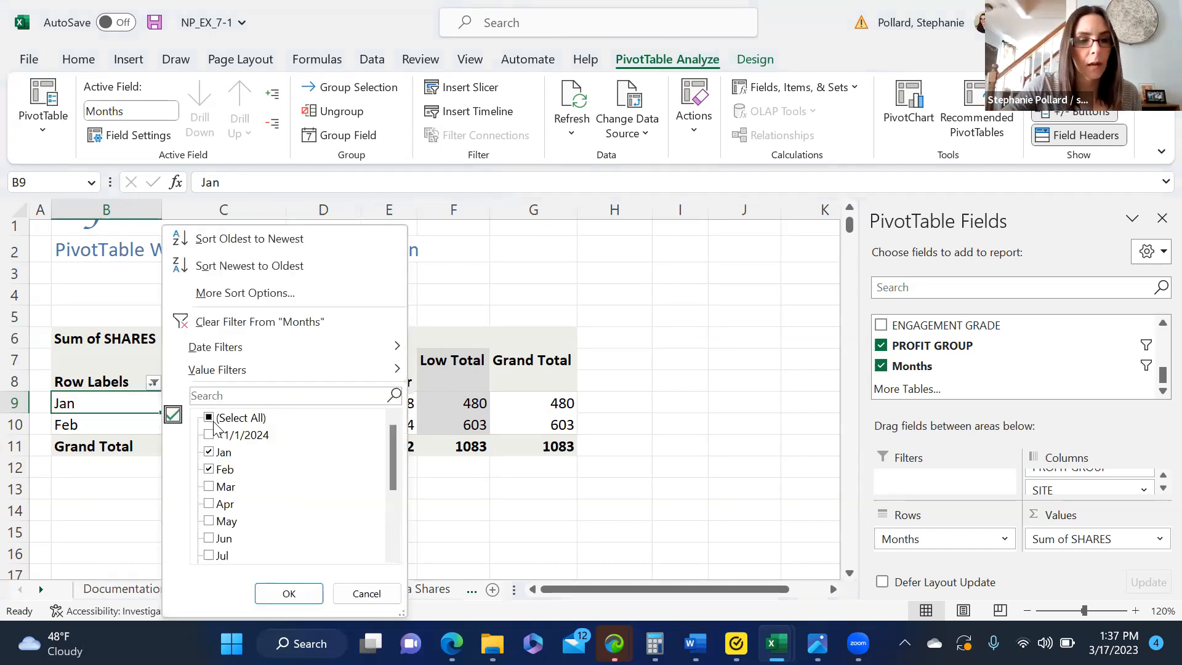
click(287, 592)
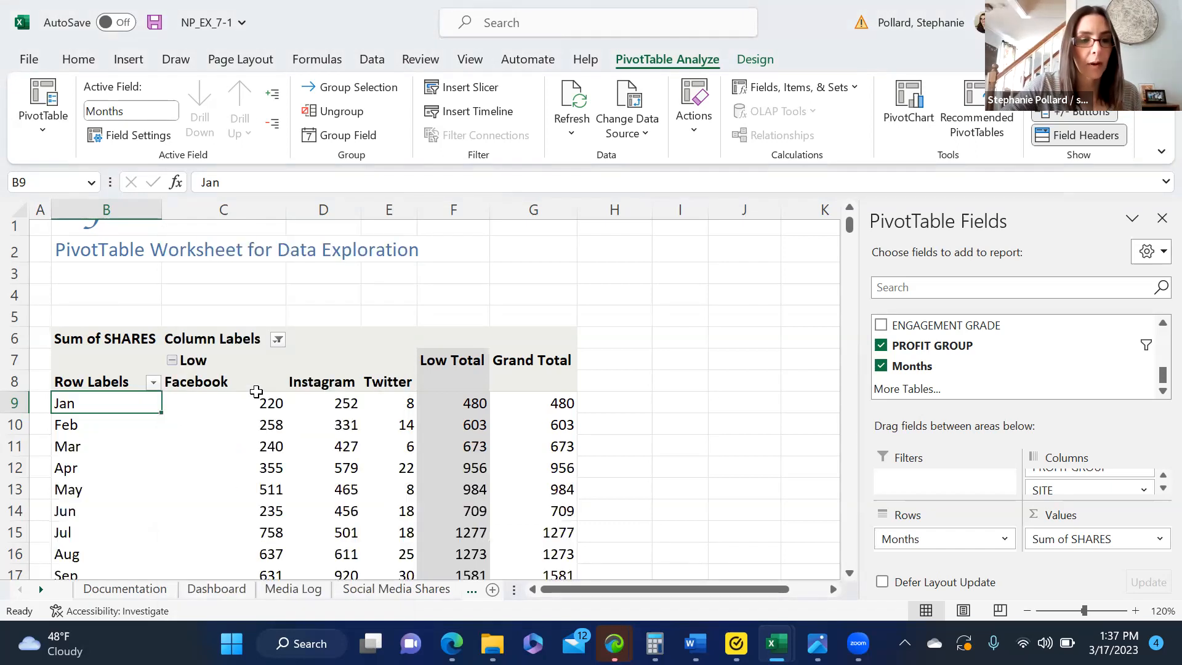
click(278, 340)
click(92, 418)
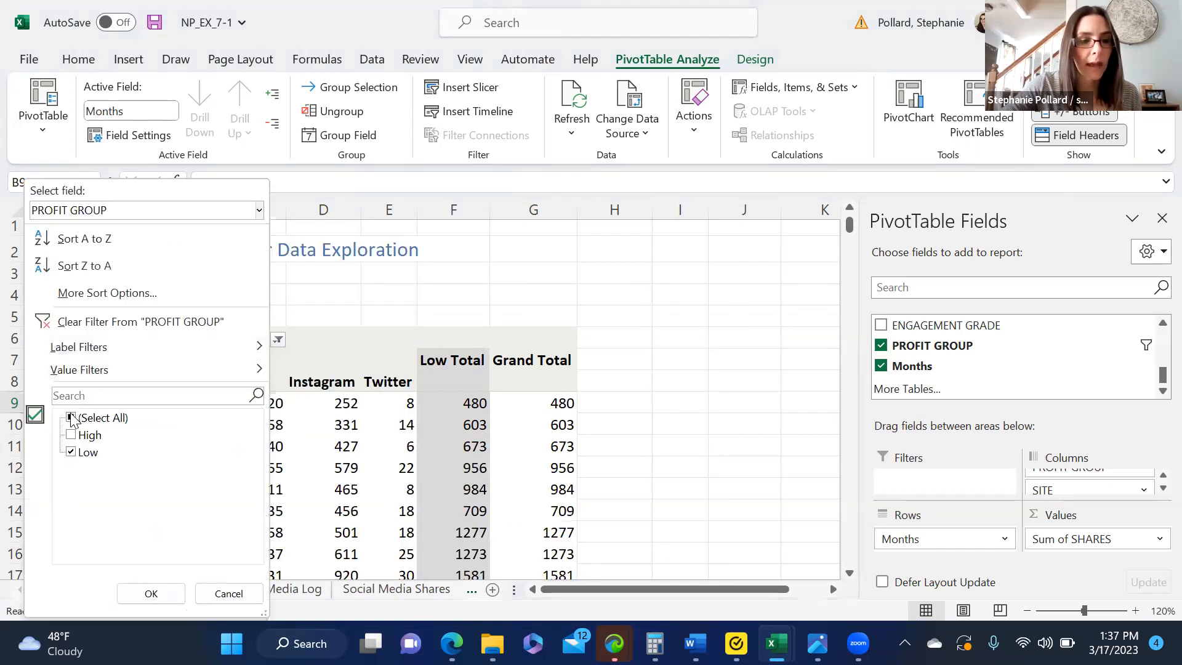
click(151, 595)
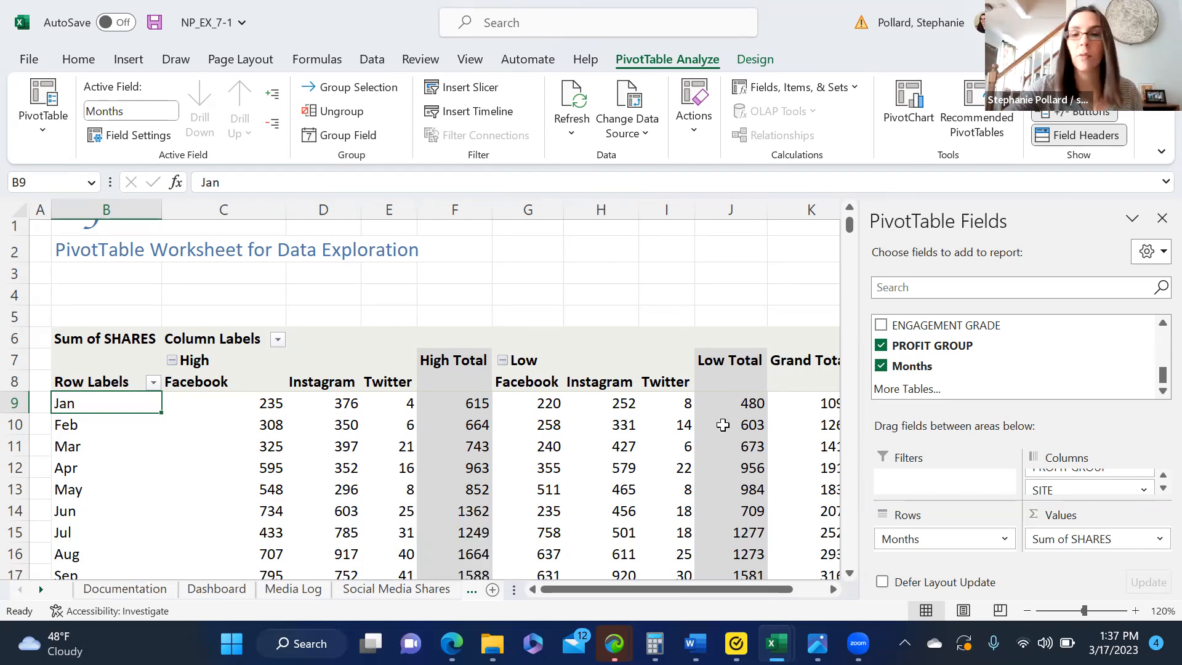
Step: Add the TOPIC field to the Filters area and filter the PivotTable to Casual Attire
drag(1156, 379, 1153, 341)
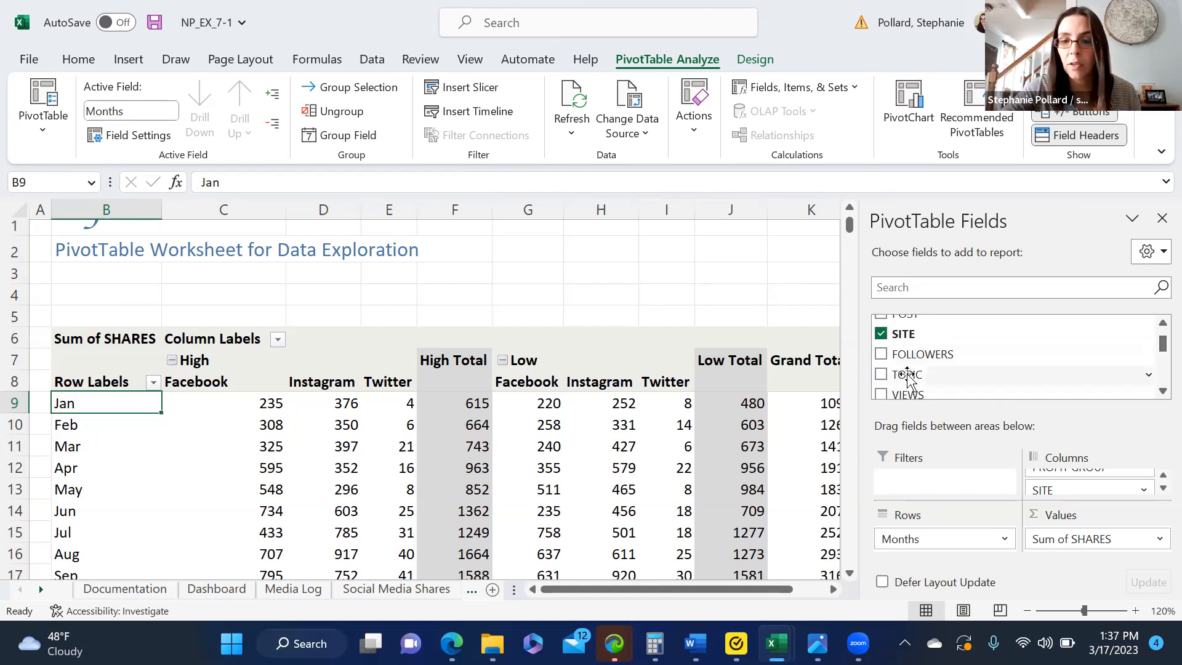
drag(908, 379, 910, 484)
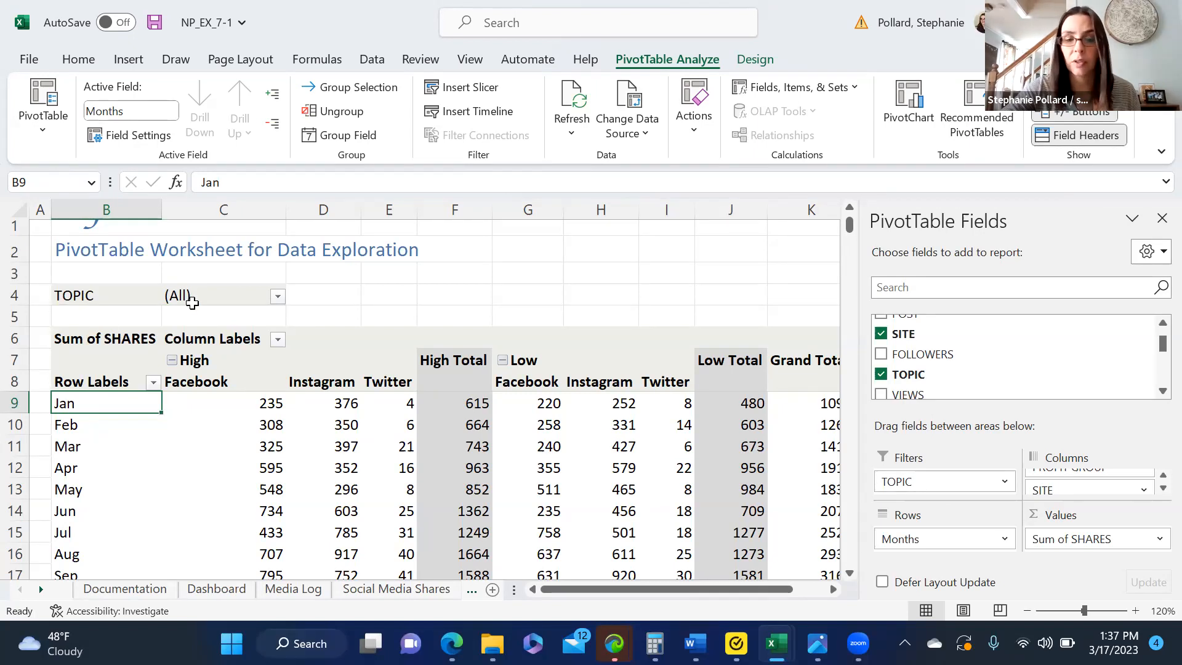
click(278, 296)
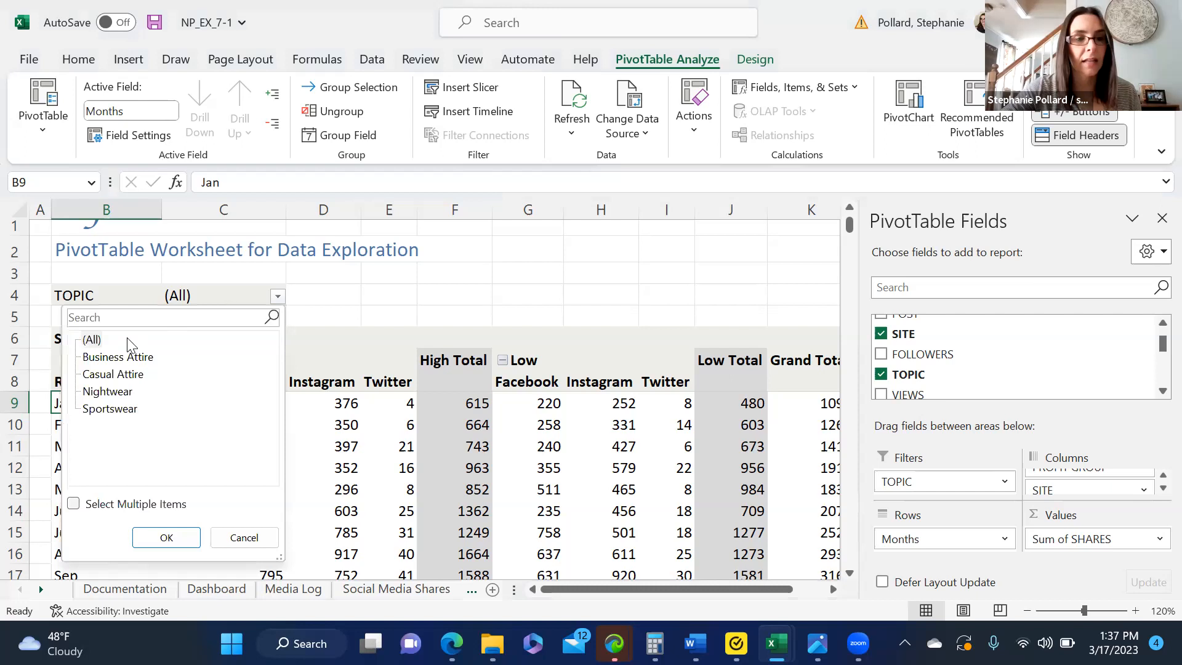
click(95, 359)
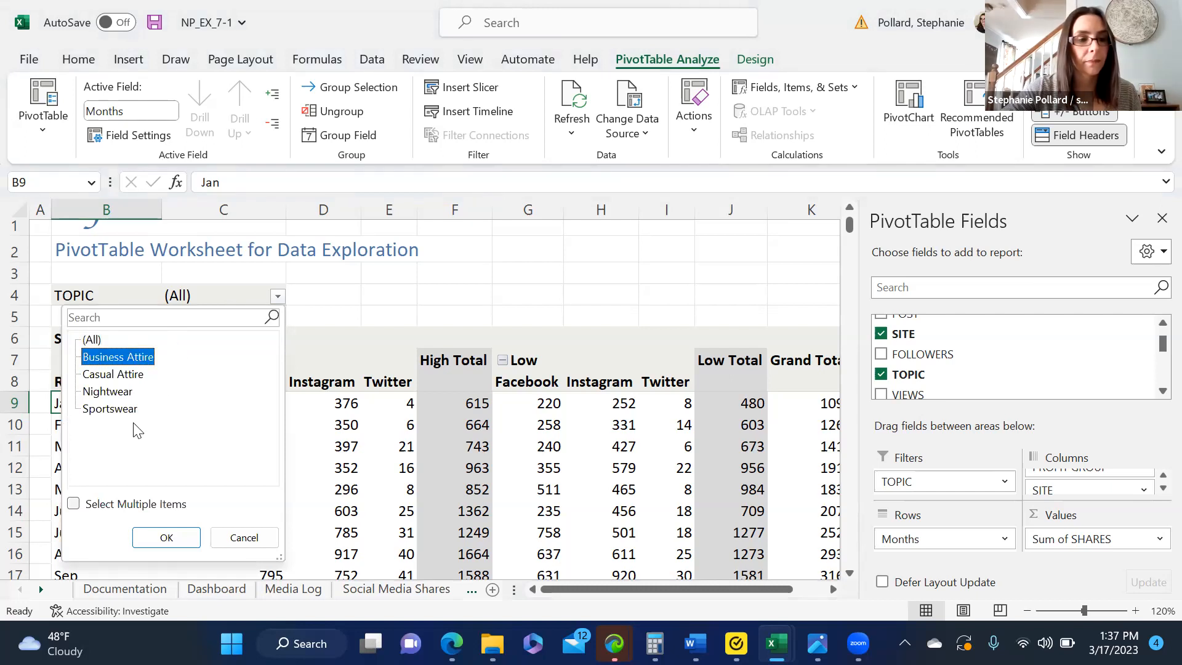
click(113, 375)
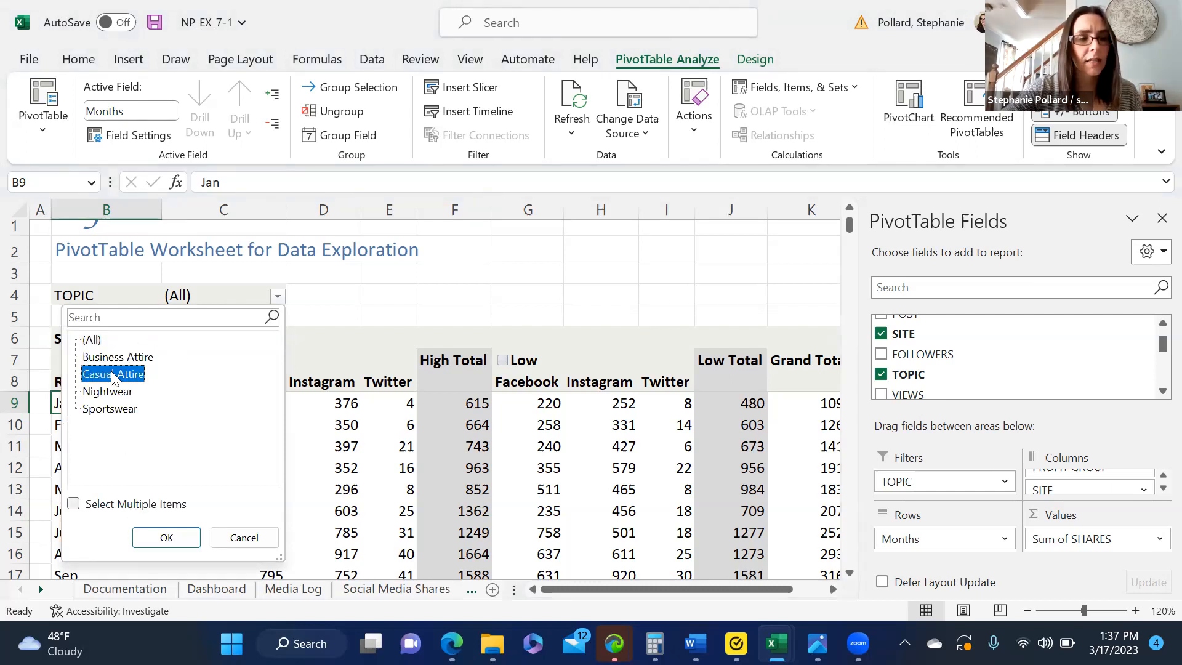
click(166, 537)
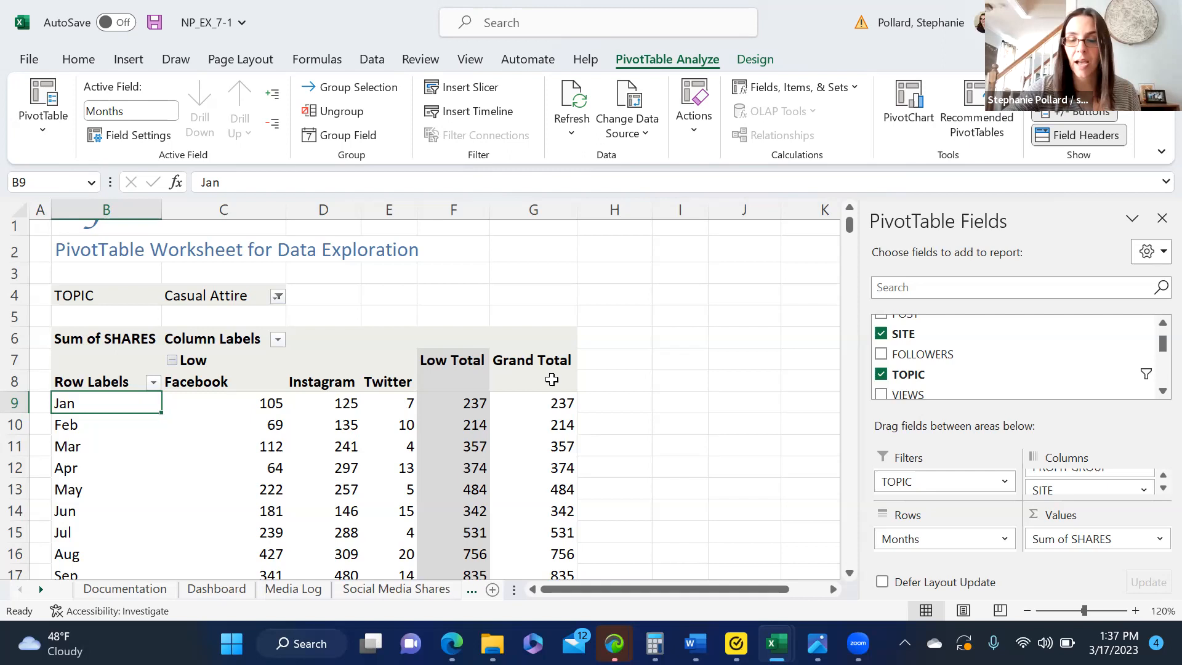
Step: Switch the TOPIC filter to Sportswear
click(279, 296)
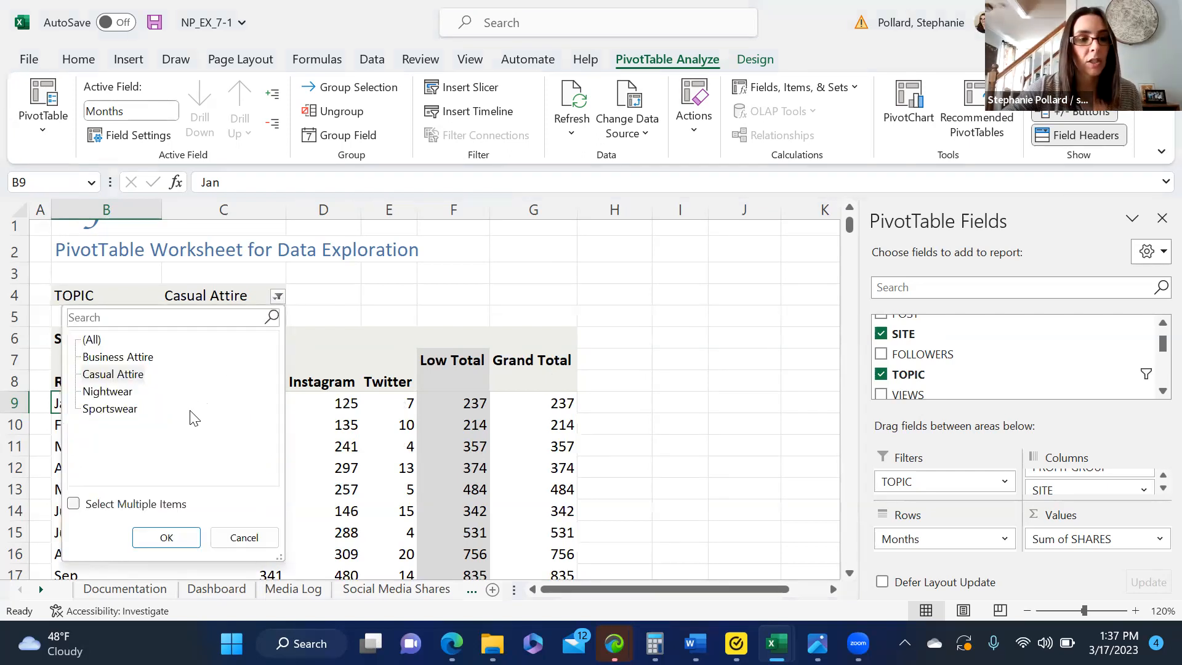
click(137, 411)
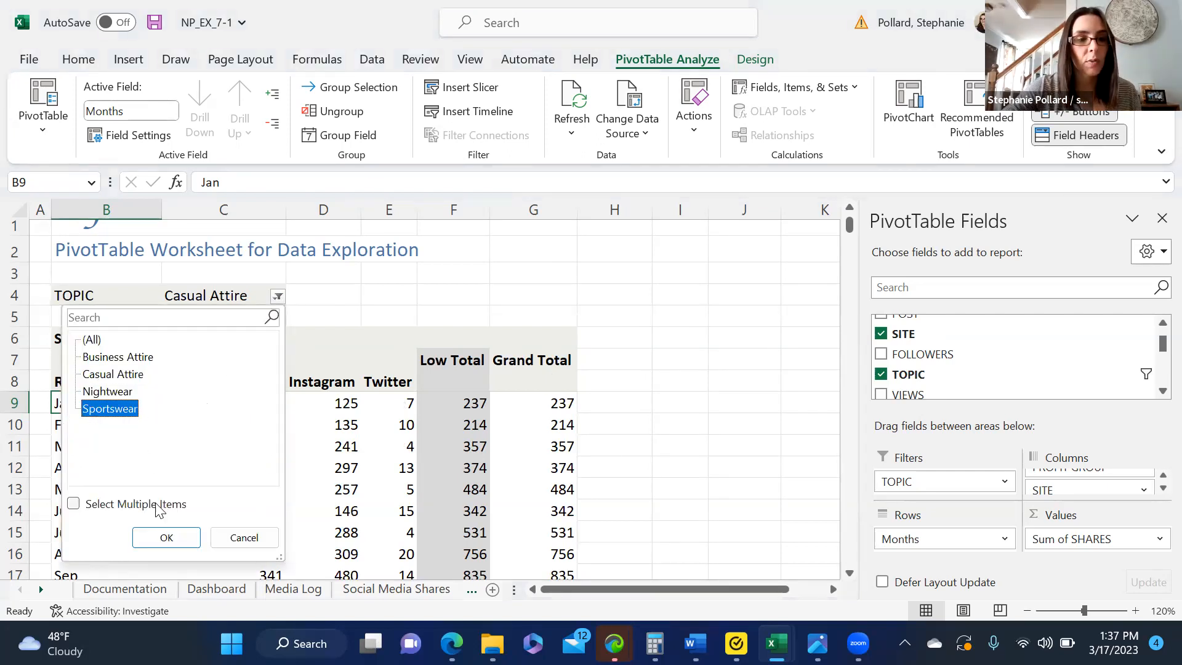
click(161, 538)
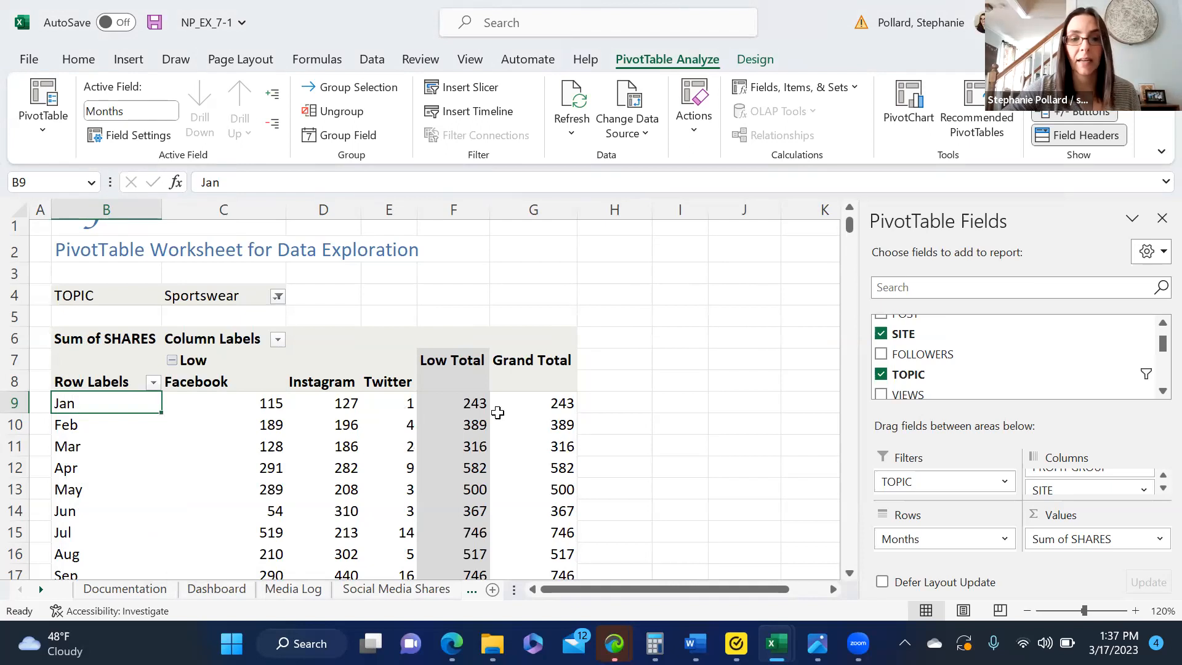
Step: Allow multiple items in the TOPIC filter and include Nightwear along with Sportswear
click(278, 298)
click(74, 503)
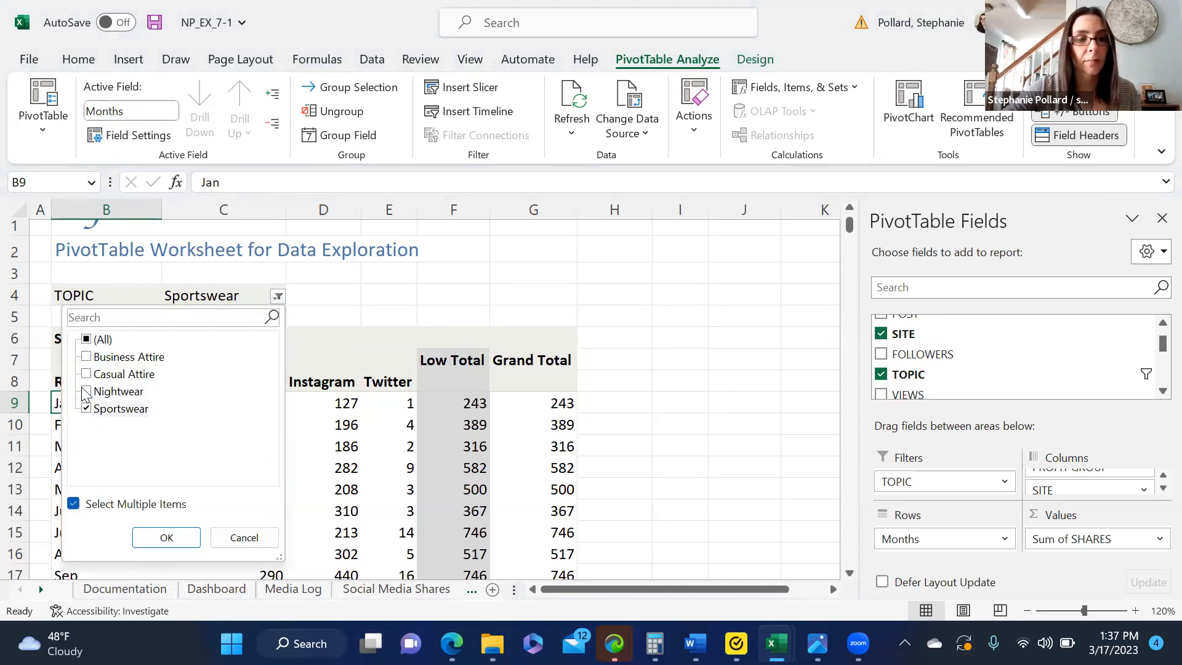
click(86, 391)
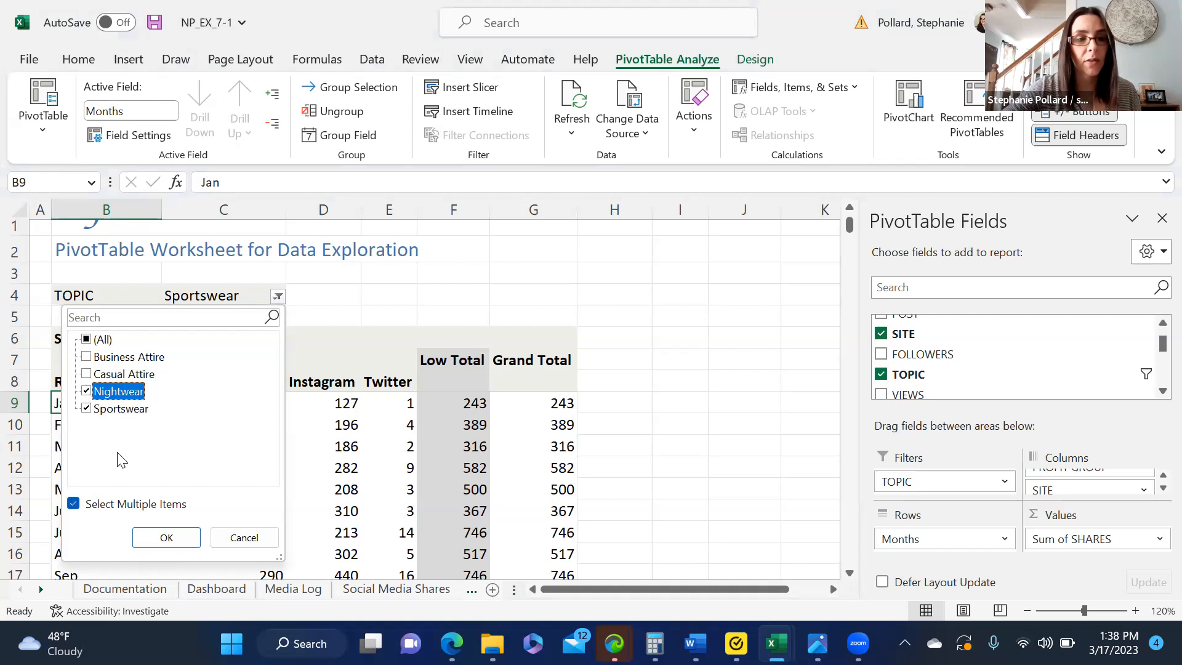
click(166, 537)
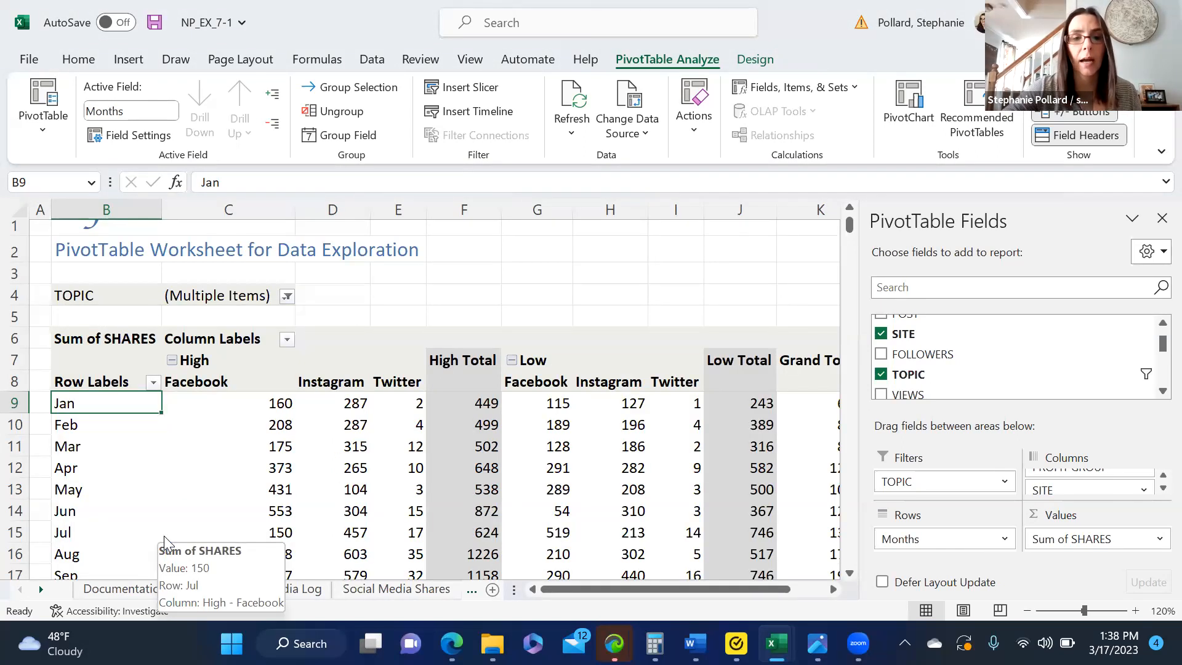
Step: Exclude Sportswear from the TOPIC filter, leaving only Nightwear selected
click(289, 296)
click(96, 409)
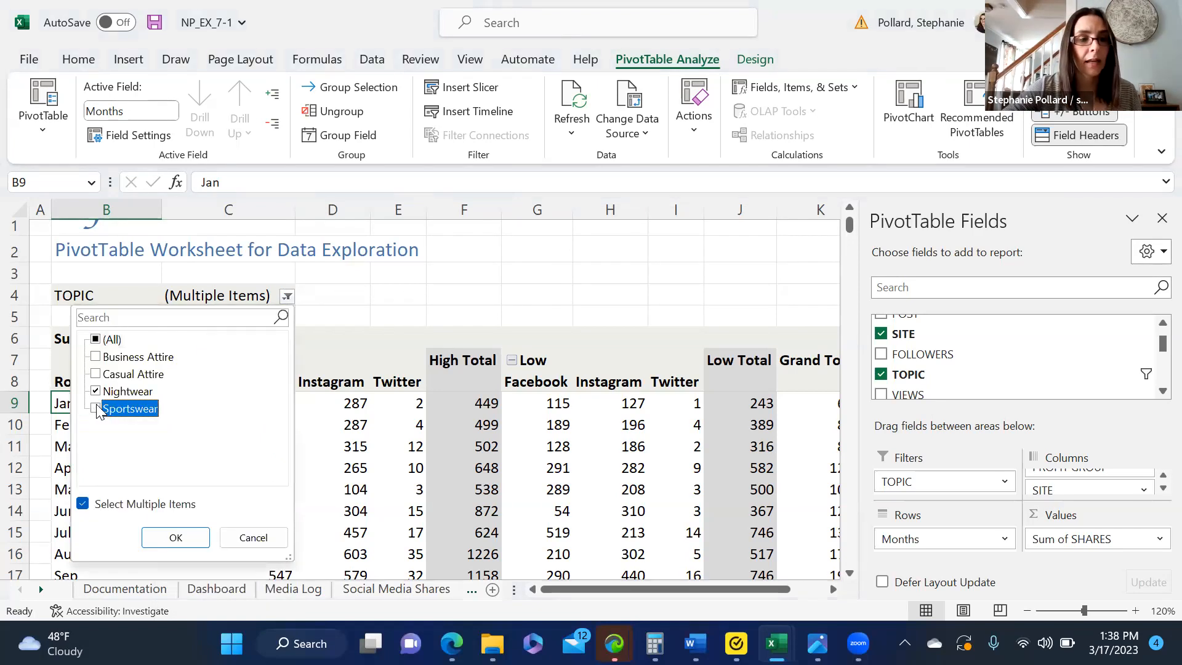
click(160, 539)
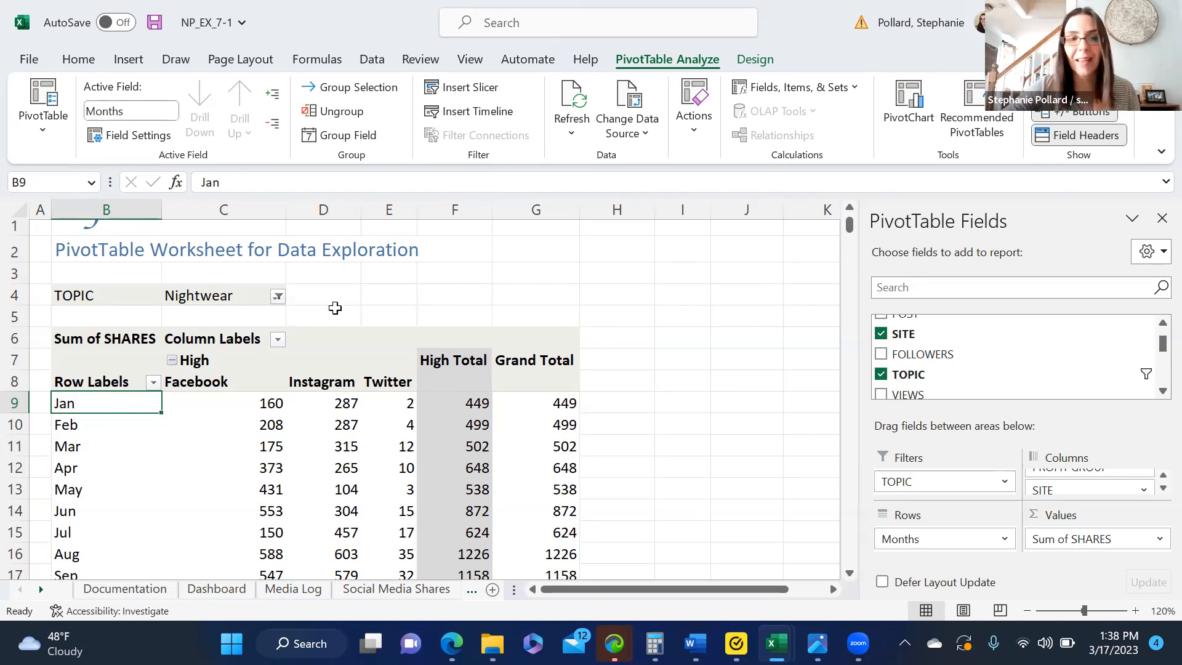
Step: Include Casual Attire along with Nightwear in the PivotTable's TOPIC filter
click(278, 296)
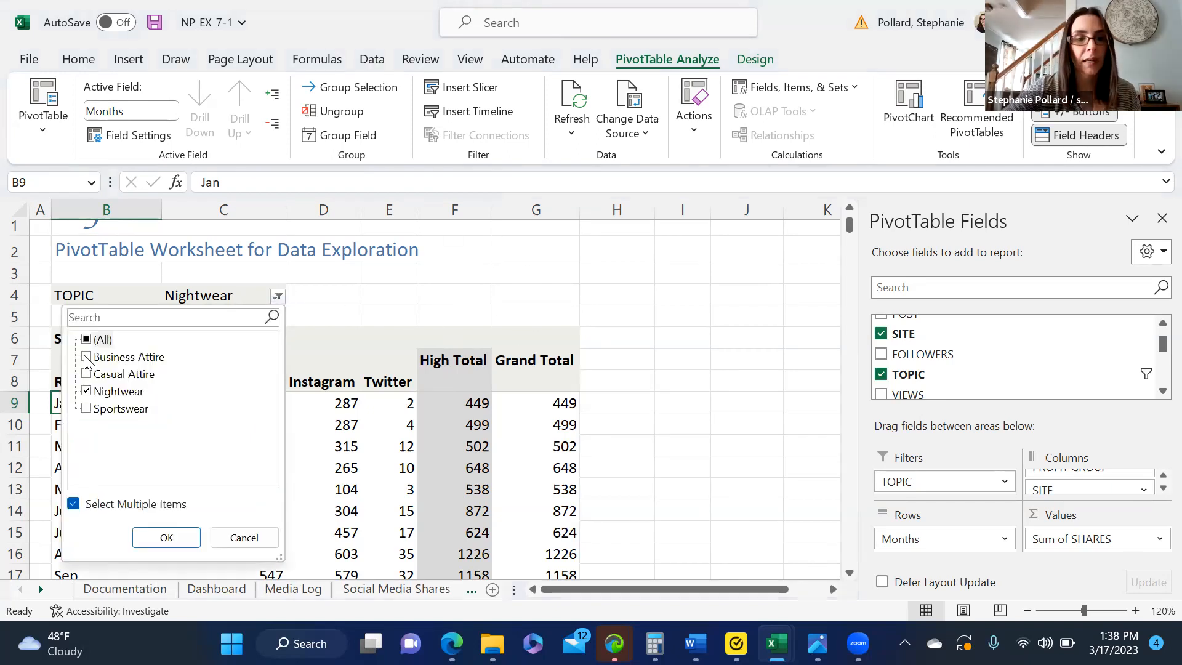
click(90, 374)
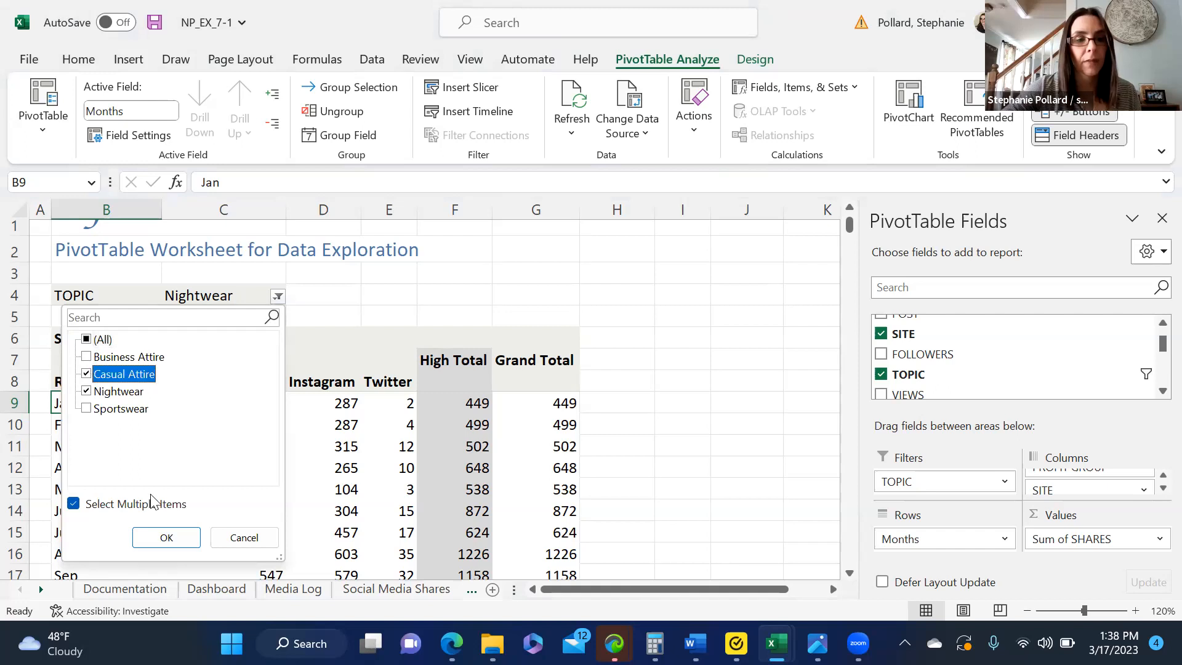
click(161, 537)
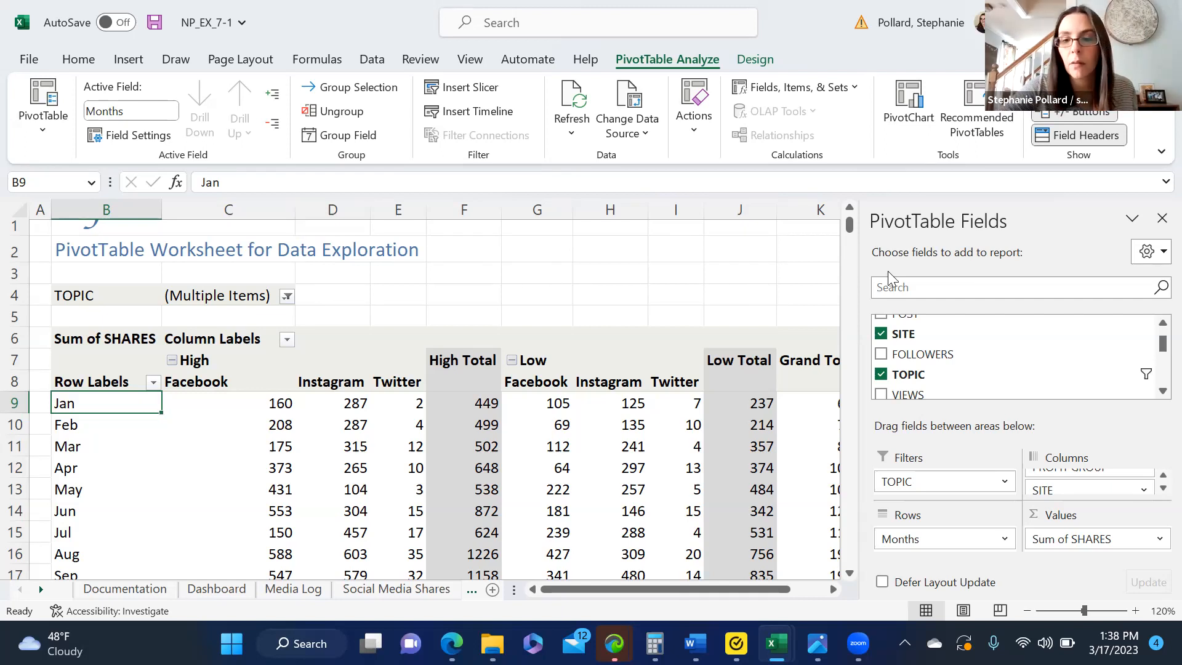
Step: Remove the TOPIC field from the Filters area of the PivotTable and add it back there
drag(894, 484, 681, 251)
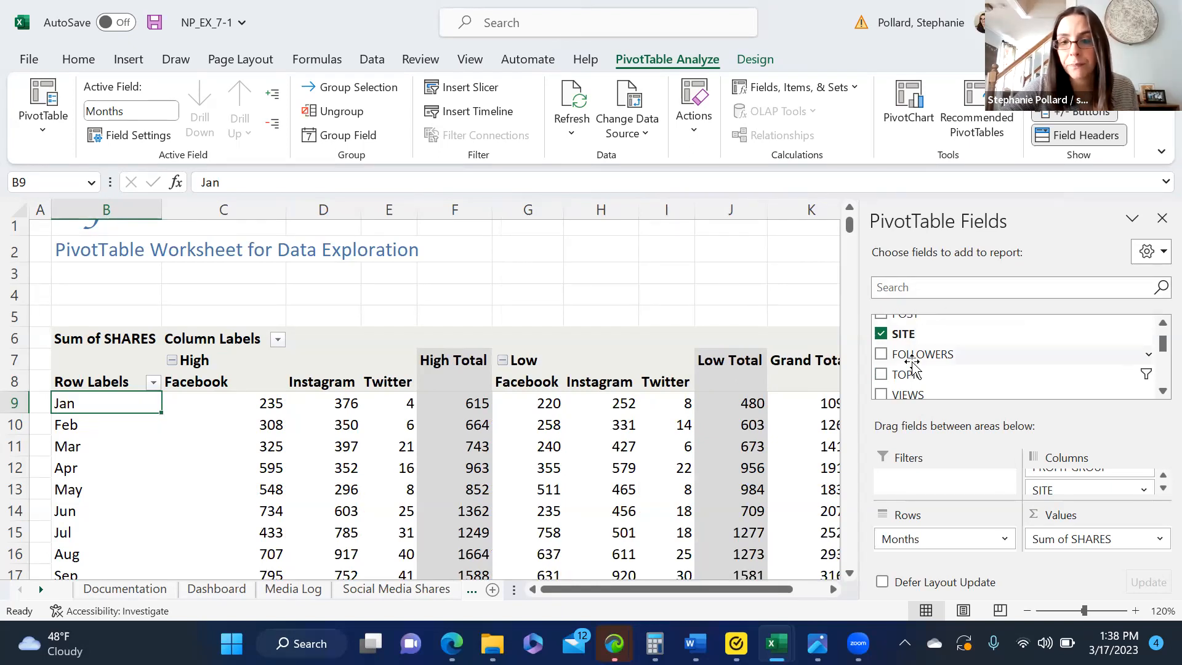
drag(912, 374, 916, 486)
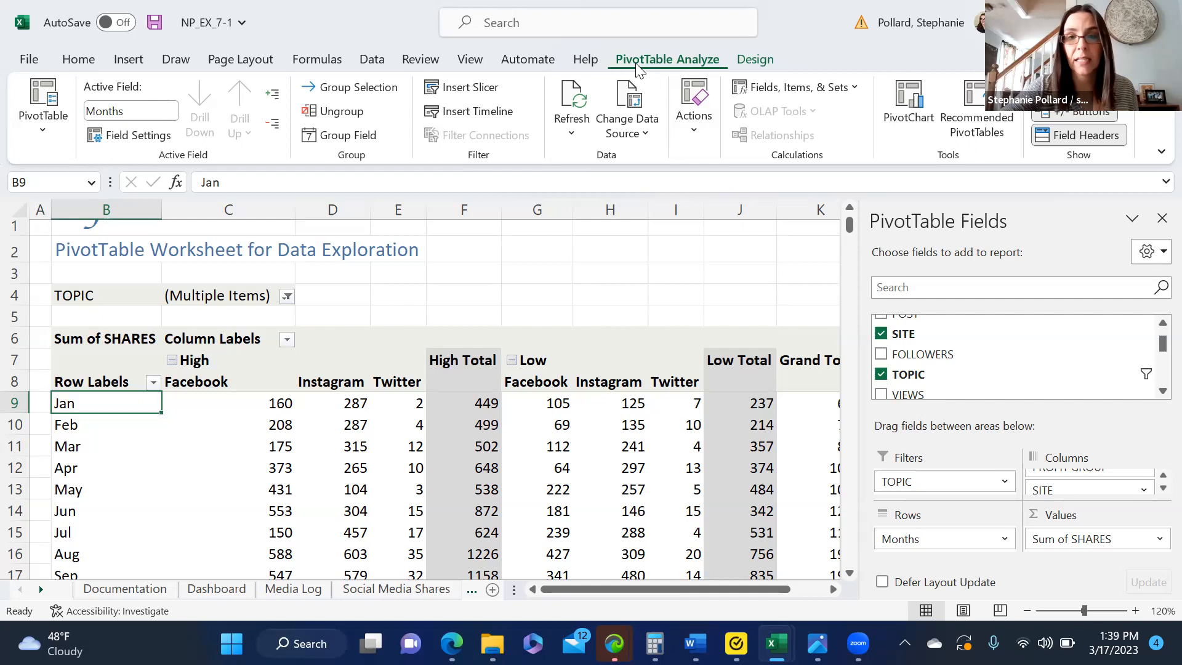
Step: Filter the PROFIT GROUP column labels to exclude Low, leaving only High selected
click(286, 339)
click(84, 459)
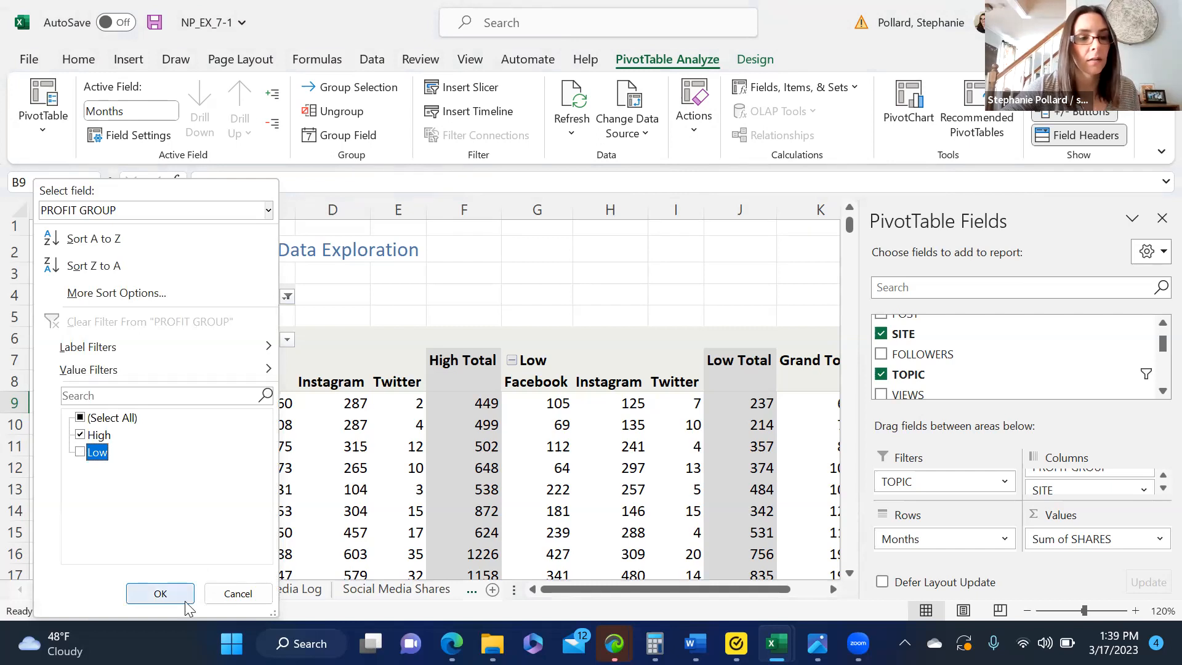
click(162, 592)
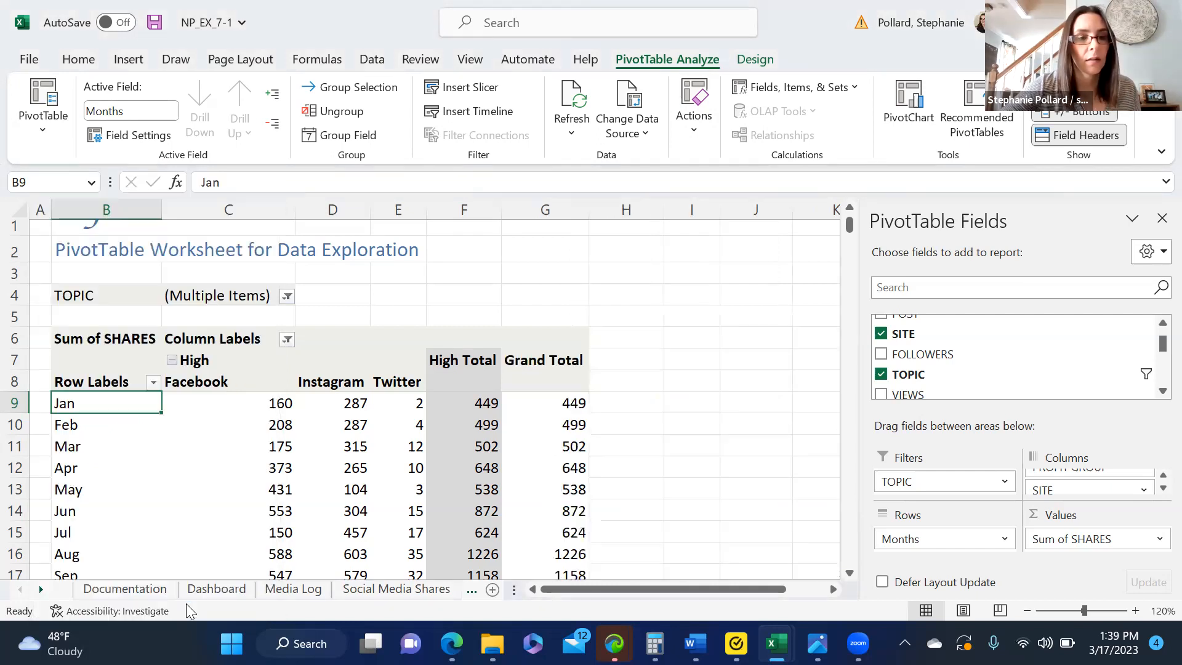
Step: Filter the Months row labels to exclude Jan and Feb
click(154, 382)
click(210, 469)
click(209, 452)
click(288, 593)
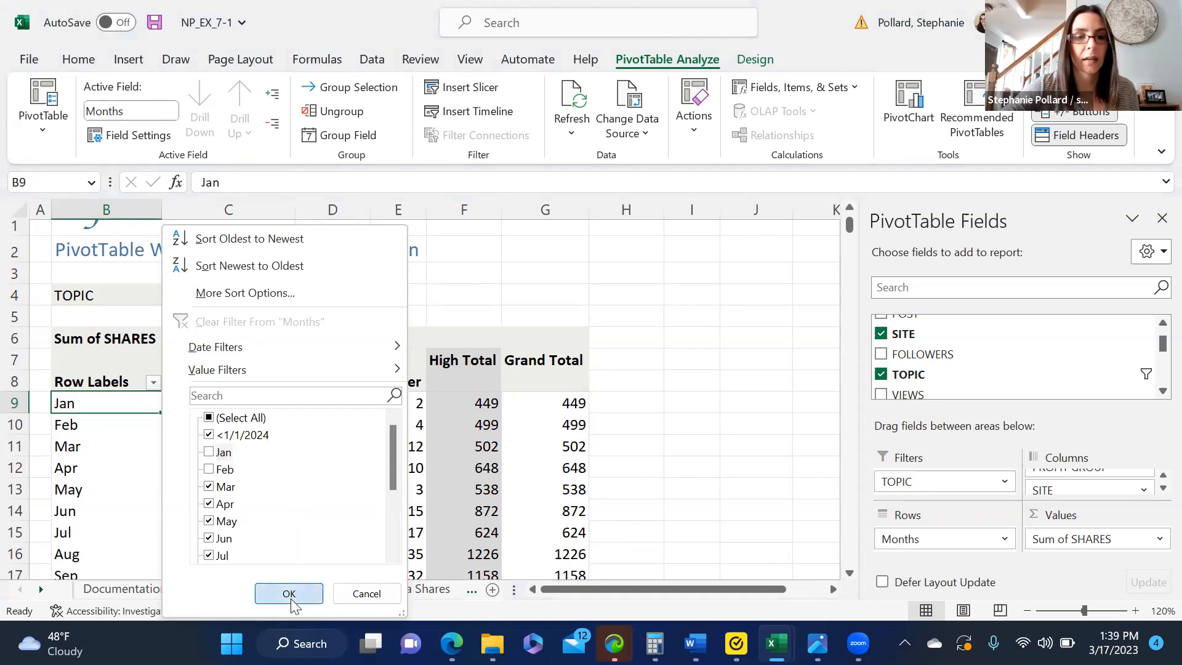
Step: Reapply the TOPIC filter with Casual Attire and Nightwear selected
click(287, 310)
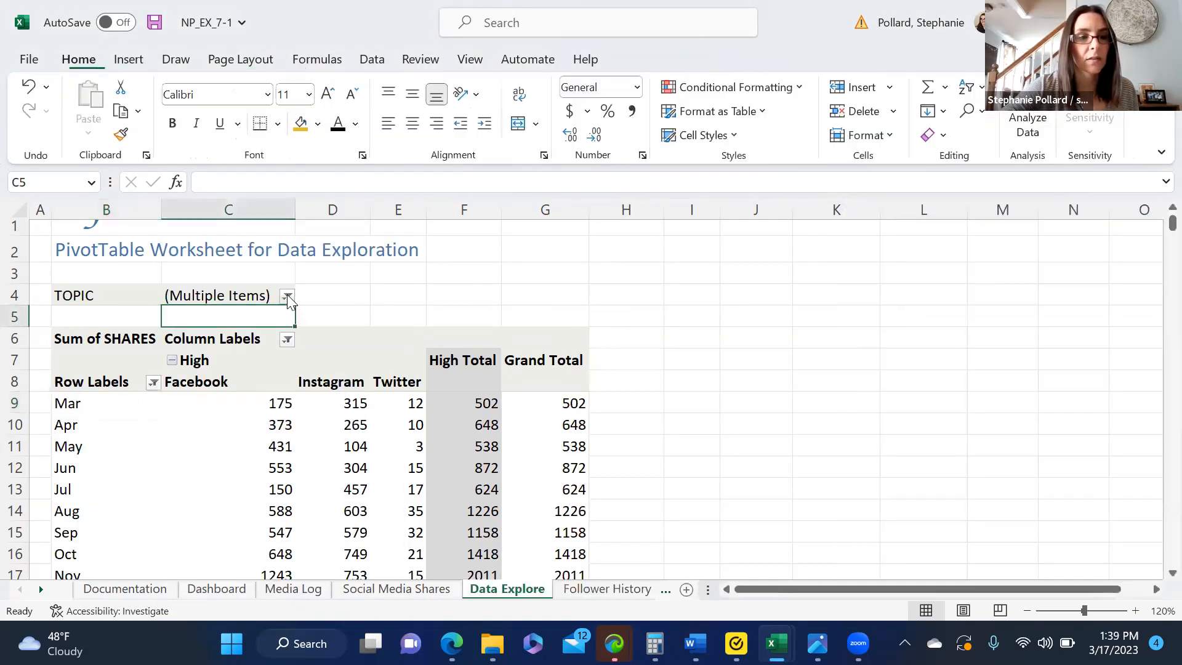
click(285, 292)
click(96, 374)
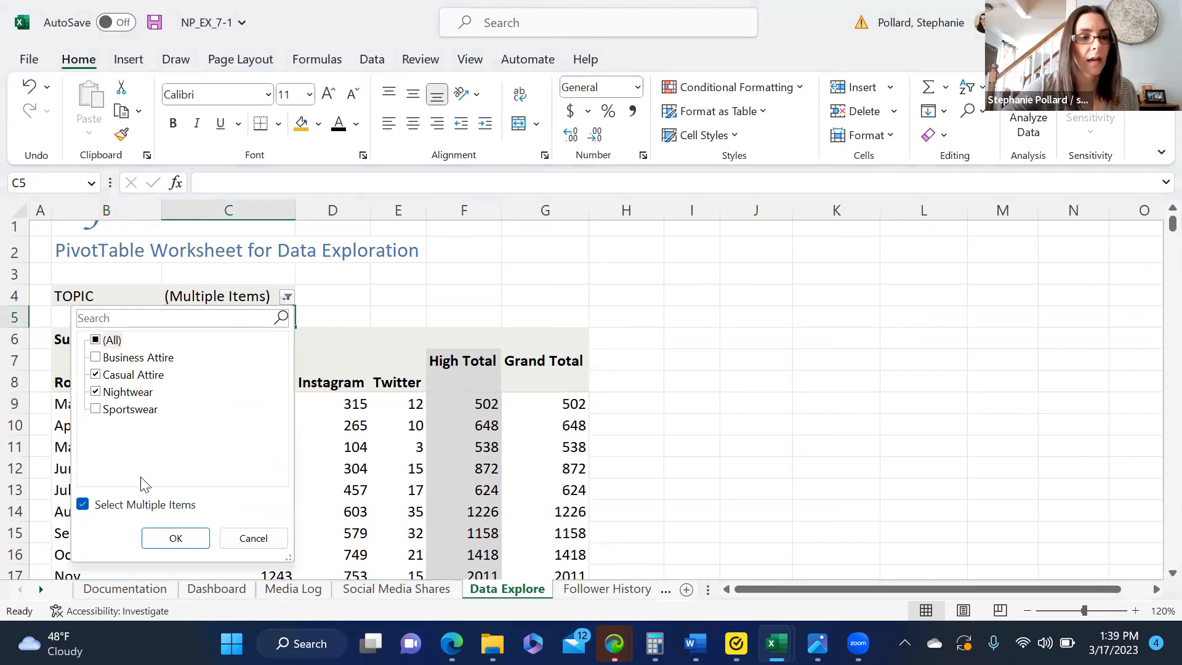
click(165, 538)
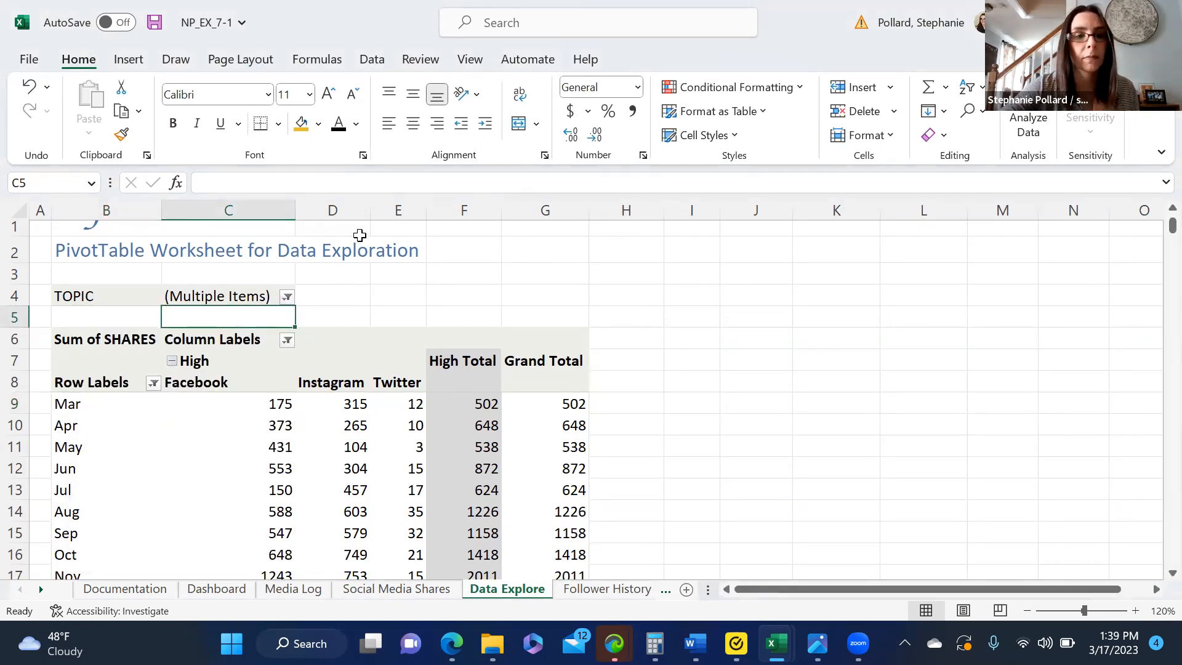
Step: Clear all filters from the PivotTable at once while keeping its field layout
click(336, 345)
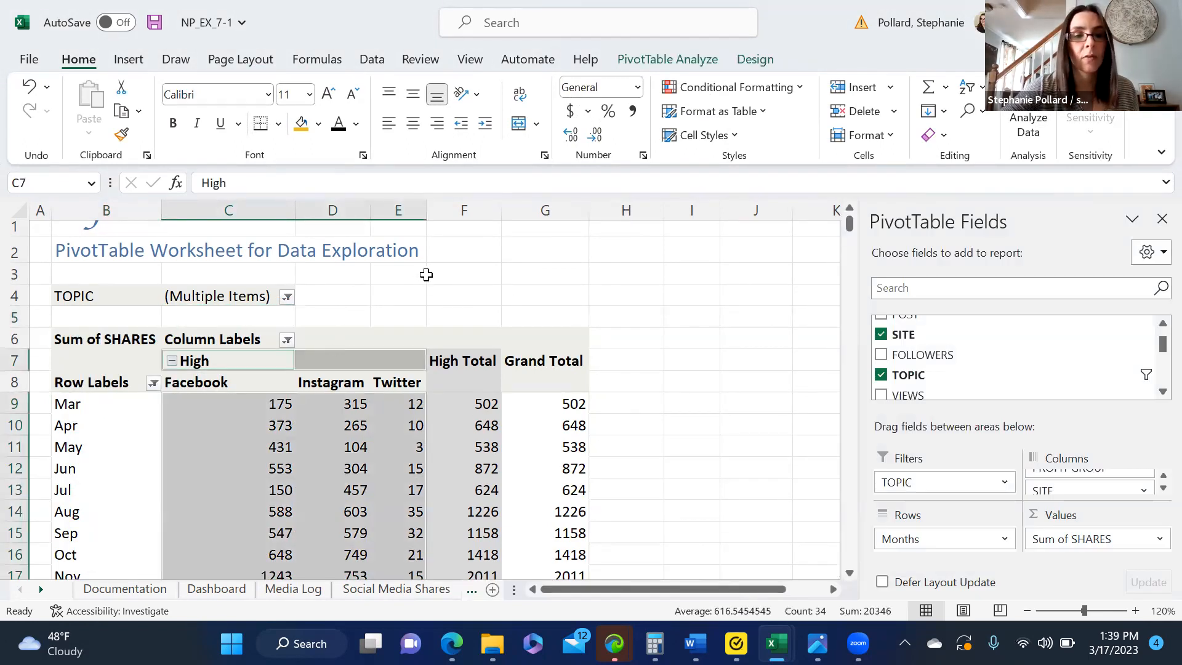
click(427, 275)
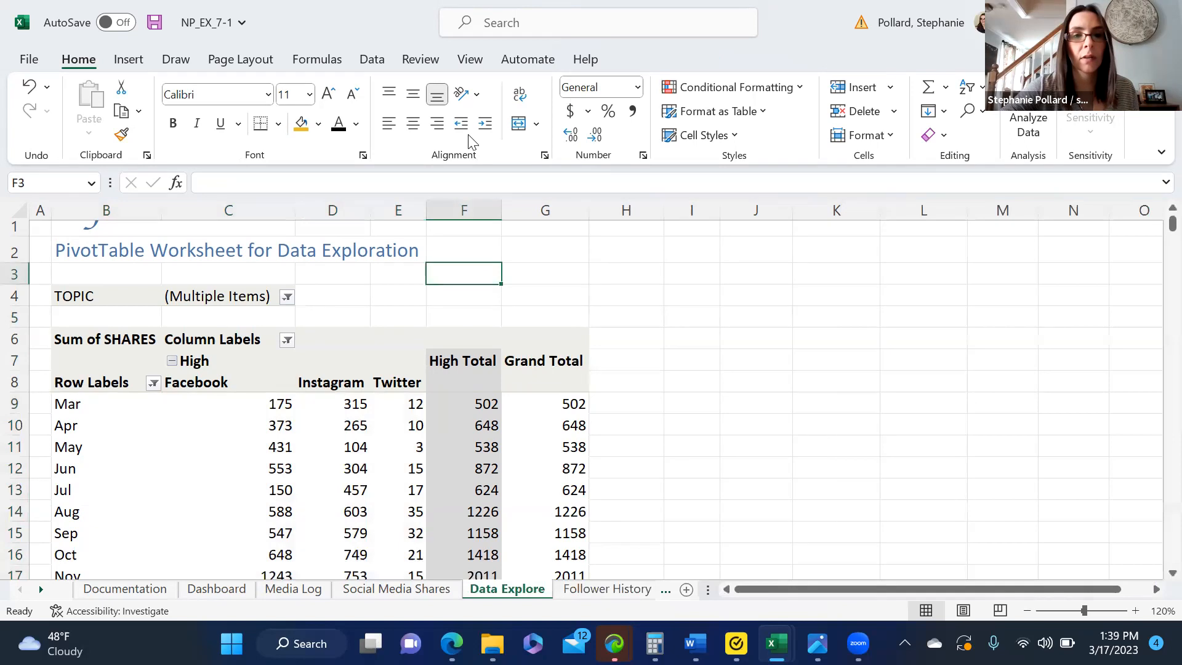
click(99, 356)
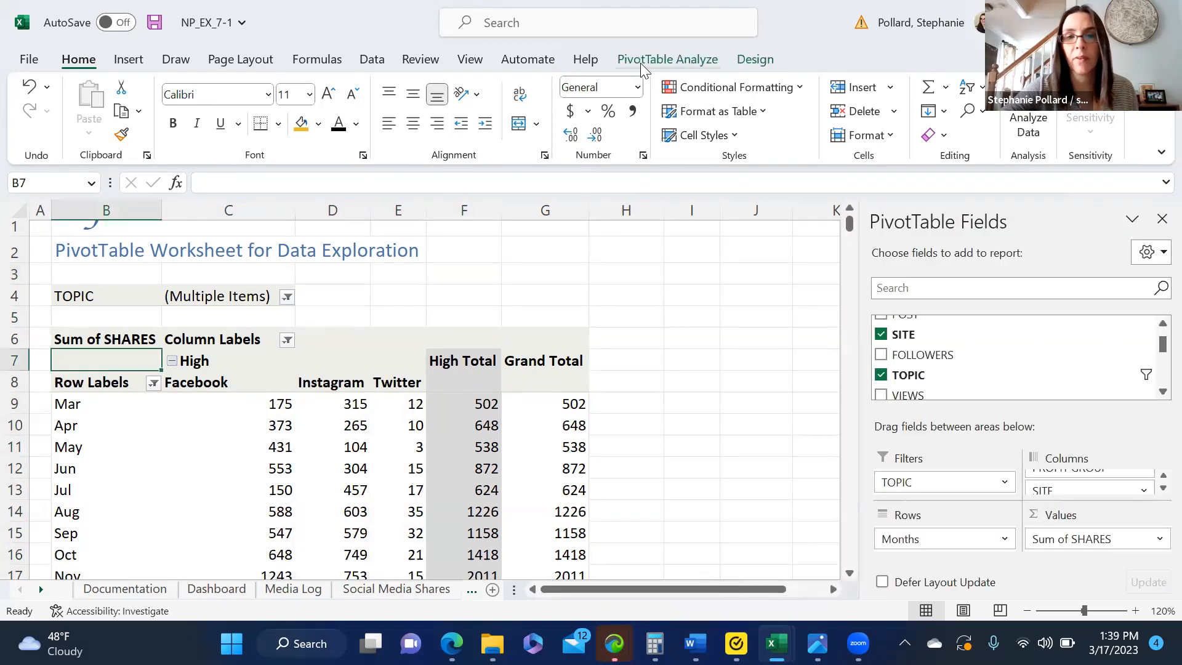
click(680, 60)
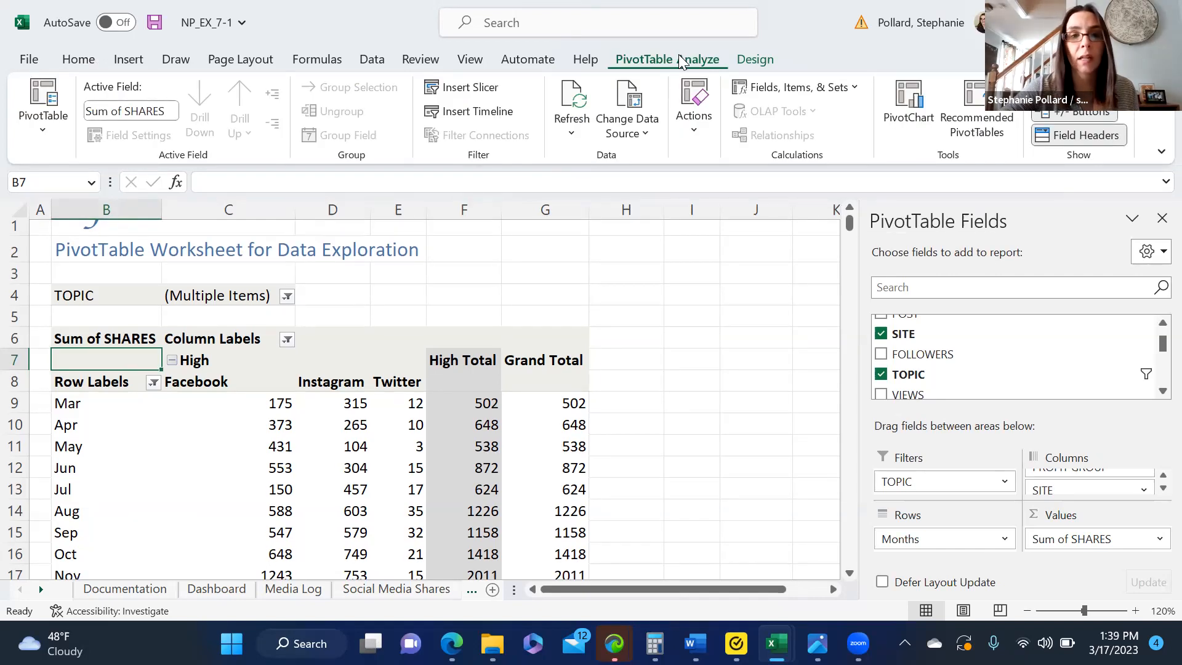
click(695, 123)
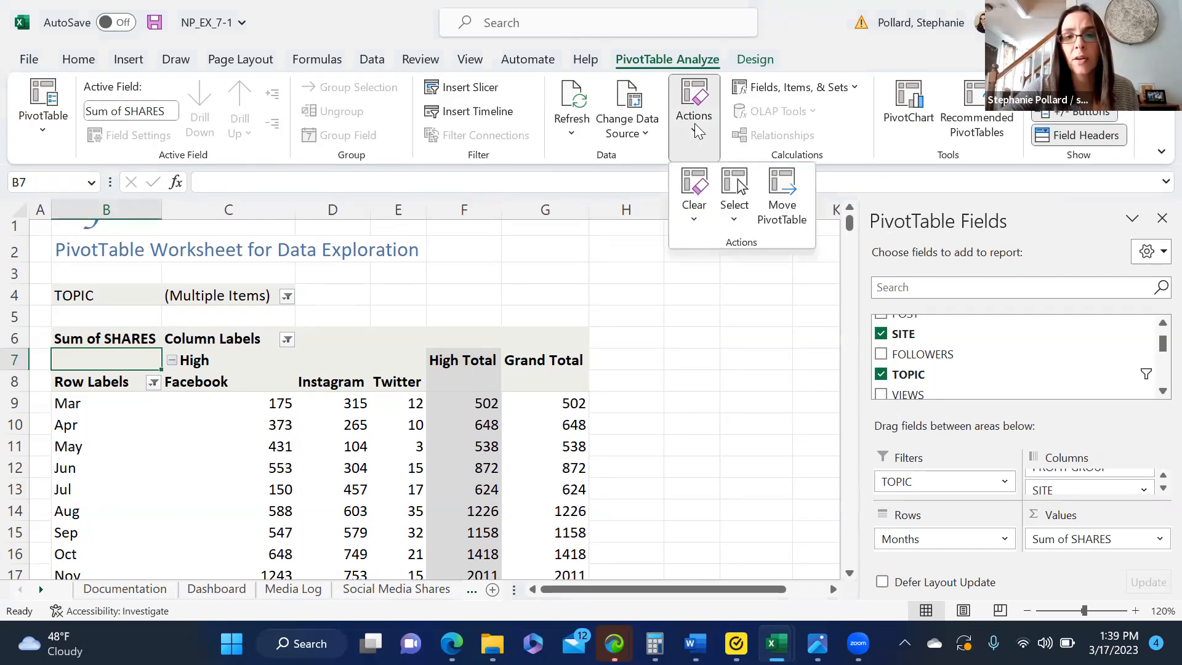
click(694, 223)
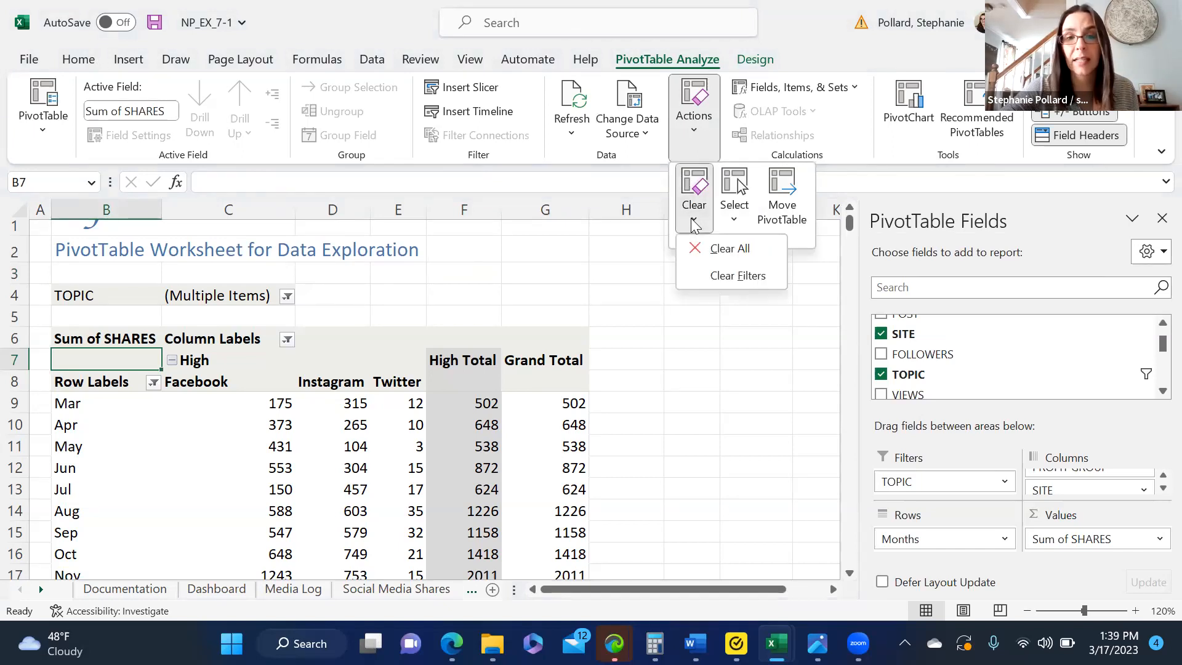
click(737, 276)
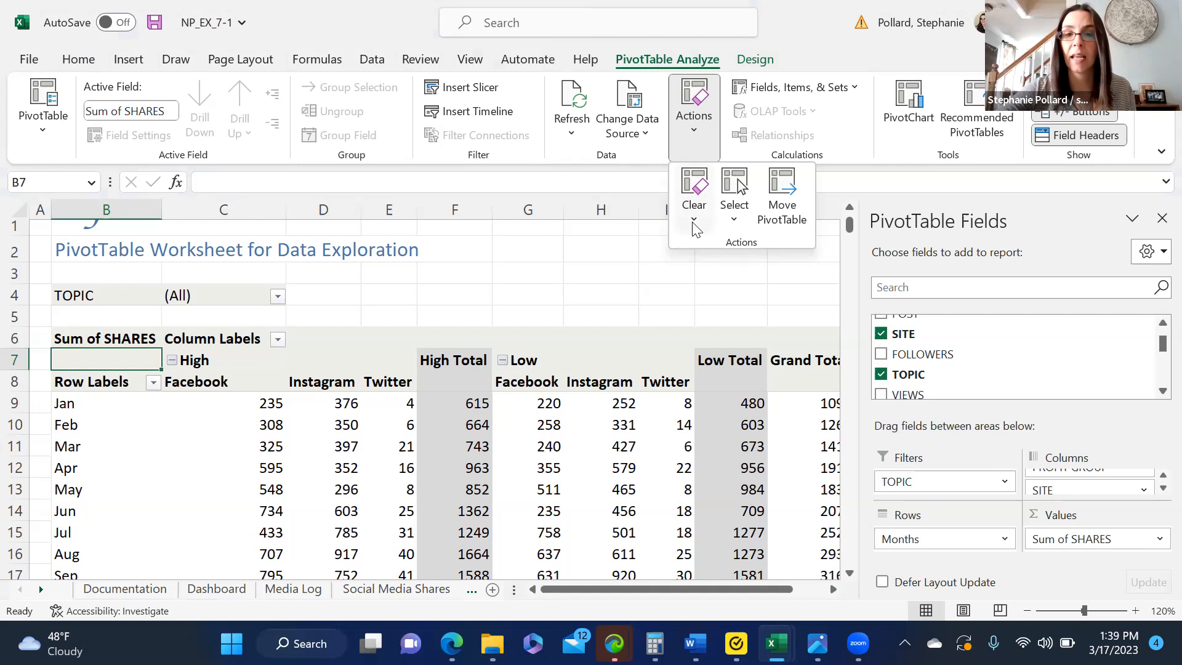
click(608, 267)
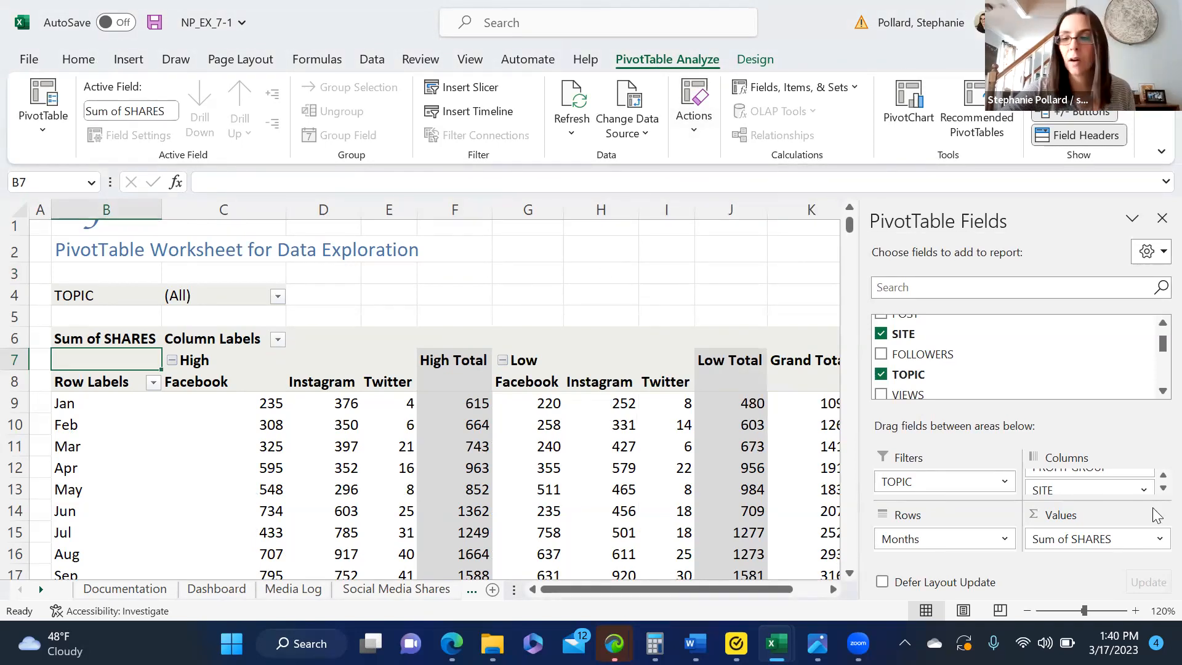
Step: Remove the PROFIT GROUP field from the Columns area, leaving only SITE there
drag(1113, 476, 1001, 497)
click(1163, 475)
drag(1120, 482, 745, 290)
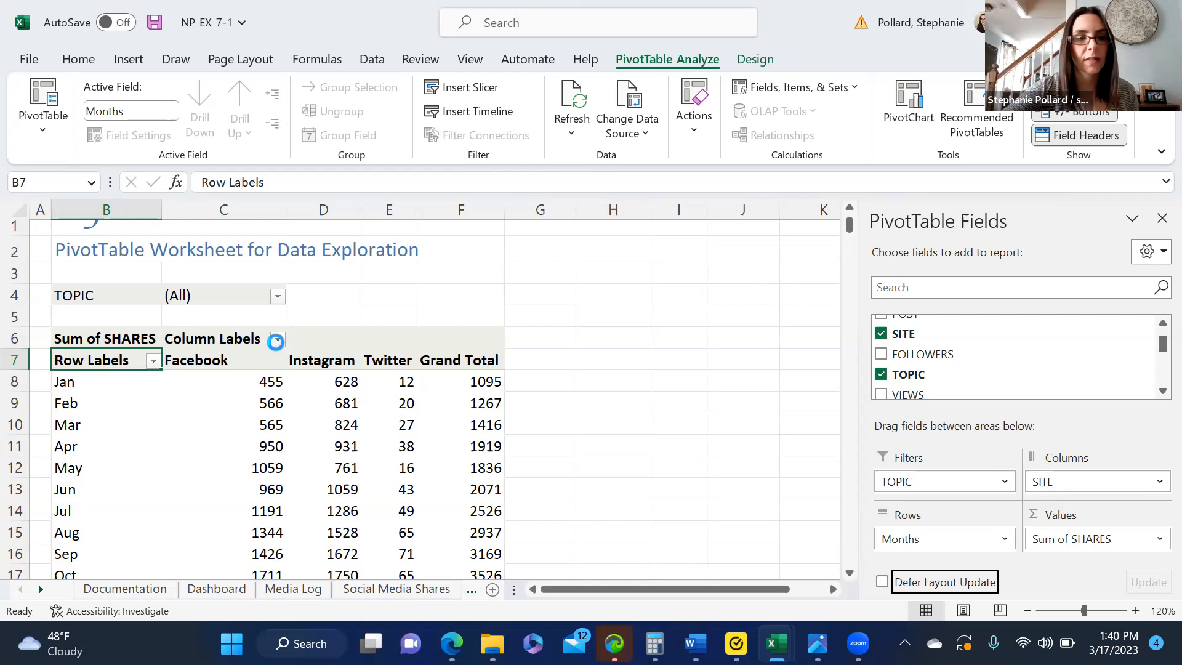
Step: Filter the SITE column labels to exclude Instagram, keeping Facebook and Twitter
click(278, 340)
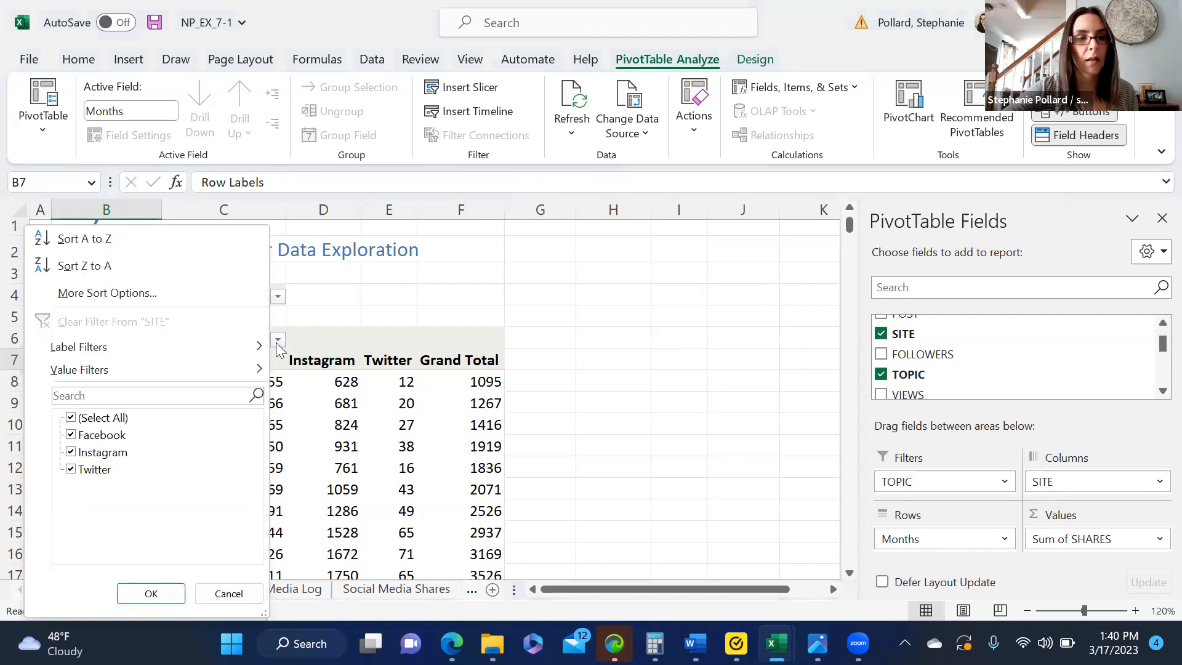
click(70, 453)
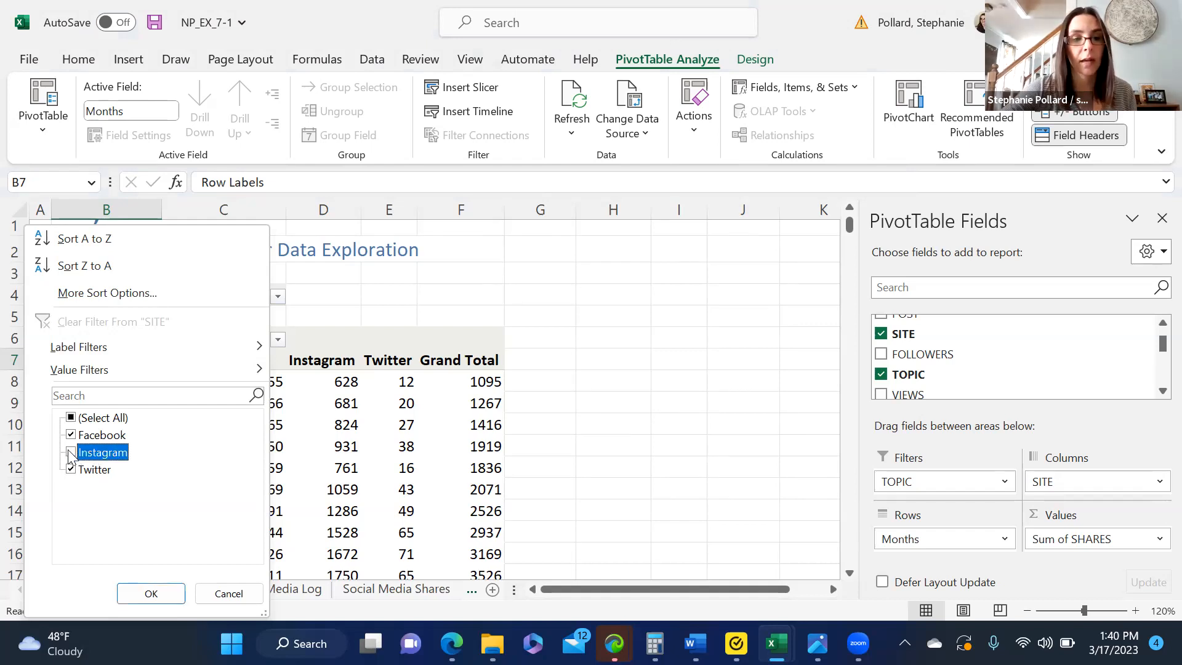
click(151, 594)
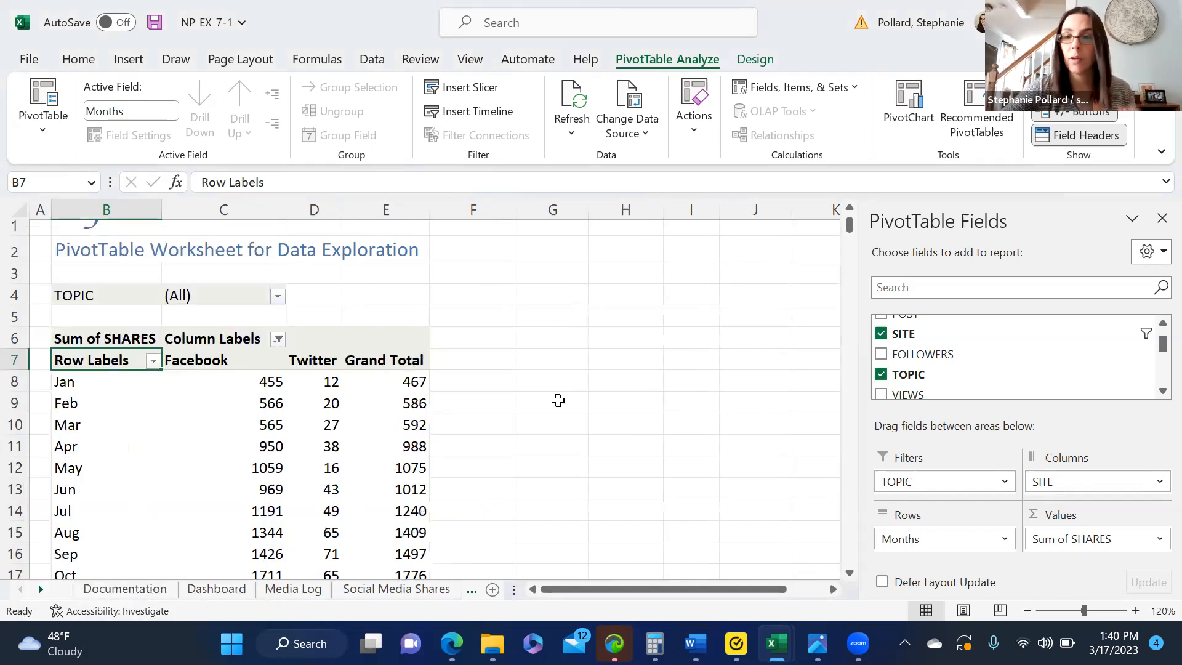
click(558, 401)
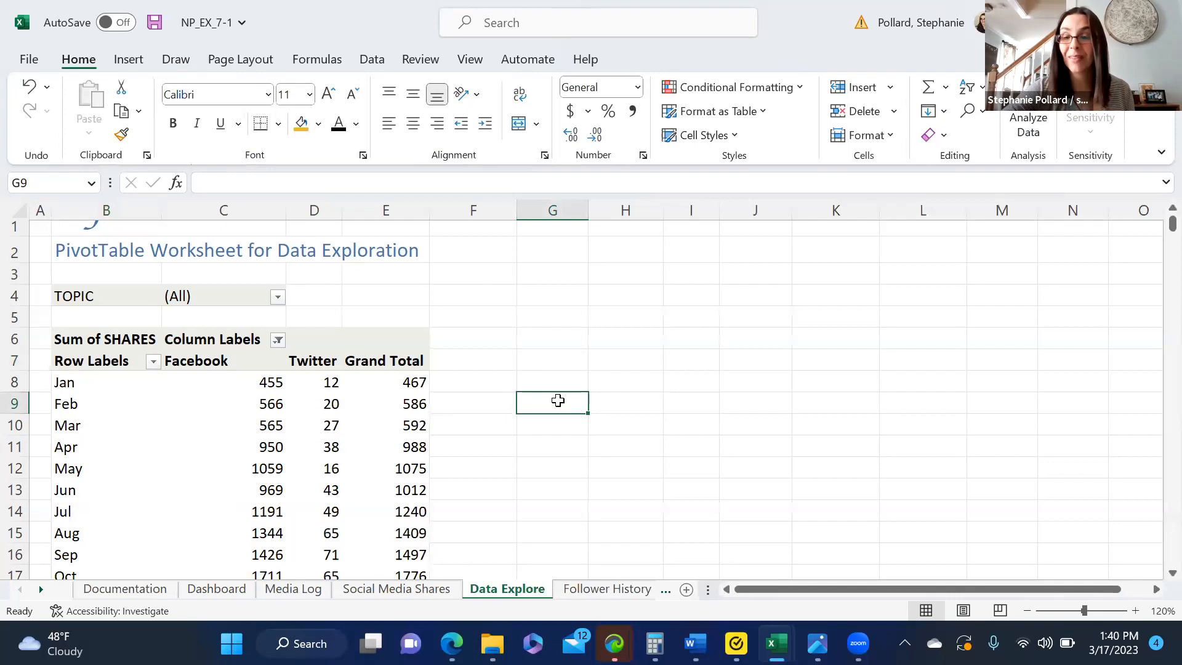